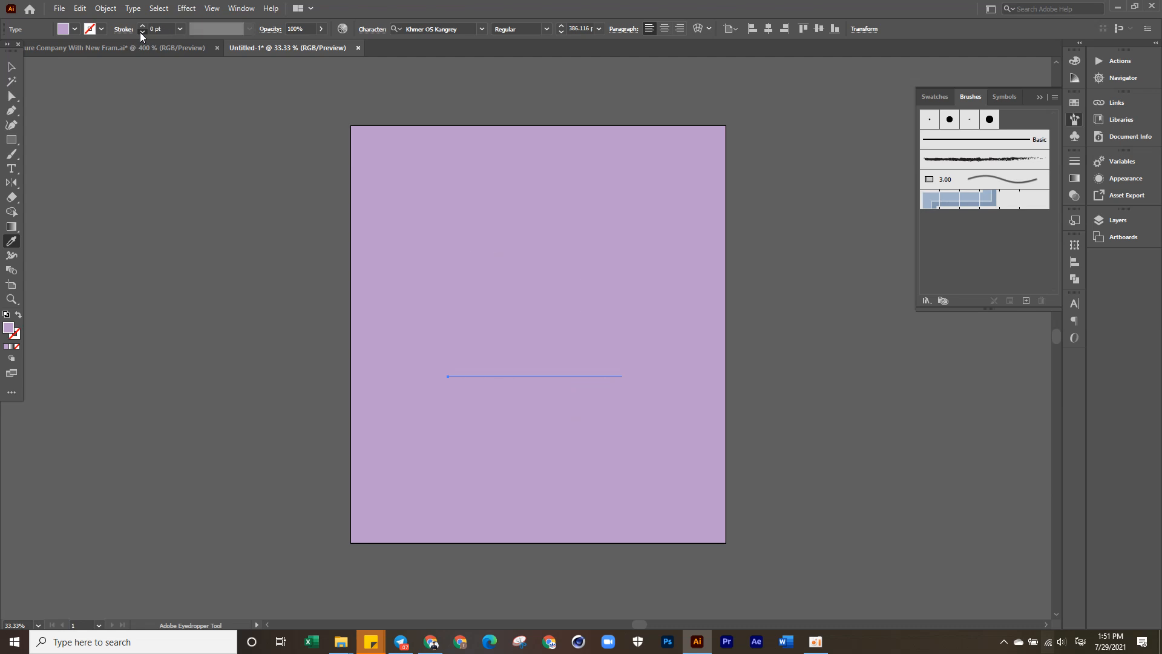
- Apply the 3D Extrude & Bevel effect to the Khmer text with rotation of about 66°, 26°, -11° and 100 pt depth
left_click(178, 9)
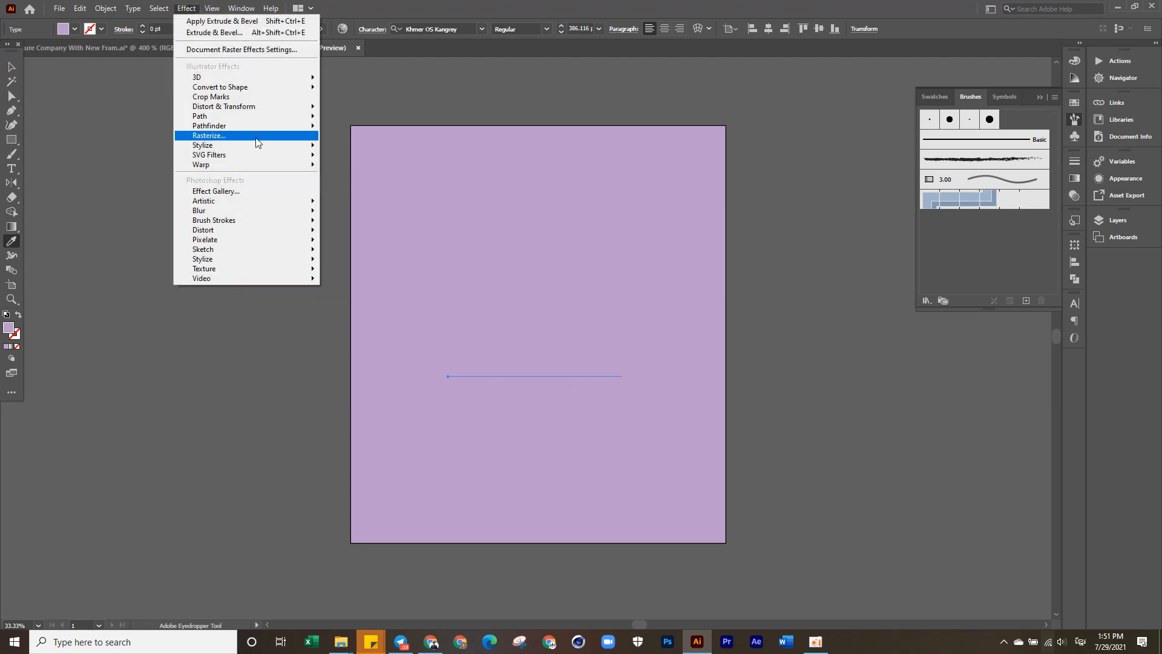
mouse_move(277, 78)
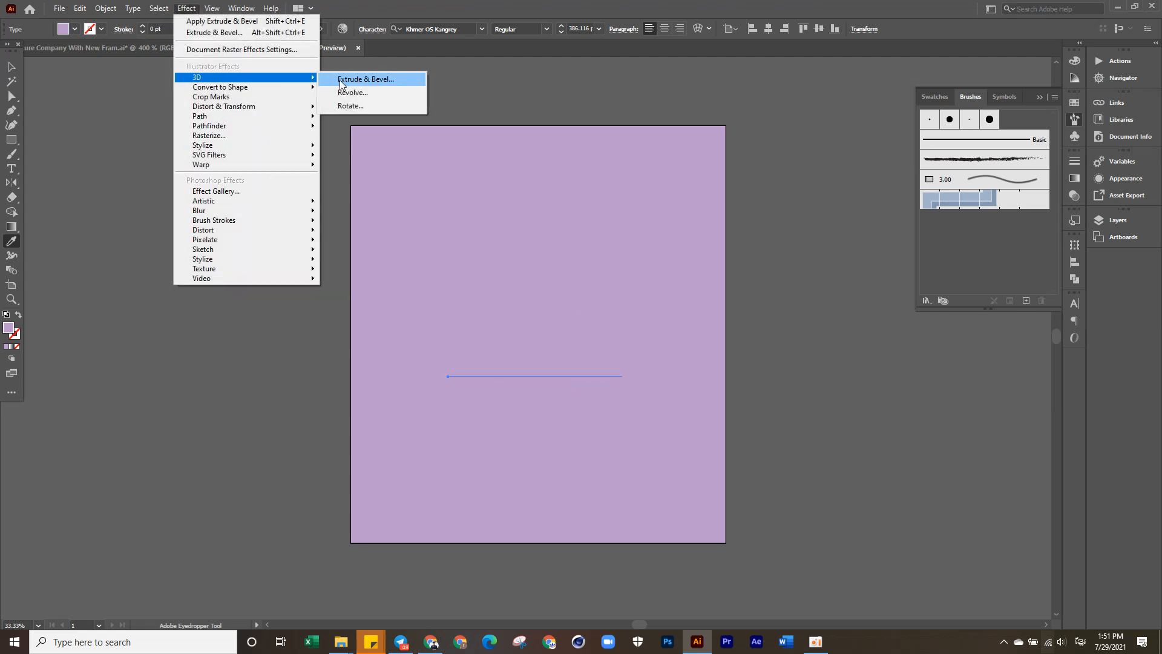
left_click(348, 80)
left_click_drag(756, 276, 804, 258)
mouse_move(799, 348)
left_mouse_down()
mouse_move(782, 311)
mouse_move(791, 297)
mouse_move(825, 340)
left_mouse_up()
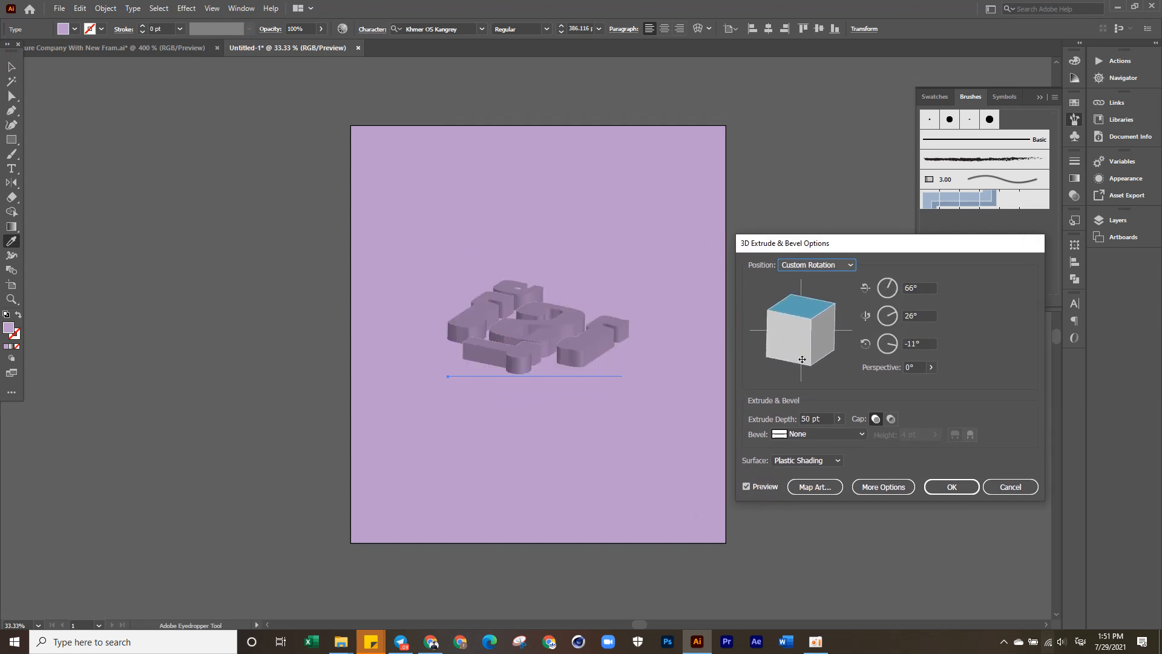
double_click(813, 418)
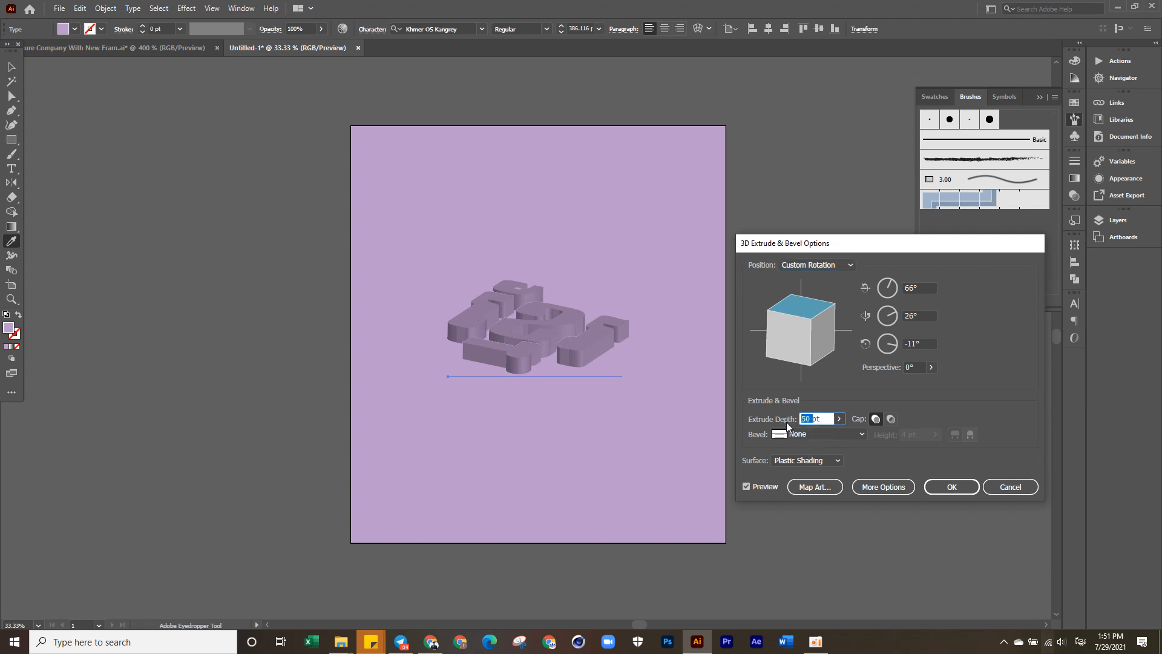
type("100")
- Adjust the 3D rotation to about 57°, 24°, -16°, set the extrude depth to 80 pt, and apply the effect
left_click(915, 287)
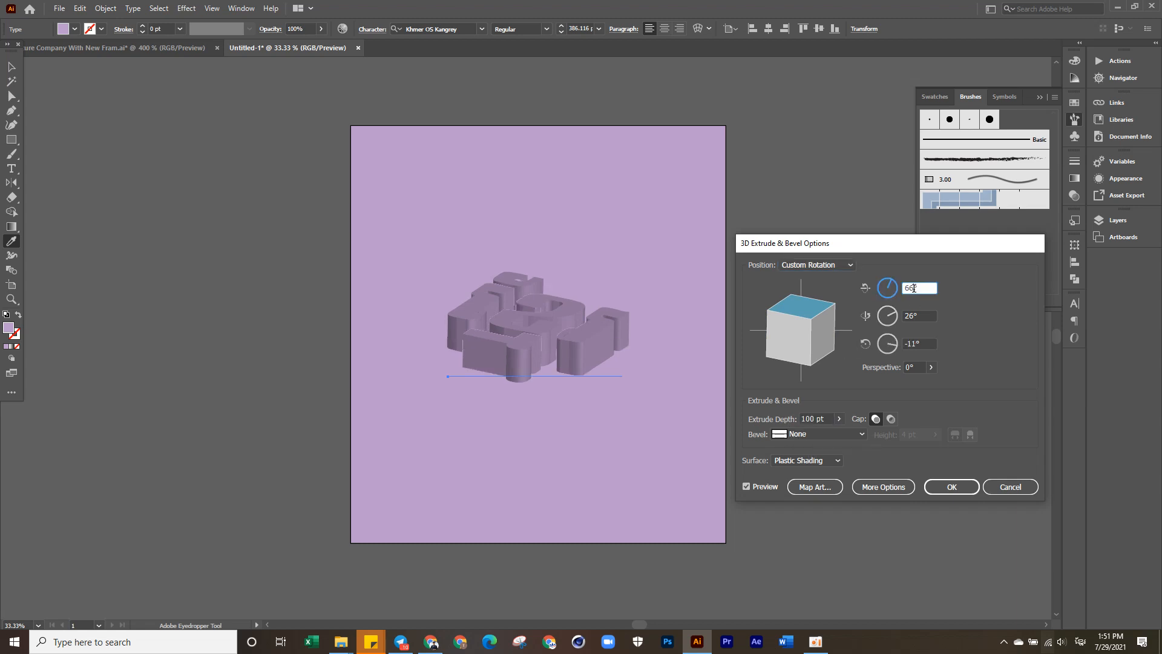
left_click_drag(771, 336, 806, 319)
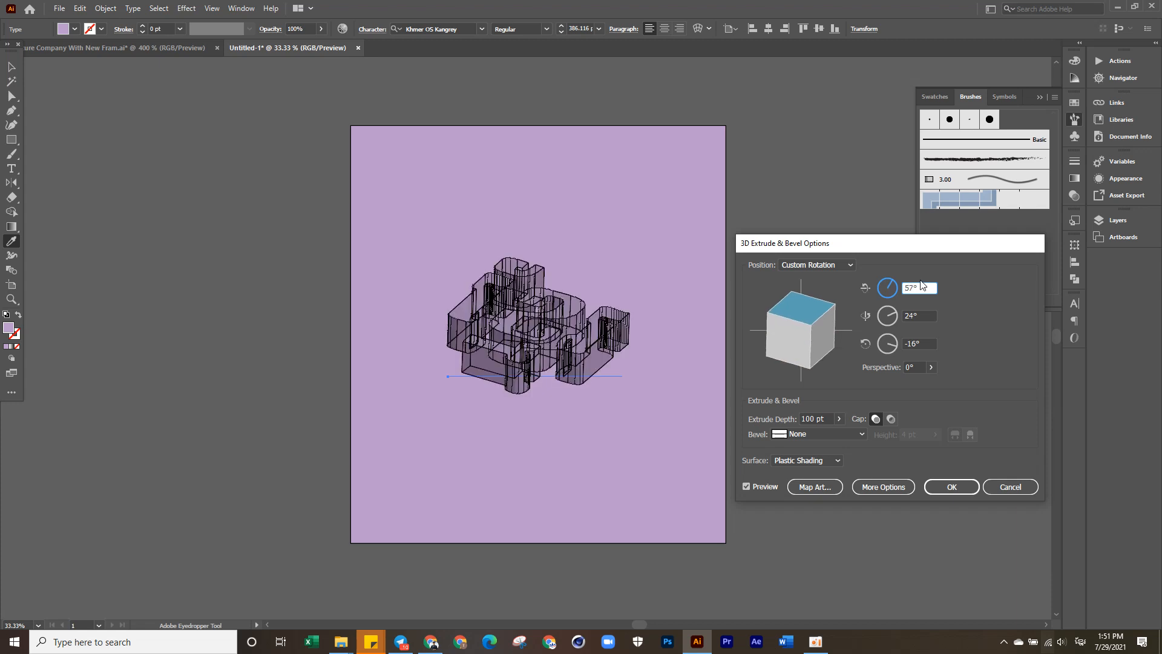
left_click(806, 419)
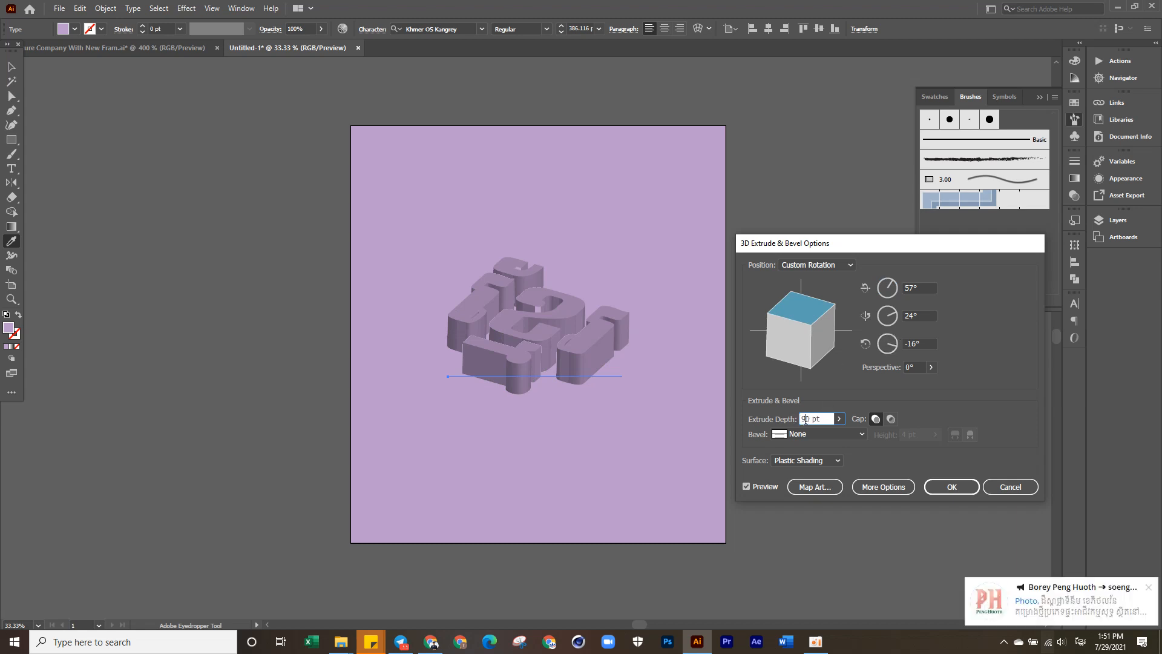
left_click_drag(807, 419, 790, 423)
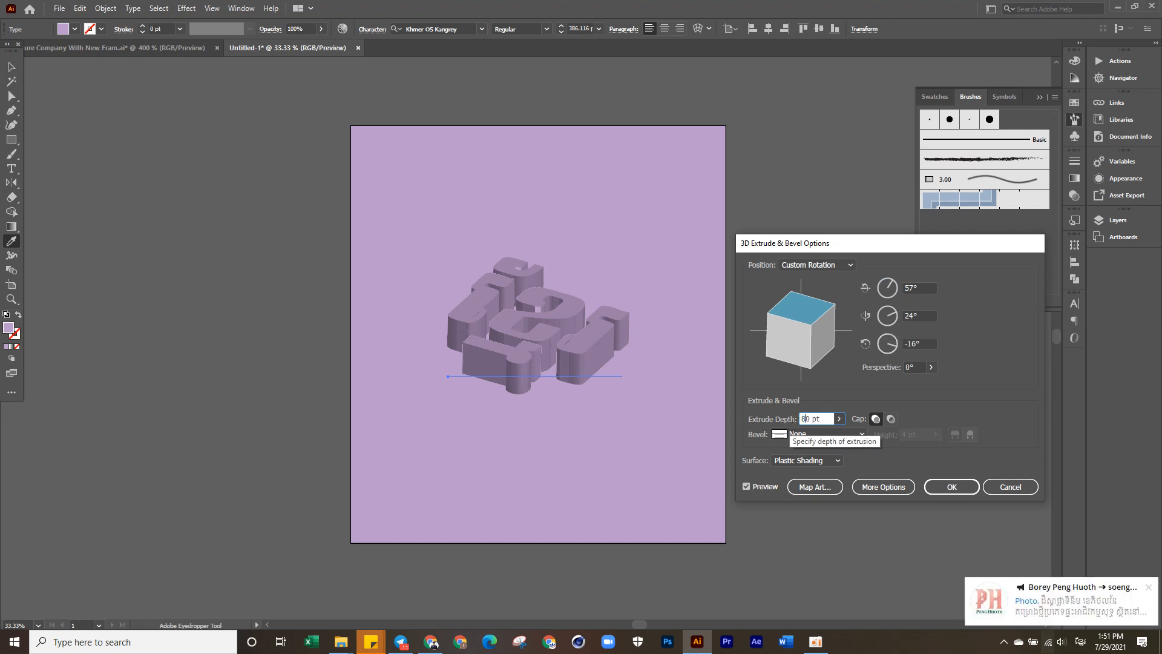
left_click(911, 315)
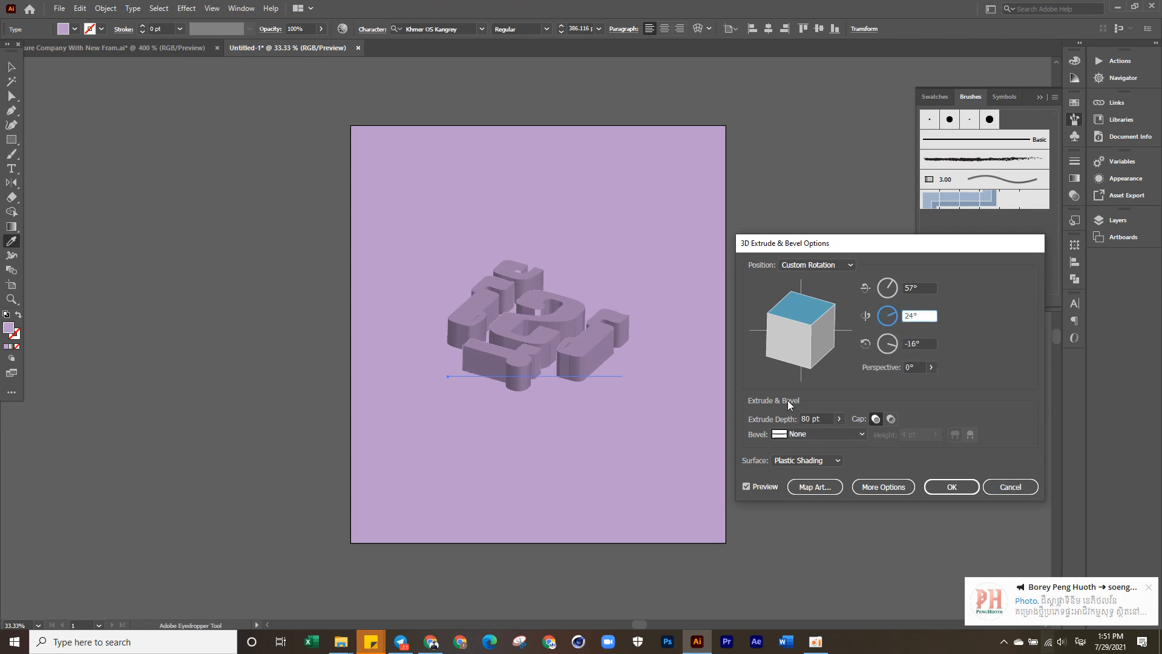
left_click(948, 488)
left_click(11, 67)
left_click(324, 301)
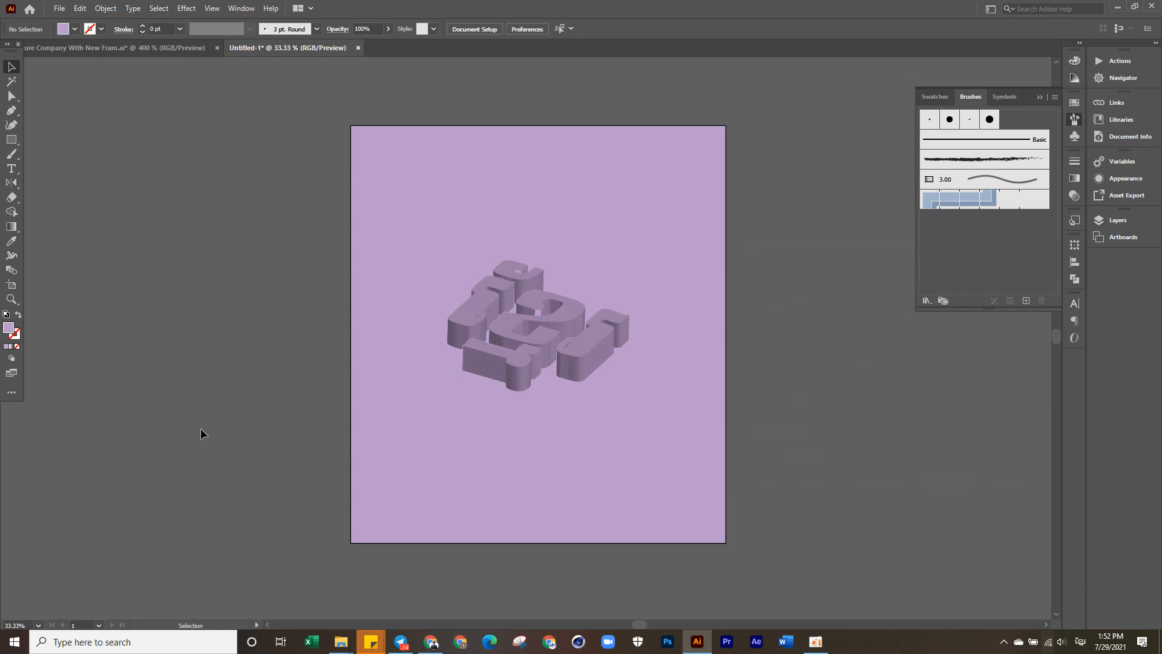
- Expand the appearance of the extruded 3D text into editable shapes
left_click_drag(523, 328, 524, 336)
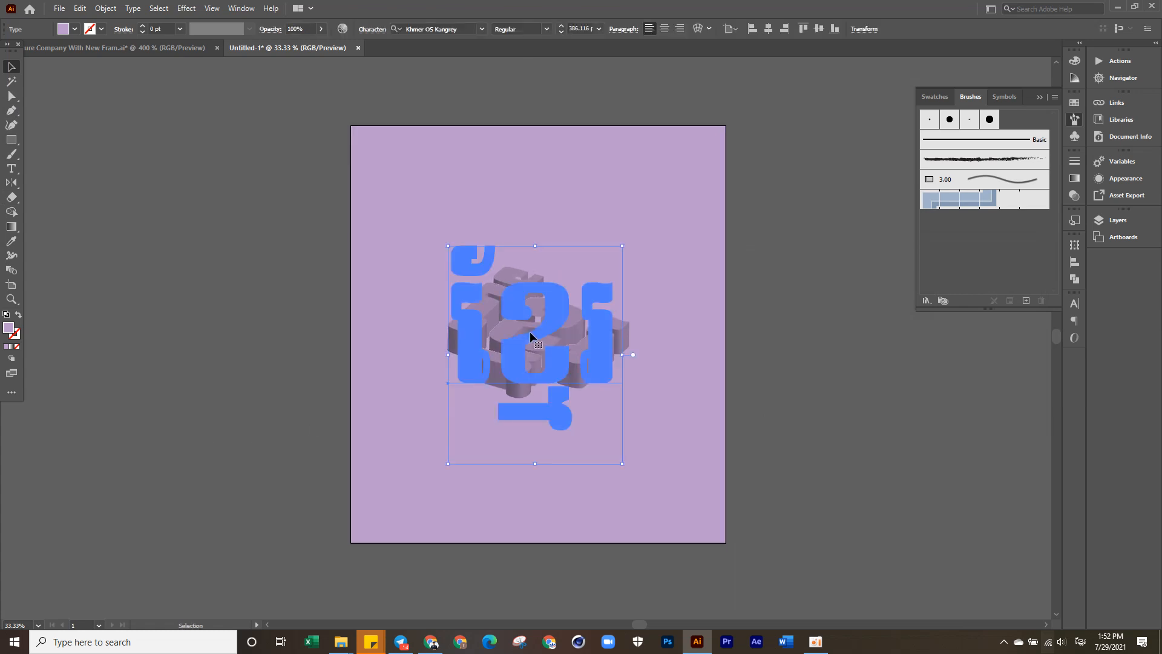
key("ctrl+1")
key("ctrl+0")
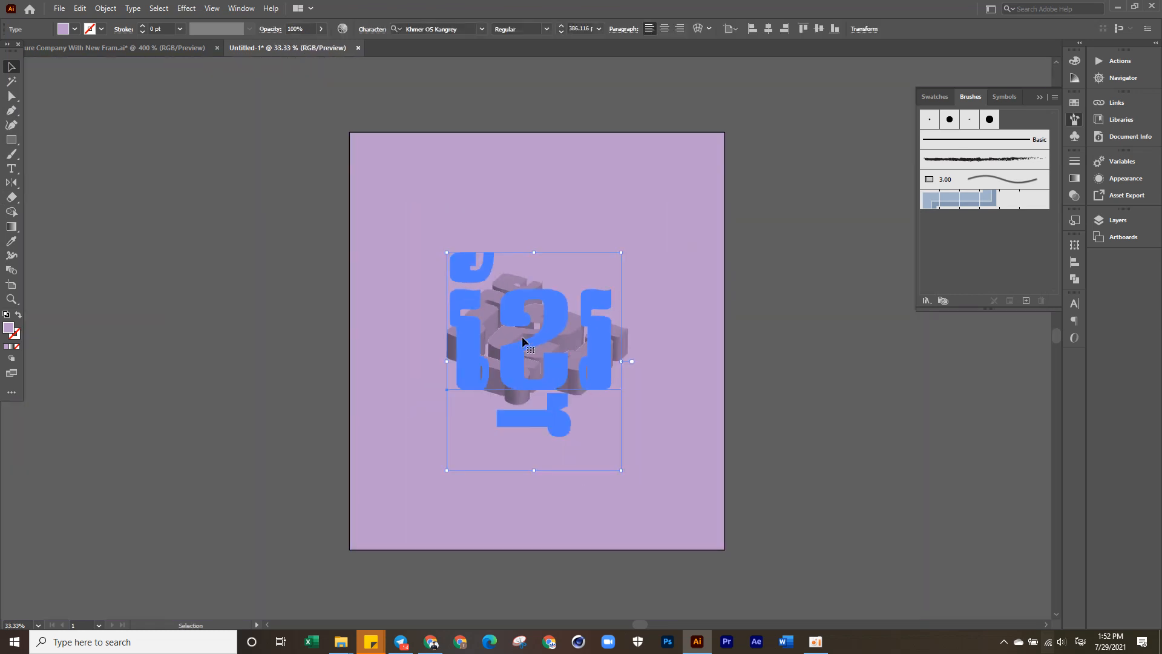
left_click(105, 8)
left_click(156, 164)
left_click(230, 316)
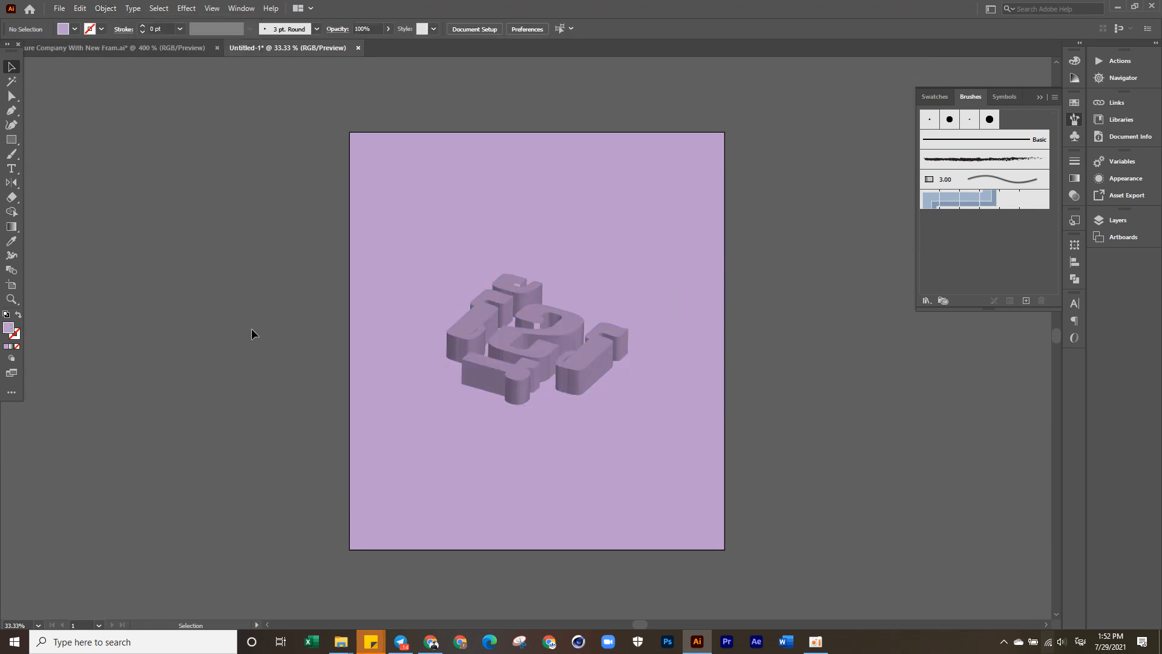
- Ungroup the expanded 3D text two levels so its letters separate
left_click(503, 332)
right_click(501, 331)
left_click(533, 432)
left_click(283, 431)
left_click(510, 330)
scroll(509, 329, "up", 3)
right_click(510, 329)
left_click(534, 430)
scroll(416, 221, "down", 3)
scroll(412, 233, "up", 1)
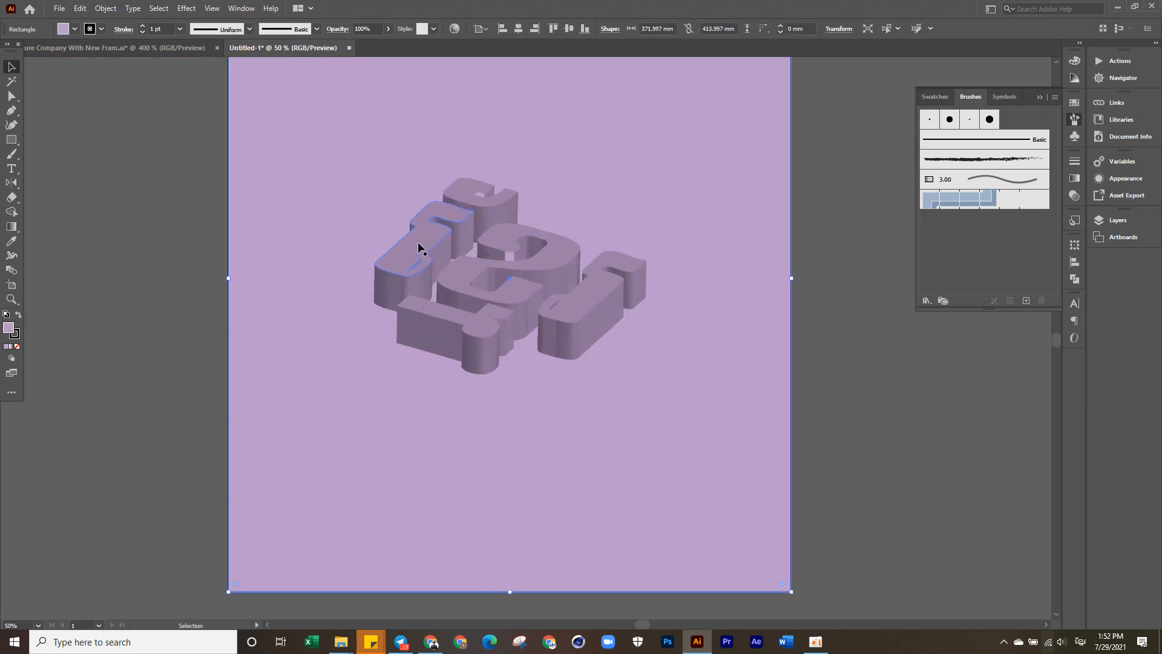
- Select all the separate letter groups together and ungroup them into individual faces
left_click(415, 246)
left_click(491, 208, "shift")
left_click(500, 240, "shift")
left_click(575, 300, "shift")
left_click(465, 347, "shift")
right_click(465, 347)
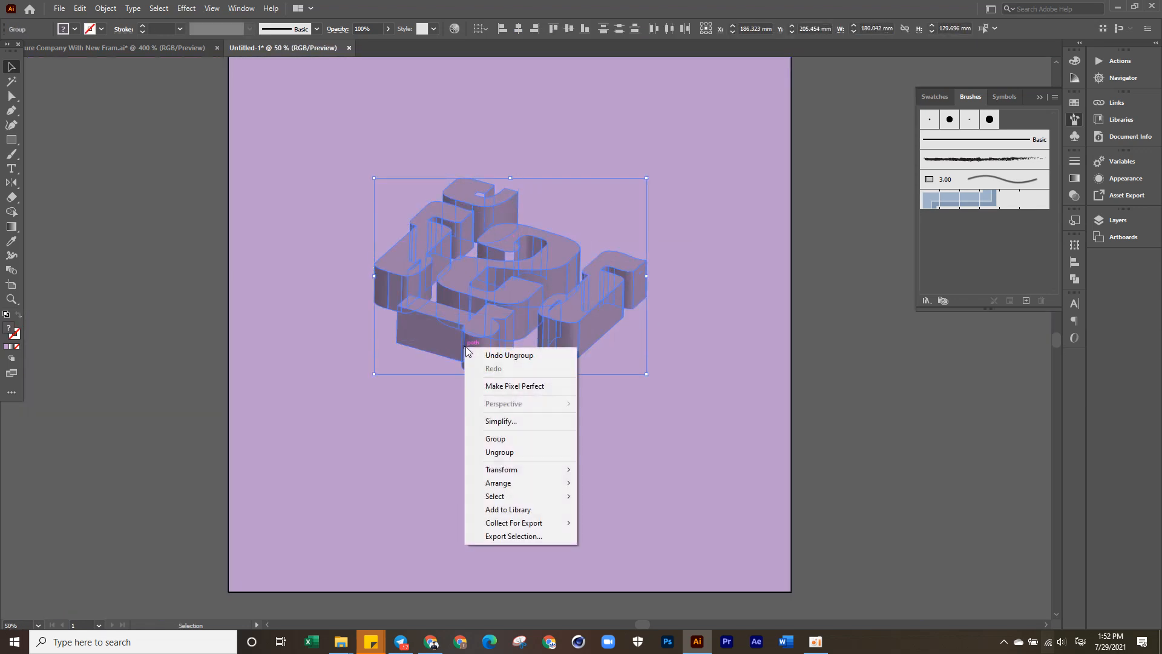
left_click(490, 449)
left_click(965, 329)
- Select the top faces of all the letters and fill them with the orange gradient swatch
left_click(571, 306)
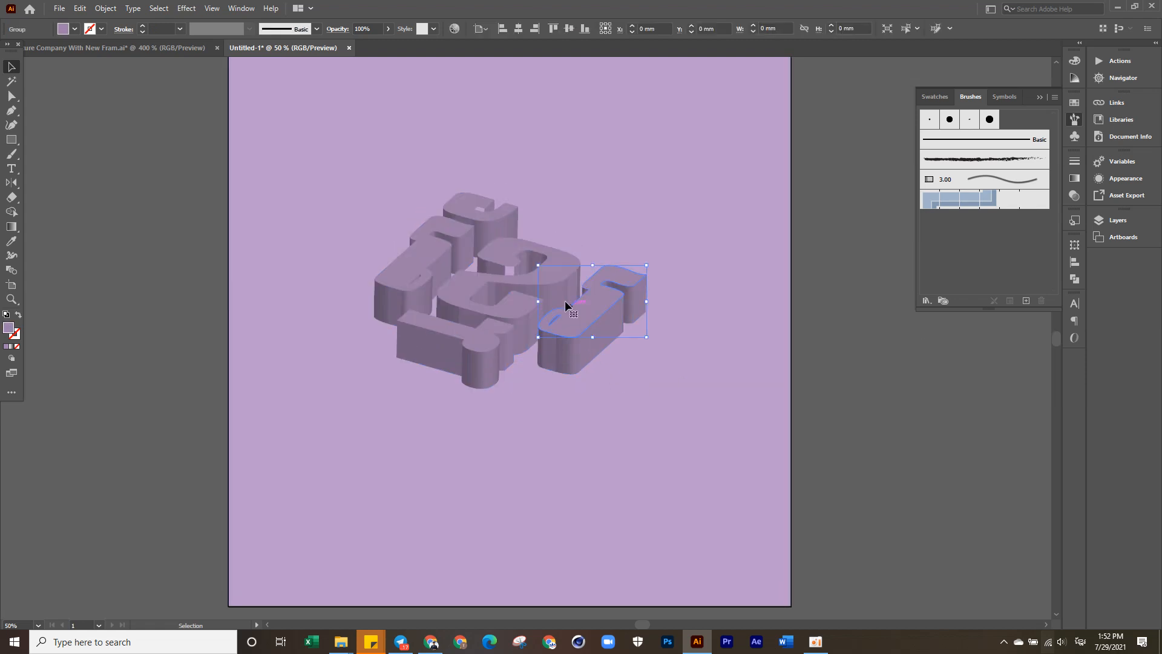
left_click(557, 284, "shift")
left_click(416, 324, "shift")
left_click(411, 286, "shift")
left_click(465, 203, "shift")
left_click(74, 29)
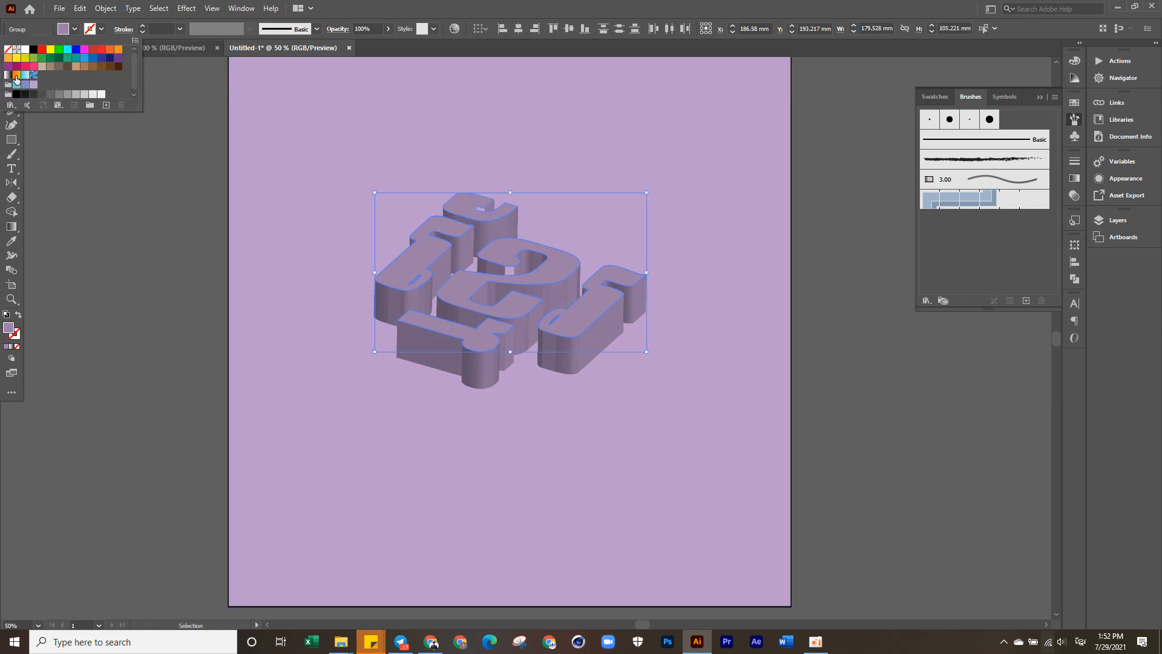
left_click(15, 75)
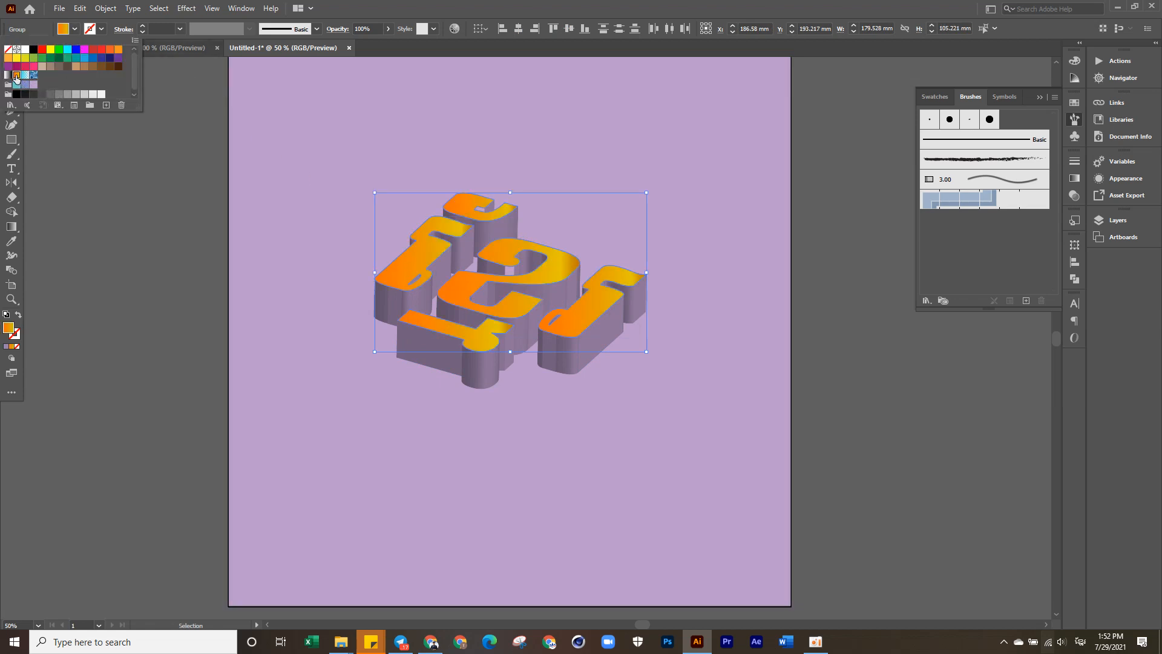
- Try dark blue and brown fills on the selected top faces, then settle on white and deselect
left_click(101, 58)
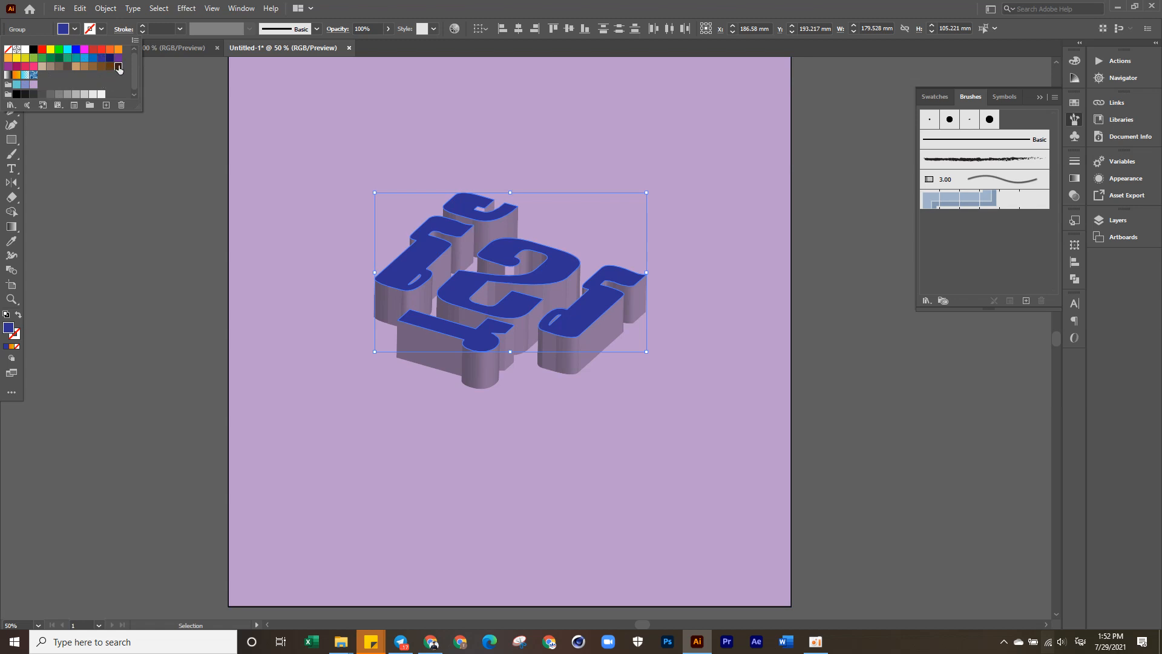
left_click(116, 67)
left_click(110, 67)
left_click(93, 67)
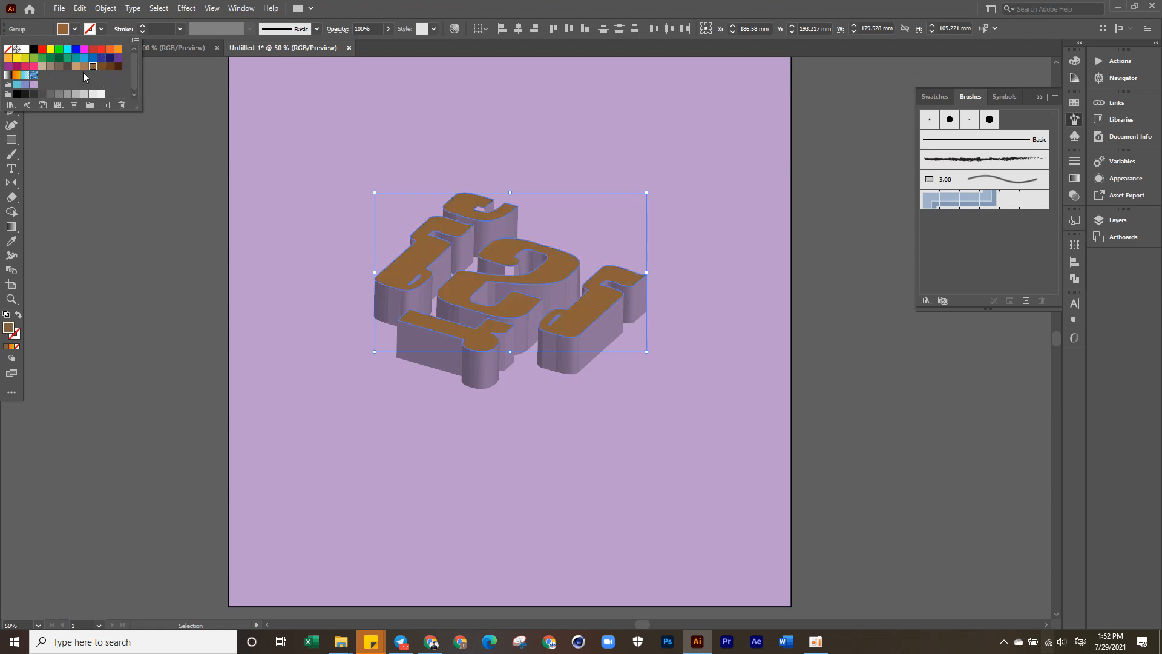
left_click(25, 52)
left_click(315, 3)
left_click(181, 283)
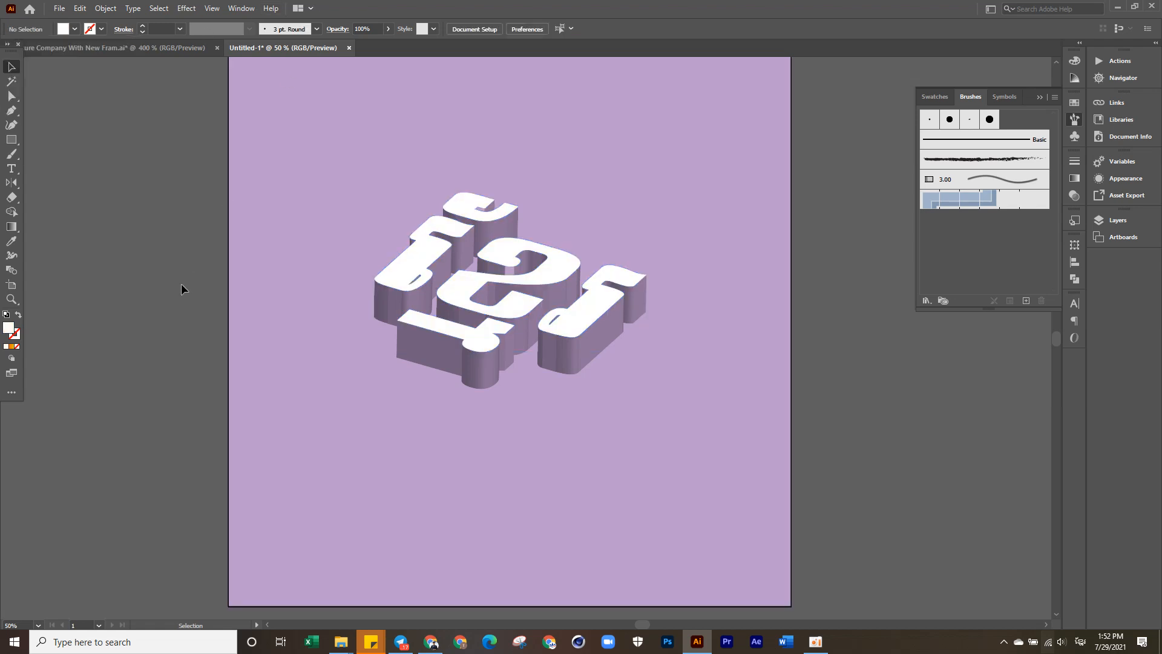
- Select the purple background rectangle and lock it
scroll(645, 327, "down", 3)
scroll(559, 390, "up", 2)
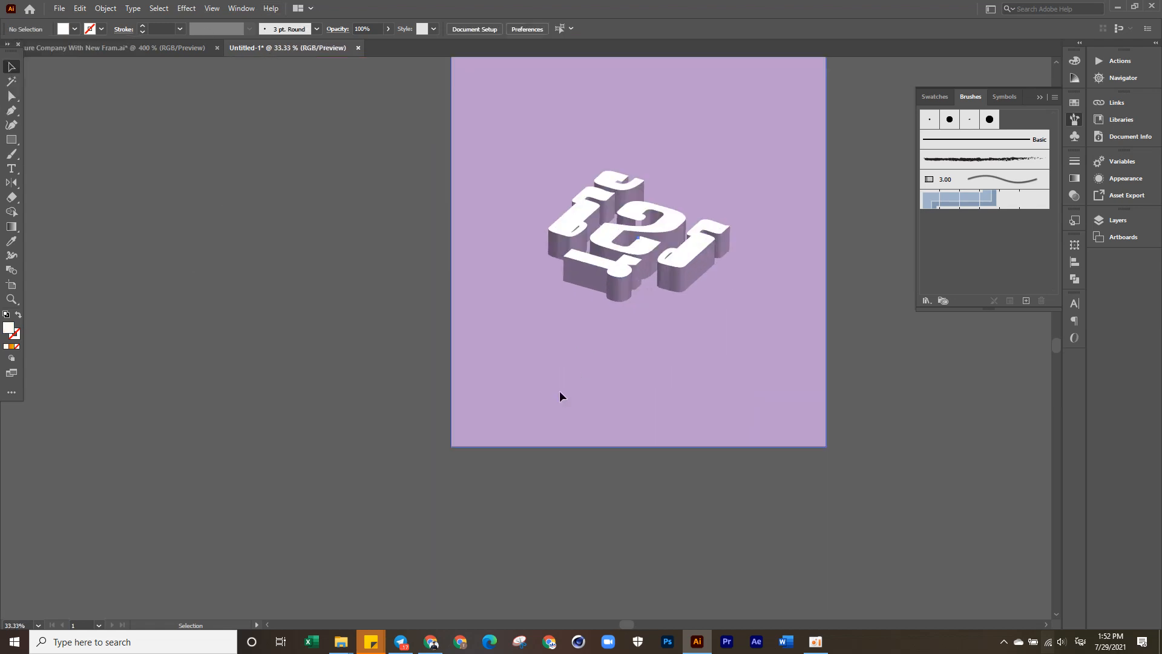
left_click(559, 390)
left_click(105, 8)
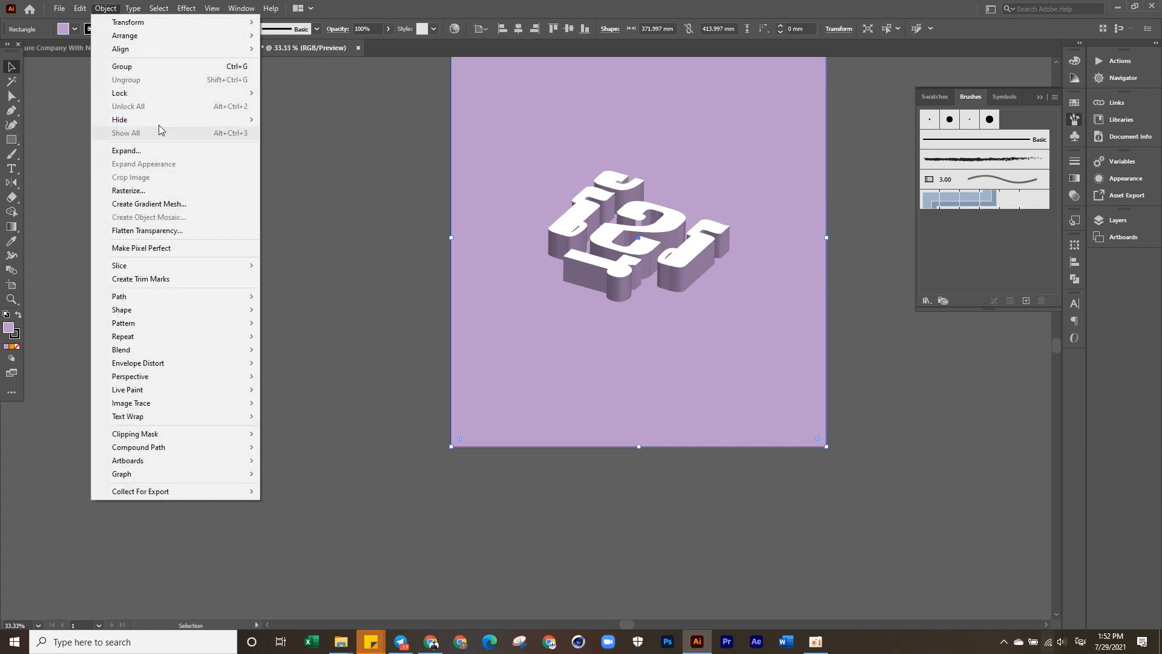
mouse_move(85, 8)
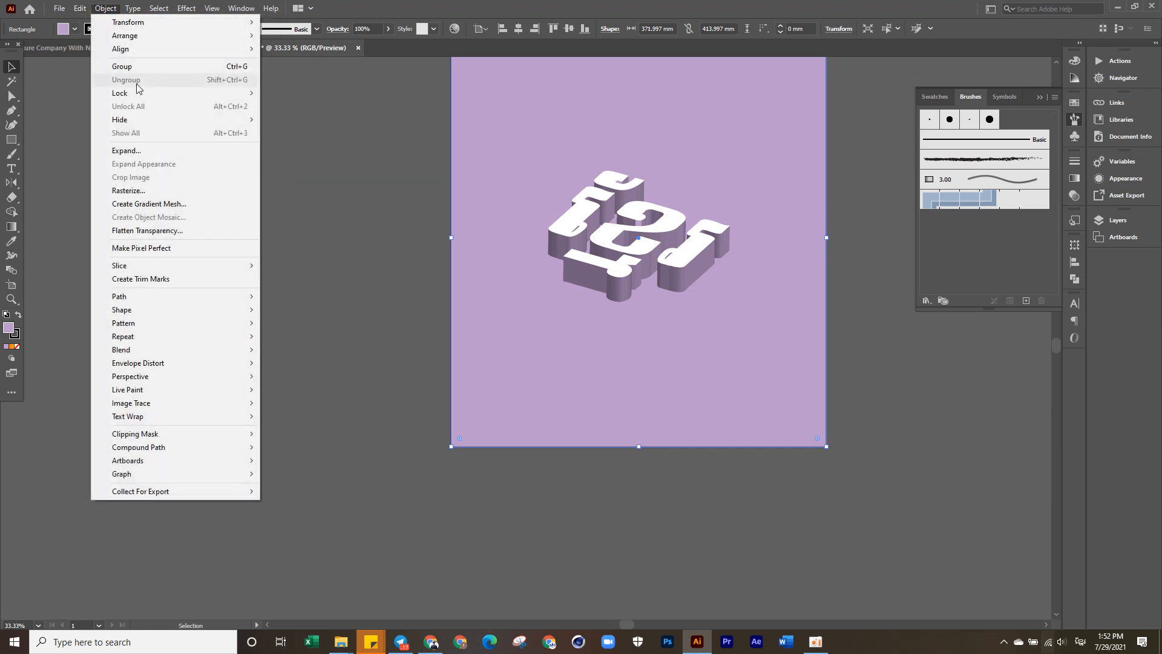
mouse_move(140, 93)
left_click(292, 93)
scroll(459, 438, "right", 5)
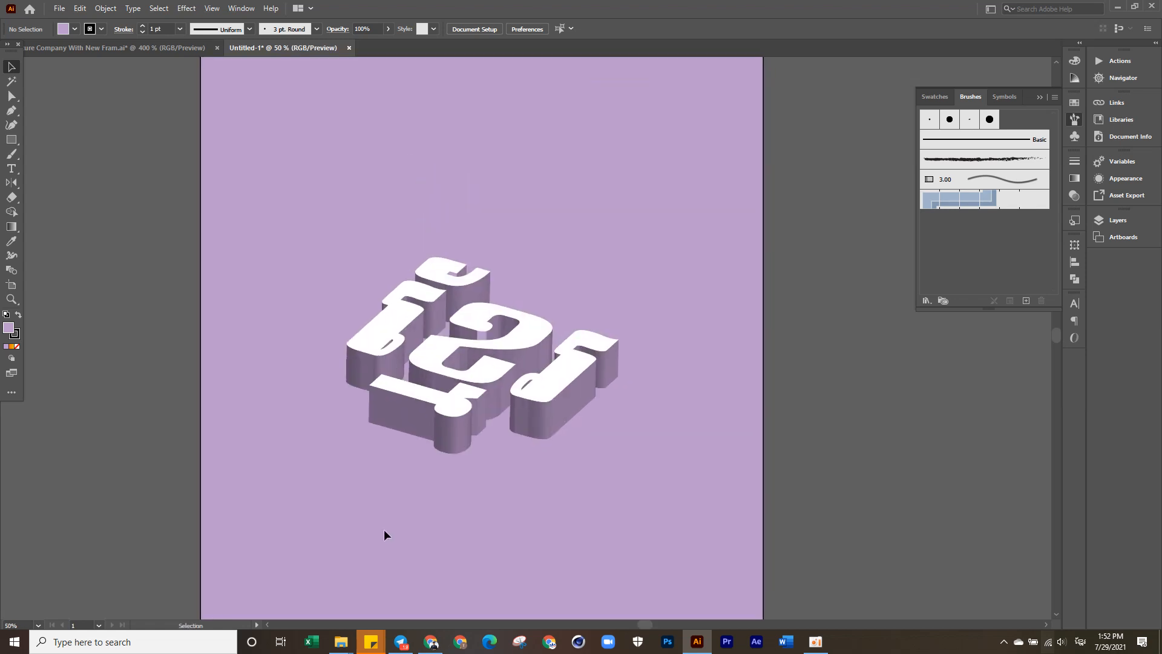
- Add a point text reading "khmer_Free" above the 3D lettering
key("t")
left_click(476, 206)
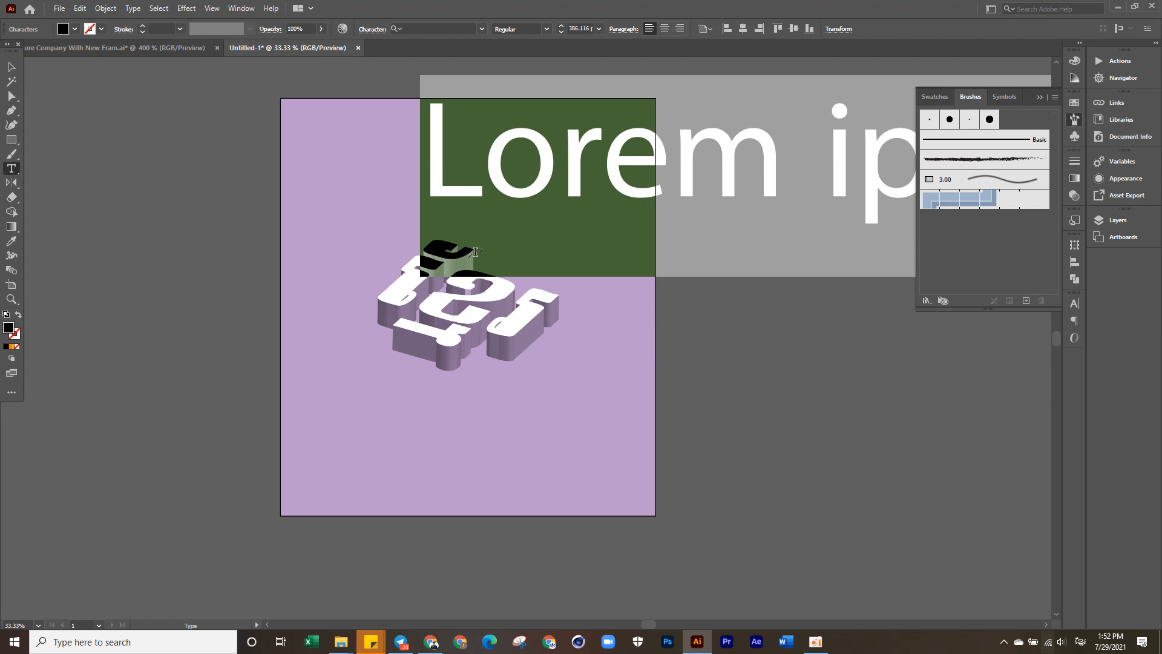
type("ក")
key("BackSpace")
key("alt+shift")
type("khmer F")
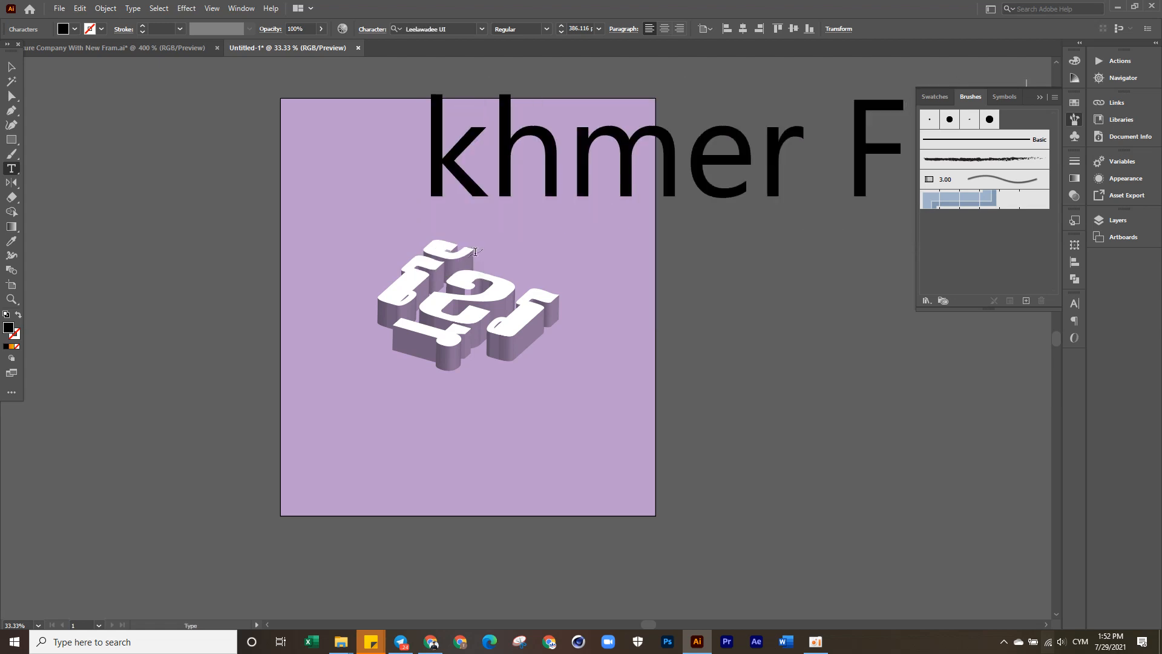
type("ree")
scroll(236, 345, "down", 1)
type("e")
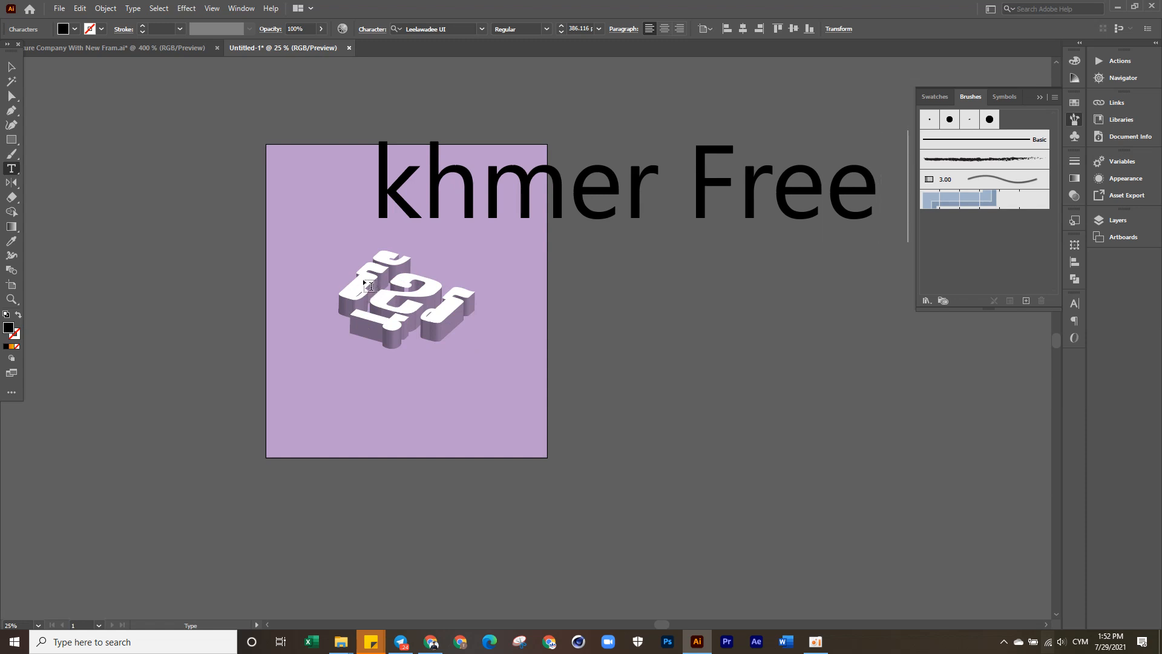
scroll(368, 284, "down", 2)
double_click(509, 242)
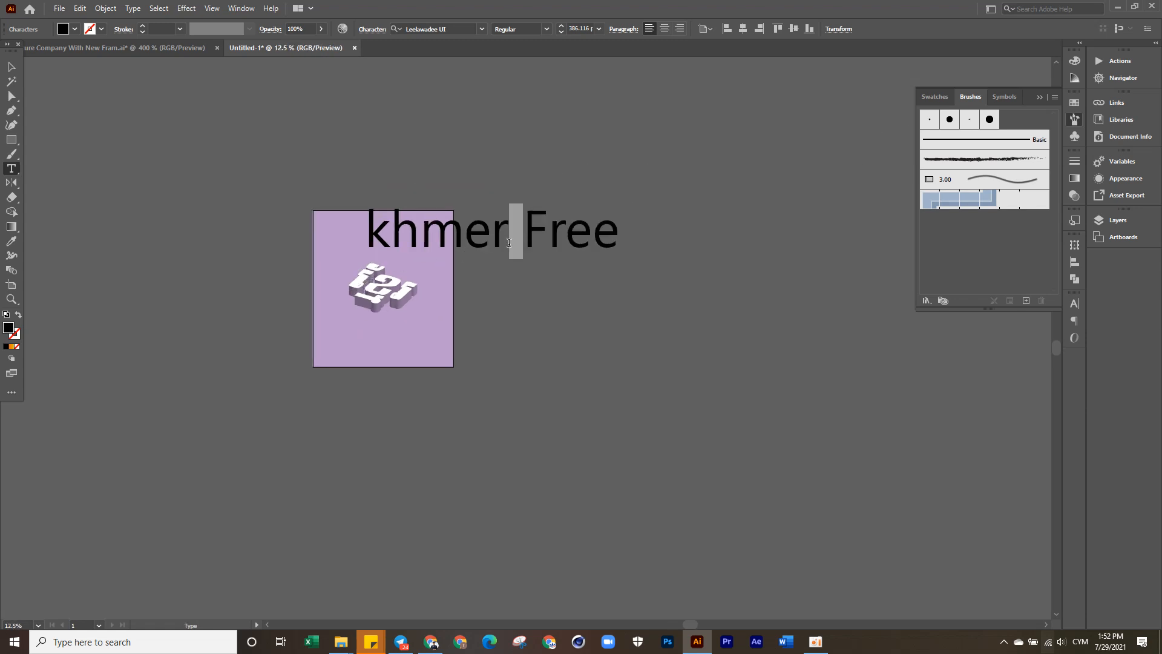
type("_")
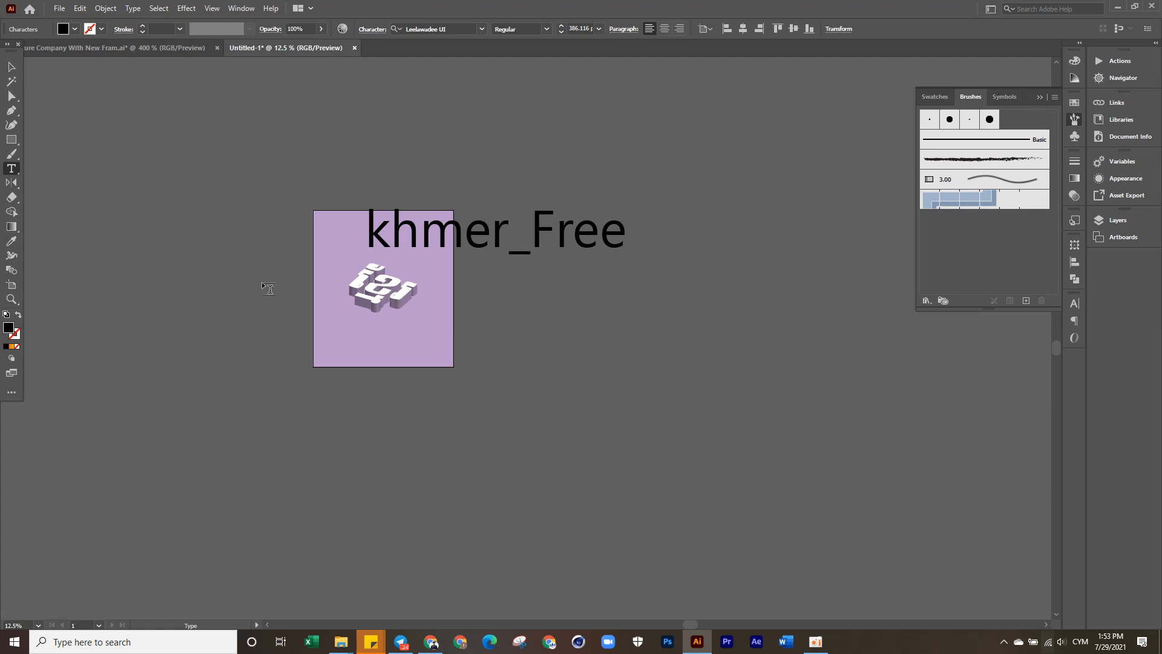
- Scale the khmer_Free text down and move it inside the artboard above the 3D lettering
left_click(11, 67)
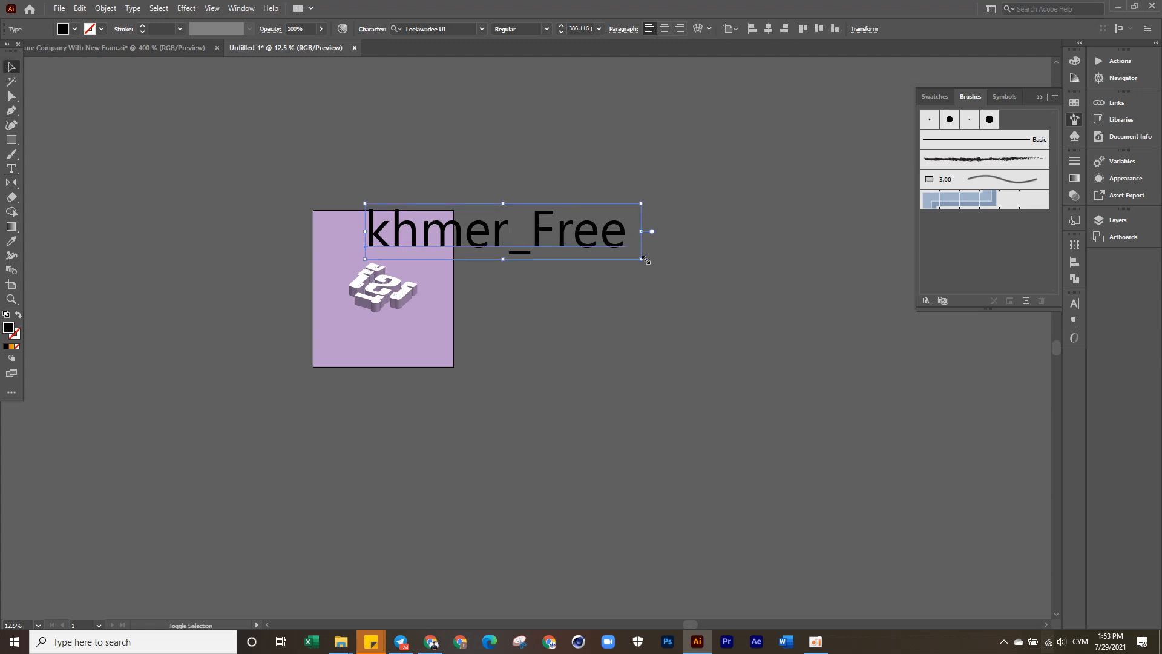
left_click_drag(641, 260, 468, 254)
scroll(404, 217, "up", 2)
left_click_drag(401, 217, 356, 262)
- Replace the whole khmer_Free text with "learning 3d"
key("alt+t")
left_click(335, 245)
left_click_drag(335, 256, 338, 258)
double_click(338, 261)
key("ctrl+a")
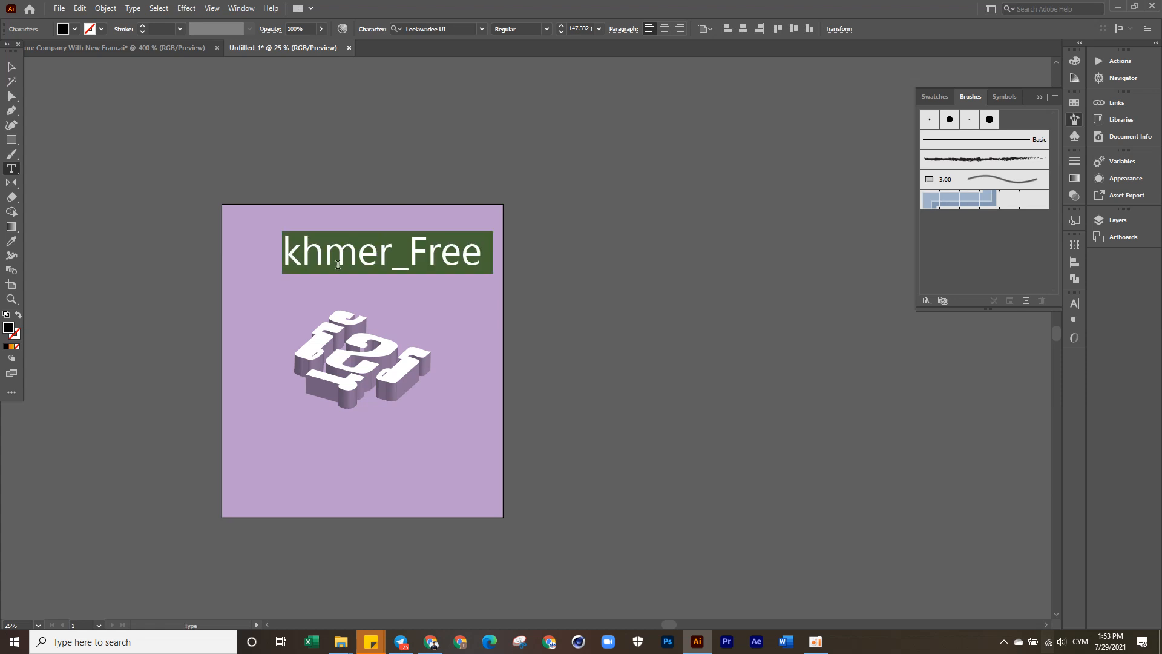
type("r")
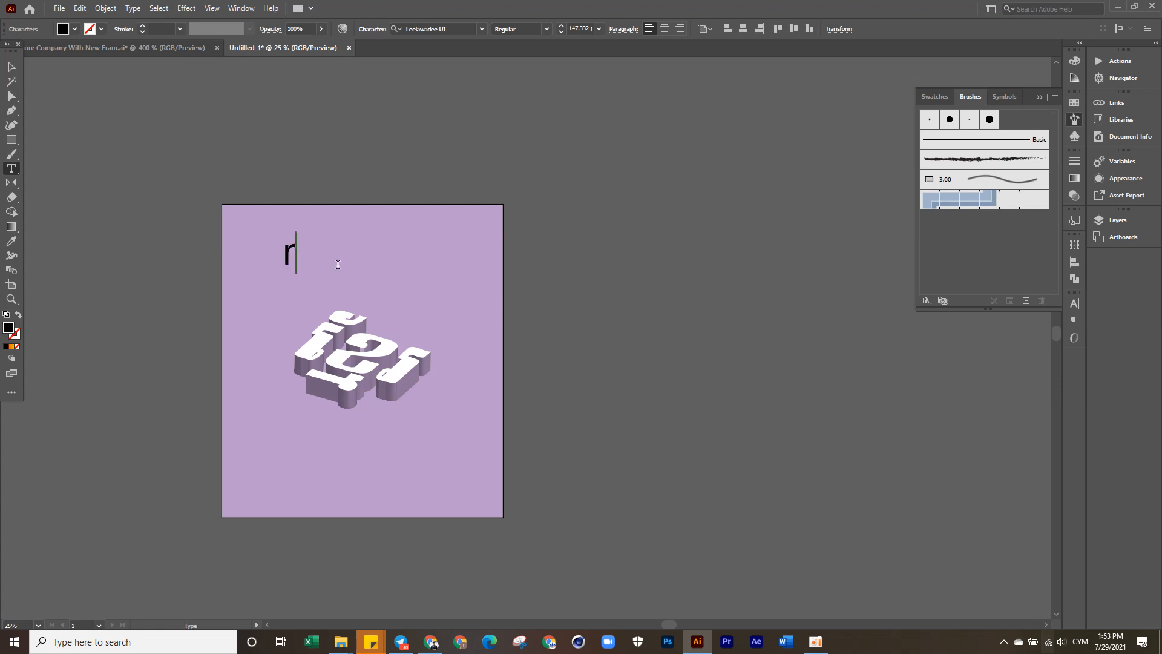
type("r")
key("BackSpace")
key("alt+shift")
type("រៀ")
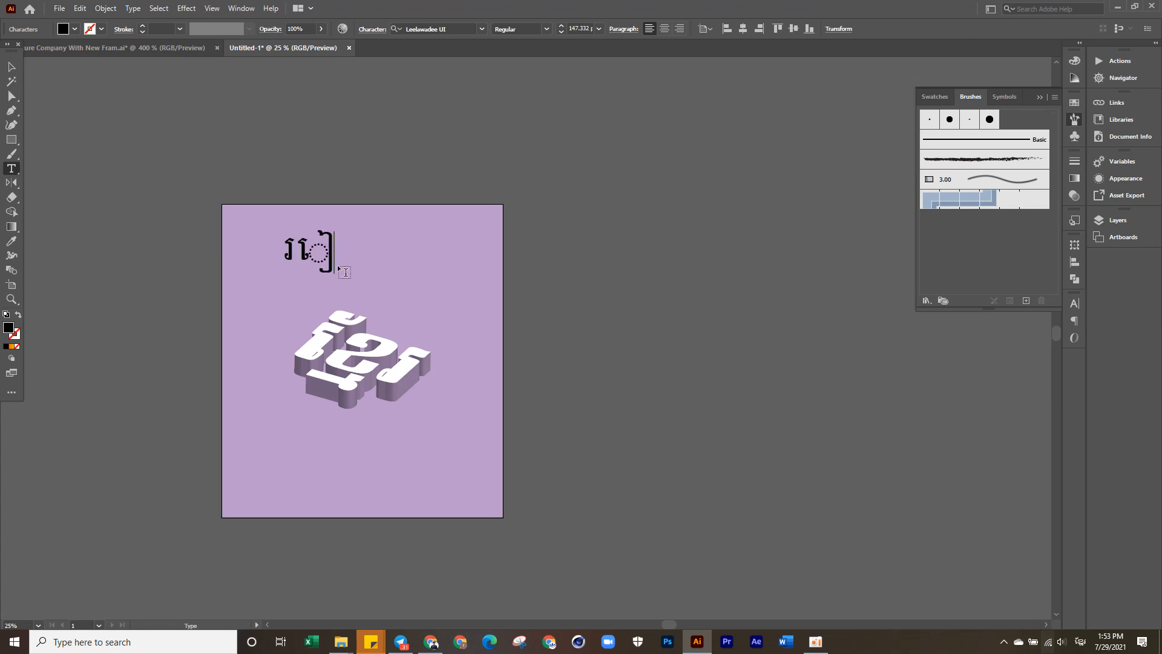
key("BackSpace")
key("BackSpace")
key("alt+shift")
type("learning 3d")
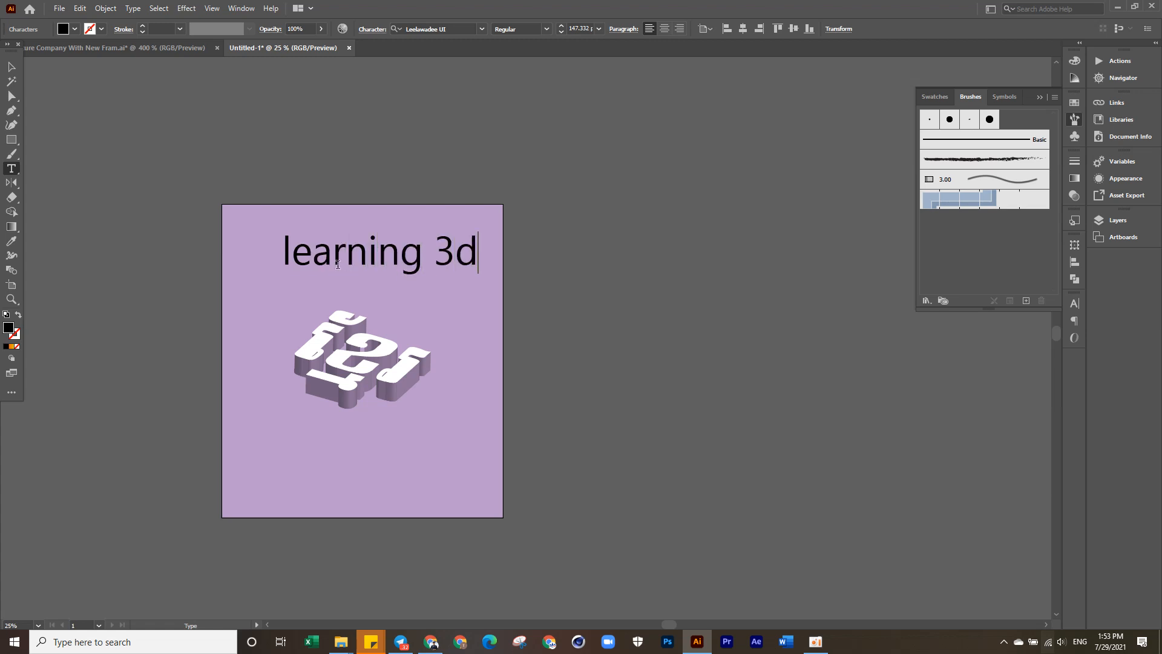
- Change the font of the "learning 3d" text to Roboto Black
left_click(11, 66)
left_click(420, 28)
key("BackSpace")
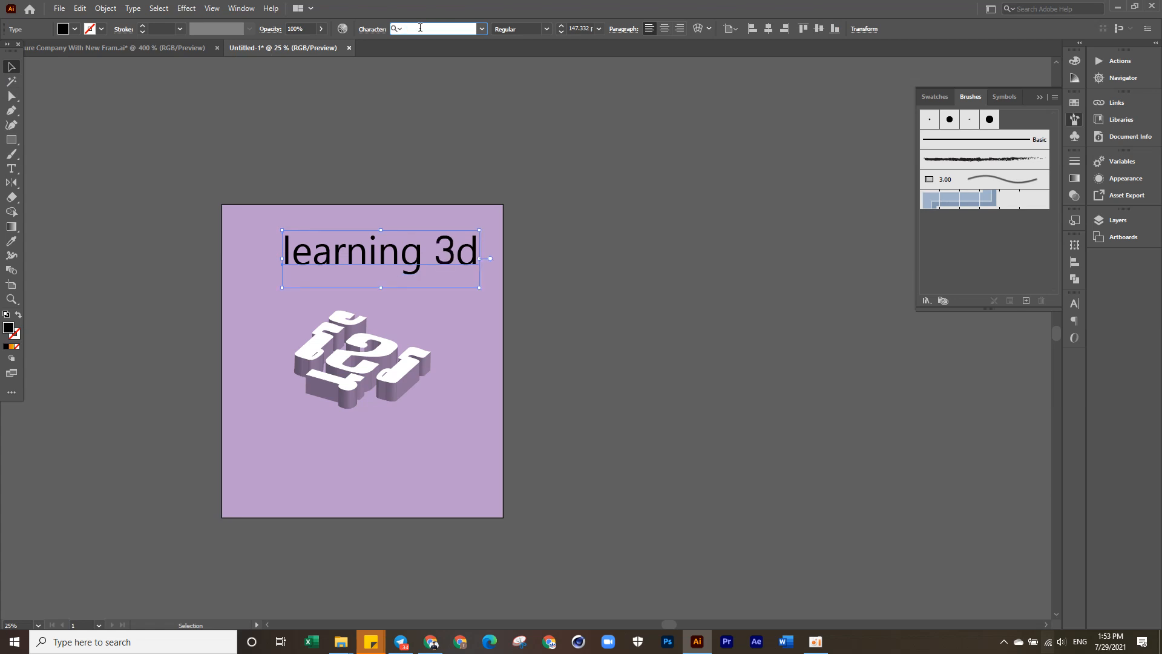
type("robo")
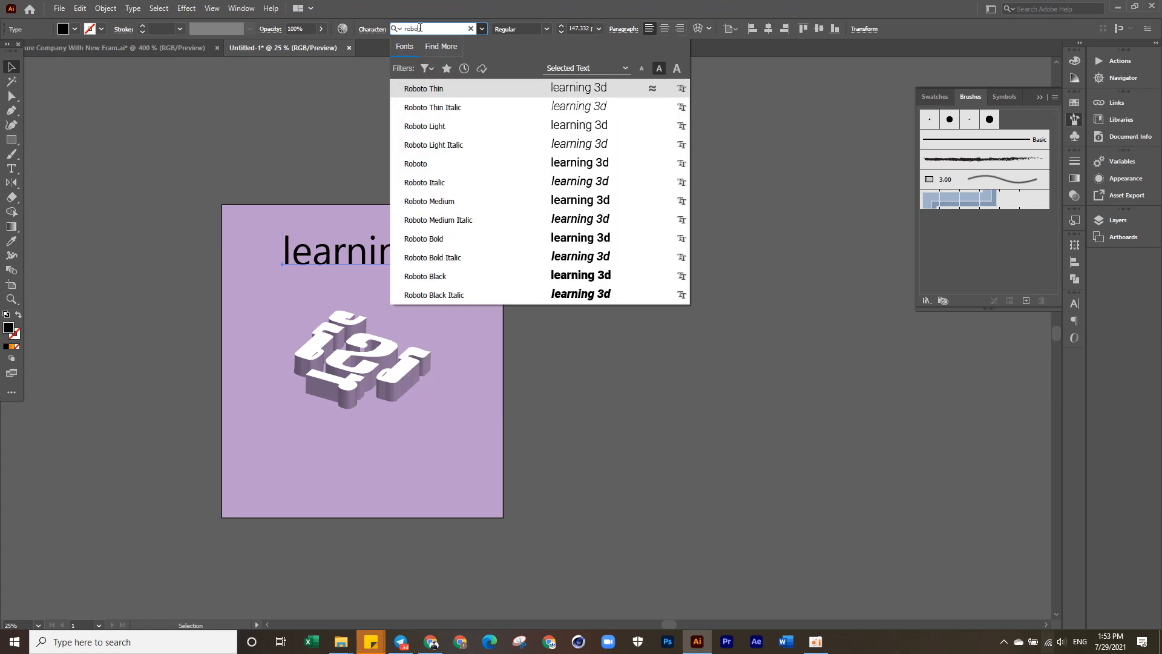
left_click(529, 274)
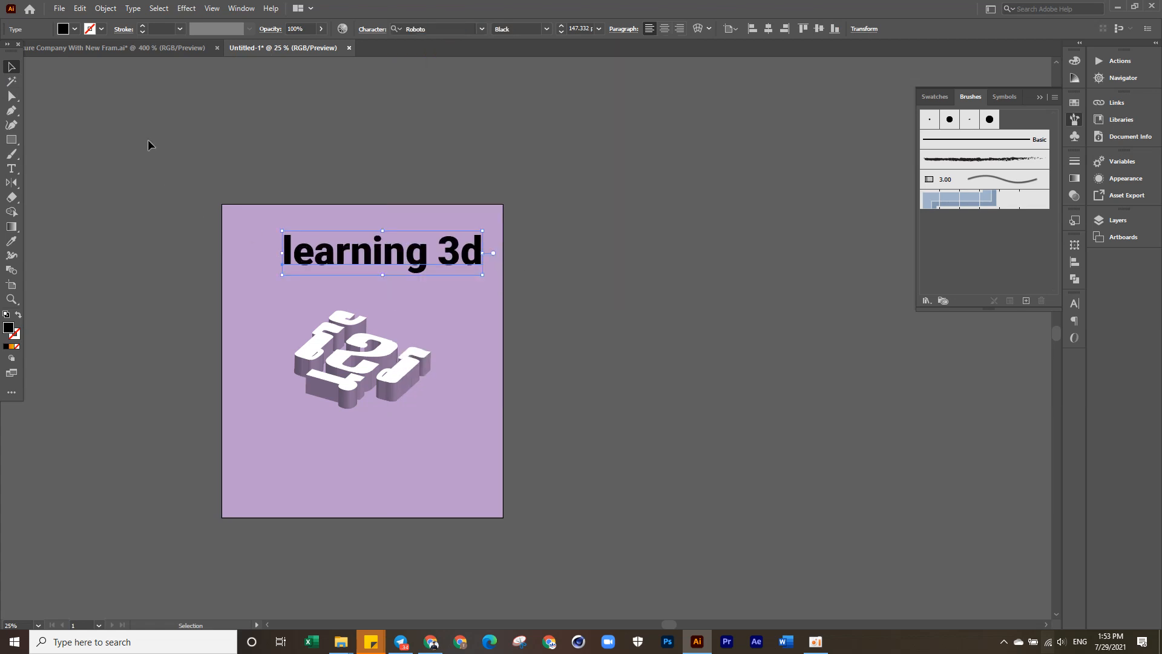
- Apply All Caps to the "learning 3d" text through the character options
left_click(1075, 303)
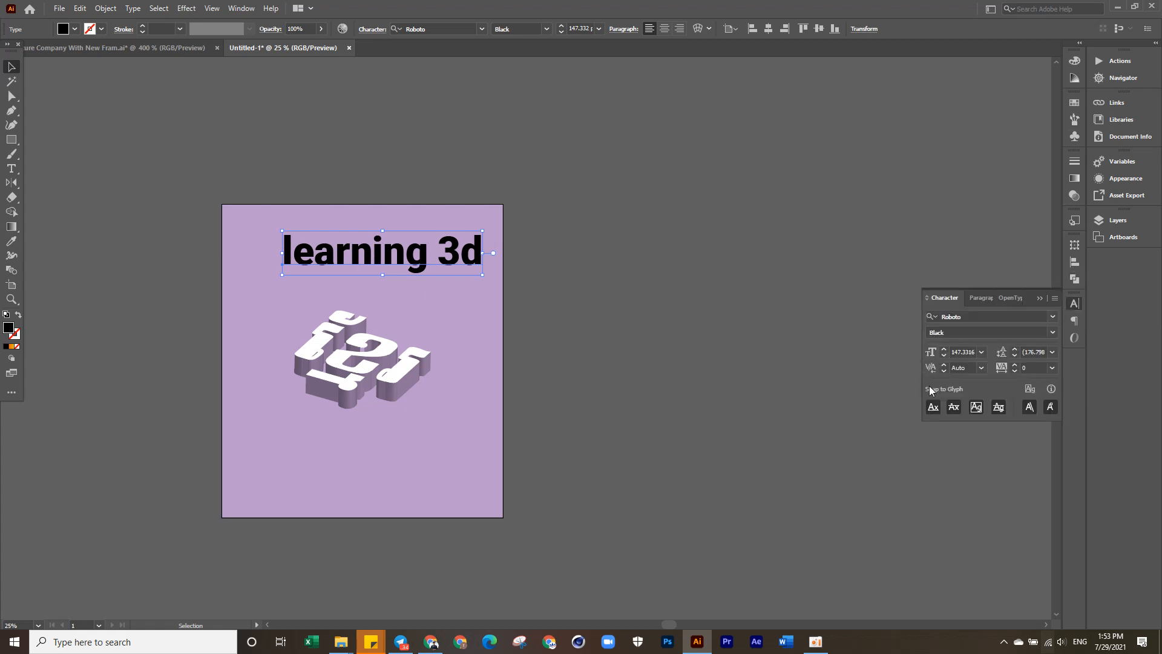
left_click(976, 302)
left_click(1015, 299)
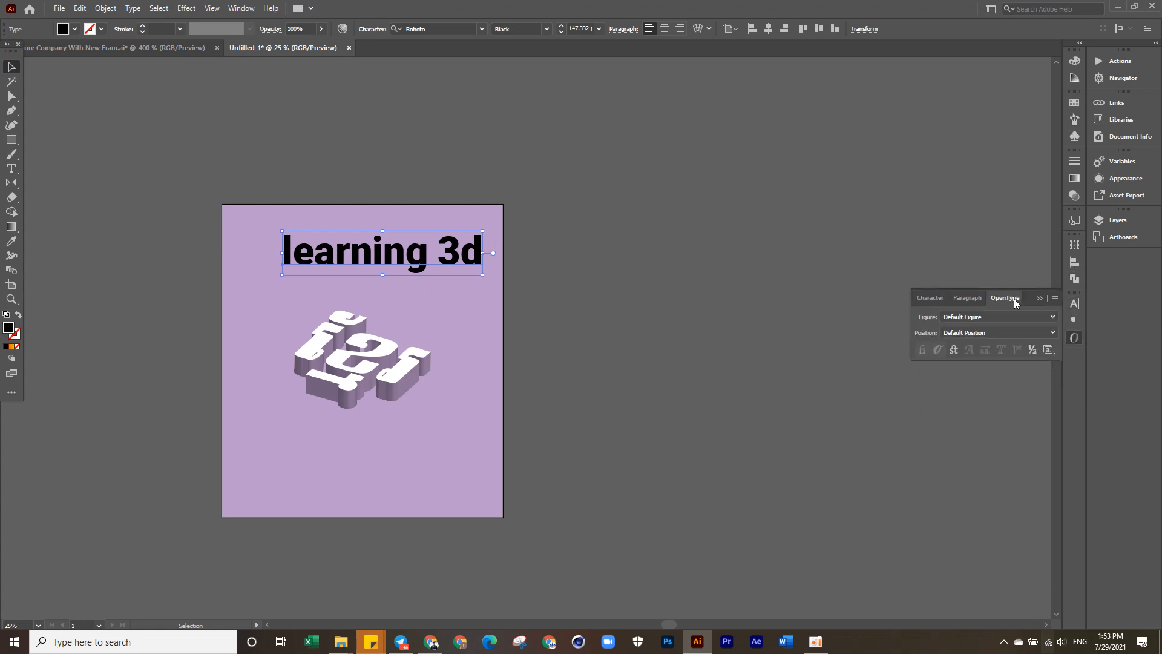
left_click(934, 297)
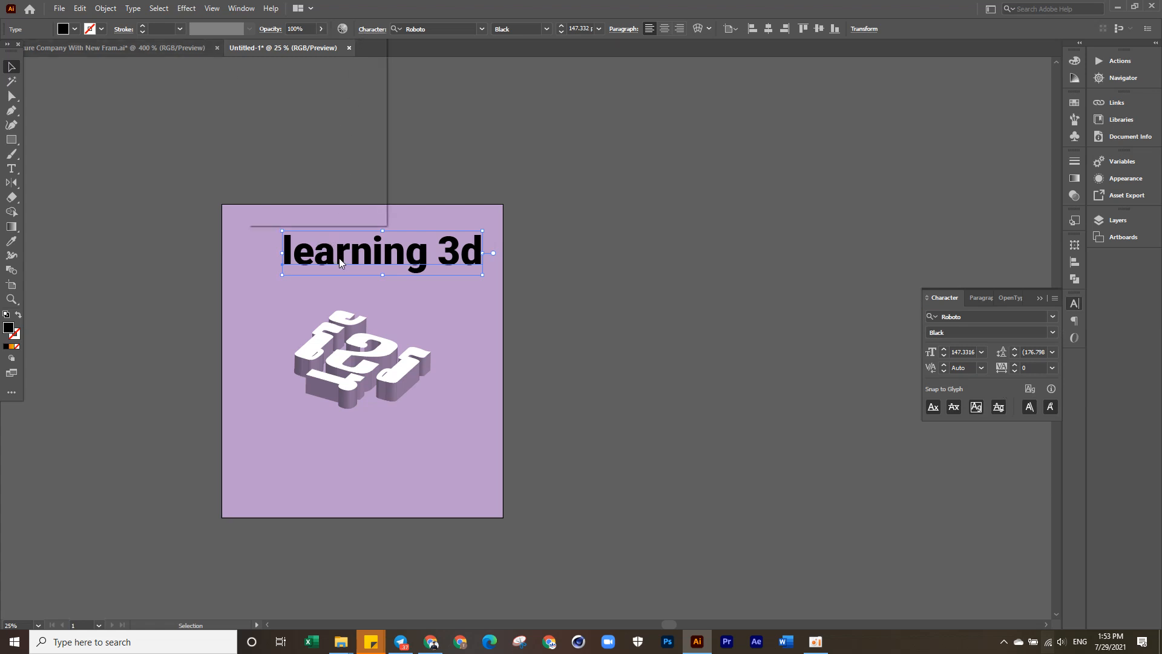
left_click(277, 156)
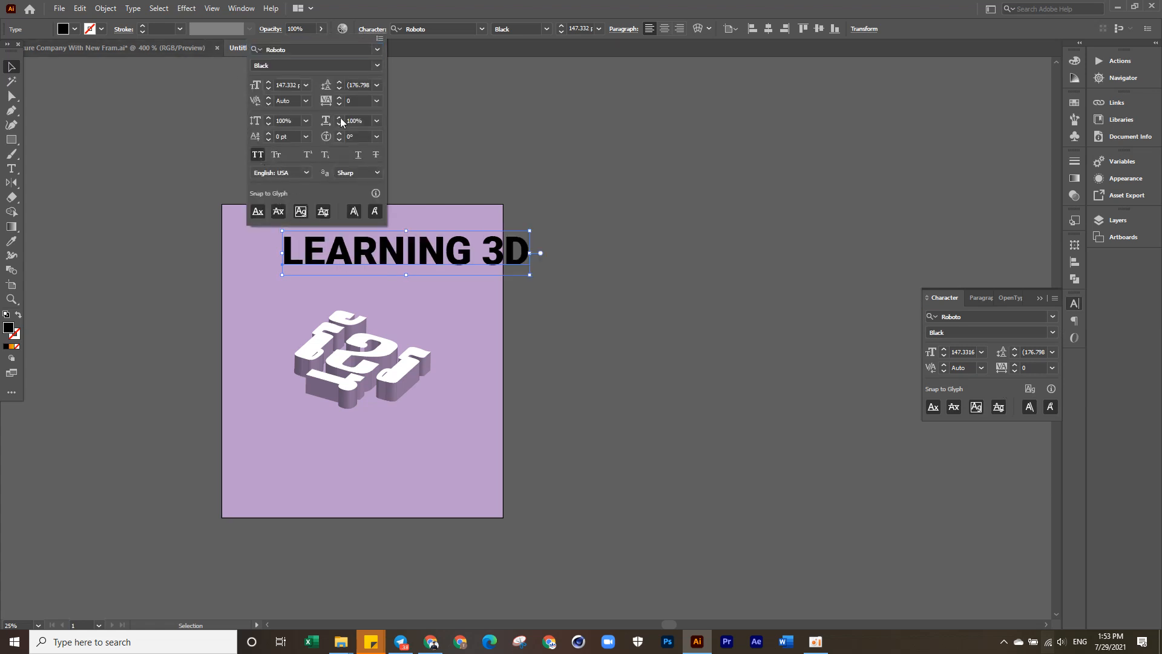
- Scale the LEARNING 3D text down to about 73 pt and place it centred above the 3D lettering
scroll(392, 206, "up", 1)
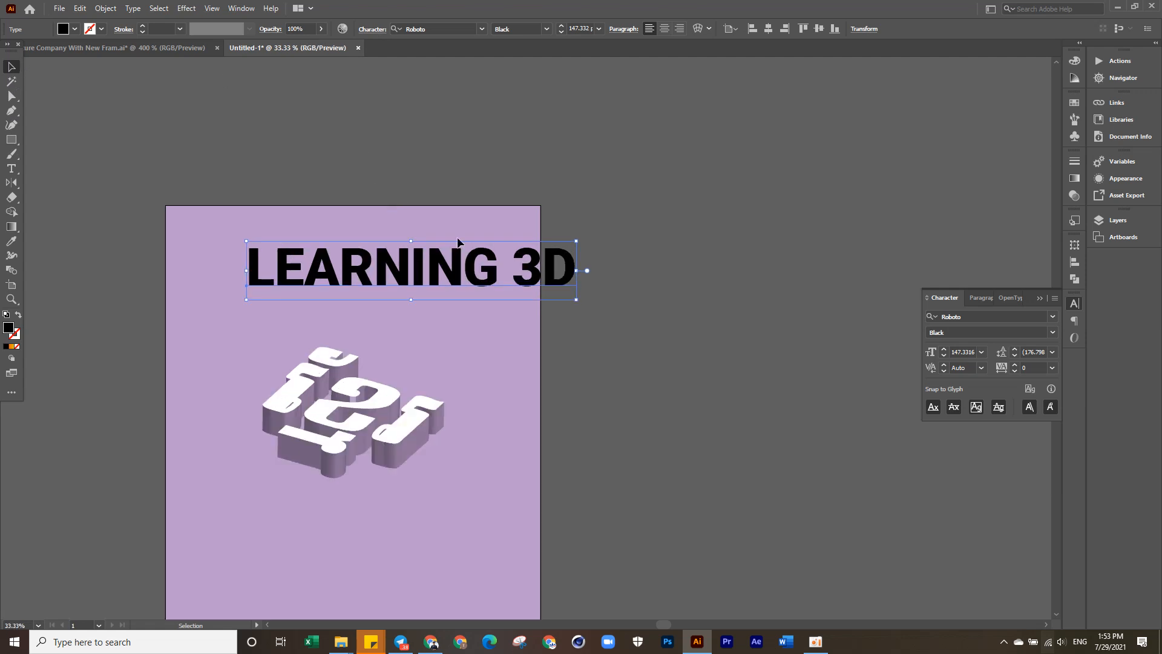
left_click_drag(577, 241, 482, 272)
left_click_drag(389, 291, 405, 299)
left_click_drag(403, 346, 501, 271)
left_click_drag(501, 224, 481, 227)
- Color the LEARNING 3D text white by sampling the white top face of the 3D lettering with the Eyedropper
key("i")
left_click(482, 304)
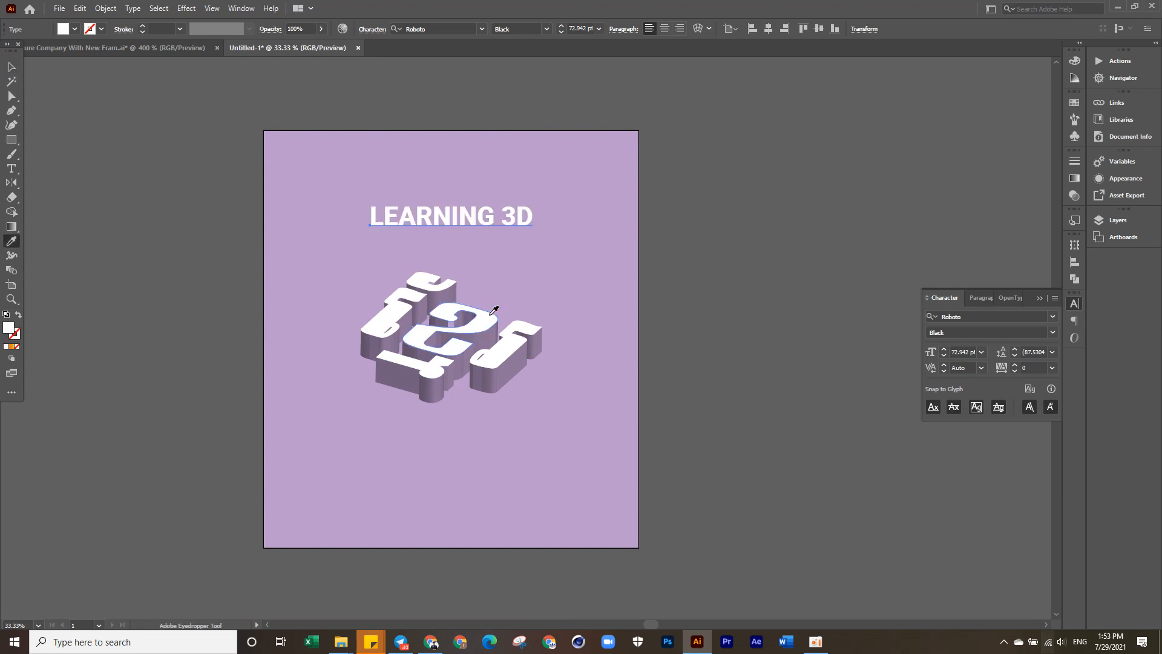
key("v")
left_click(232, 344)
- Scale the LEARNING 3D text down to about 62.5 pt and move it close above the right half of the lettering
left_click_drag(443, 220, 448, 219)
left_click_drag(539, 234, 553, 256)
left_click(214, 10)
left_click(697, 240)
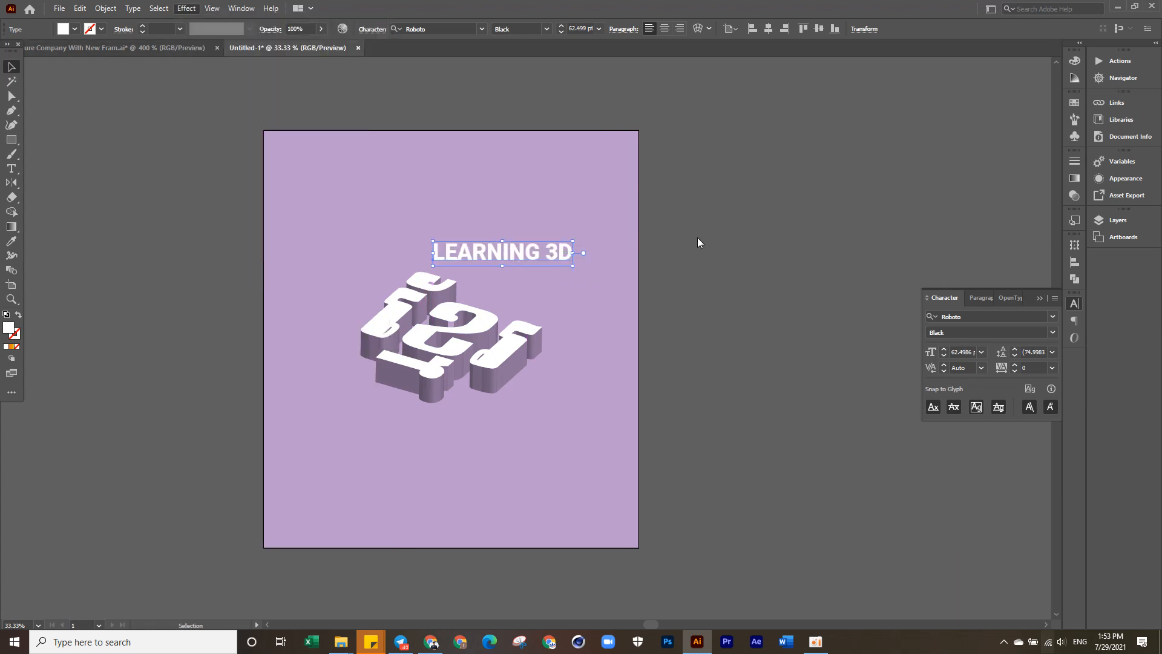
- Start a 3D Extrude & Bevel effect on the LEARNING 3D text with a custom rotation of 57°, 25° and -17°
left_click(507, 261)
left_click(187, 8)
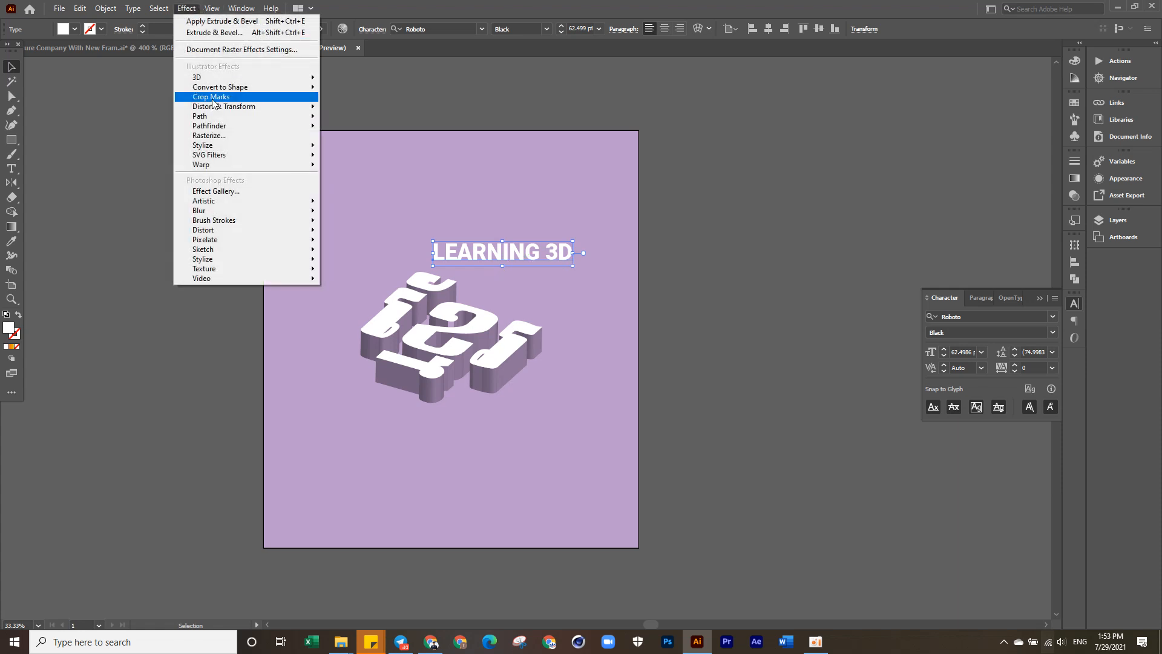
mouse_move(255, 78)
left_click(349, 84)
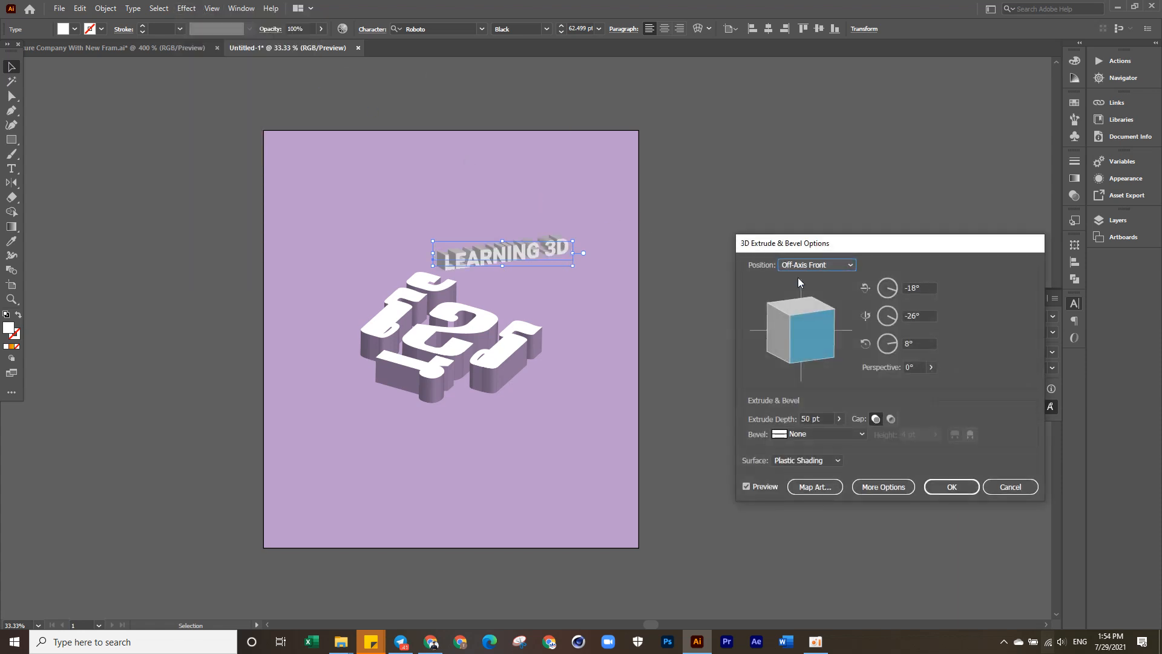
mouse_move(789, 335)
left_mouse_down()
mouse_move(817, 323)
mouse_move(792, 286)
mouse_move(821, 295)
mouse_move(794, 322)
mouse_move(792, 356)
mouse_move(785, 350)
left_mouse_up()
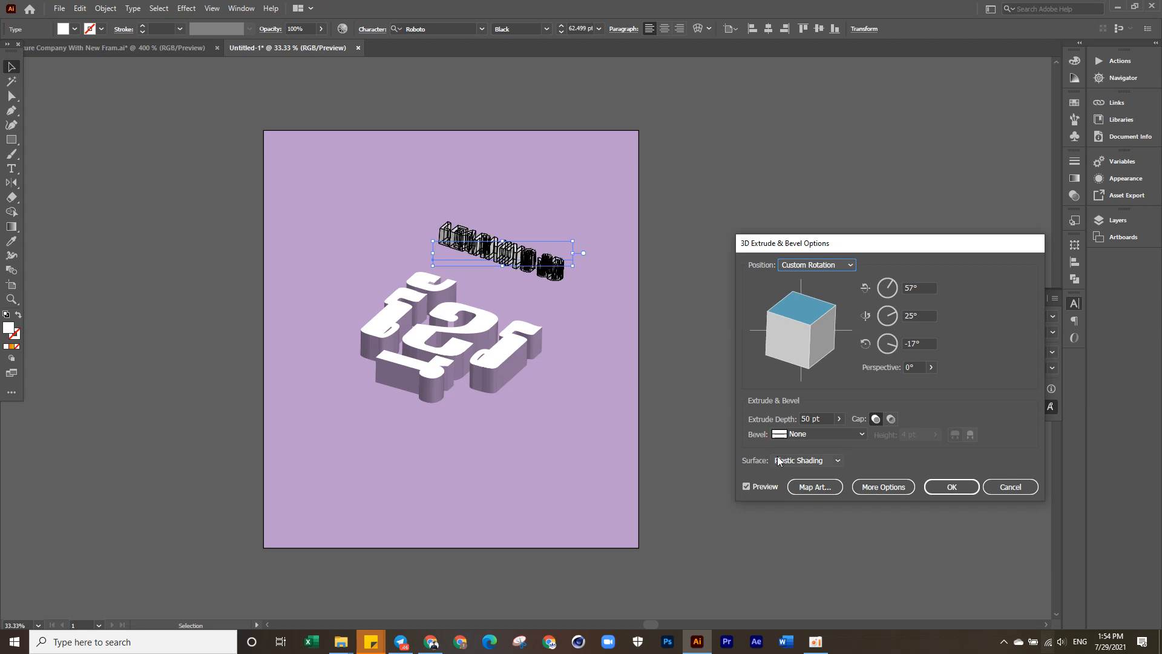
- Set the extrude depth to 0 pt, fine-tune the text's rotation to match the lettering, and apply the effect
double_click(805, 418)
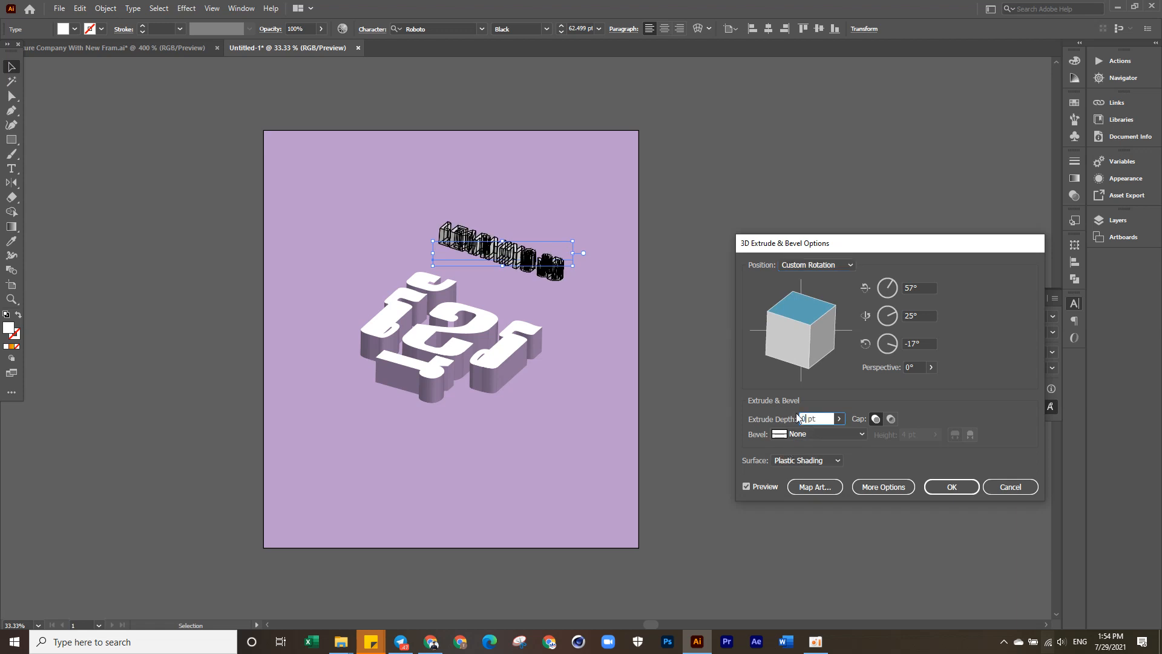
left_click(918, 343)
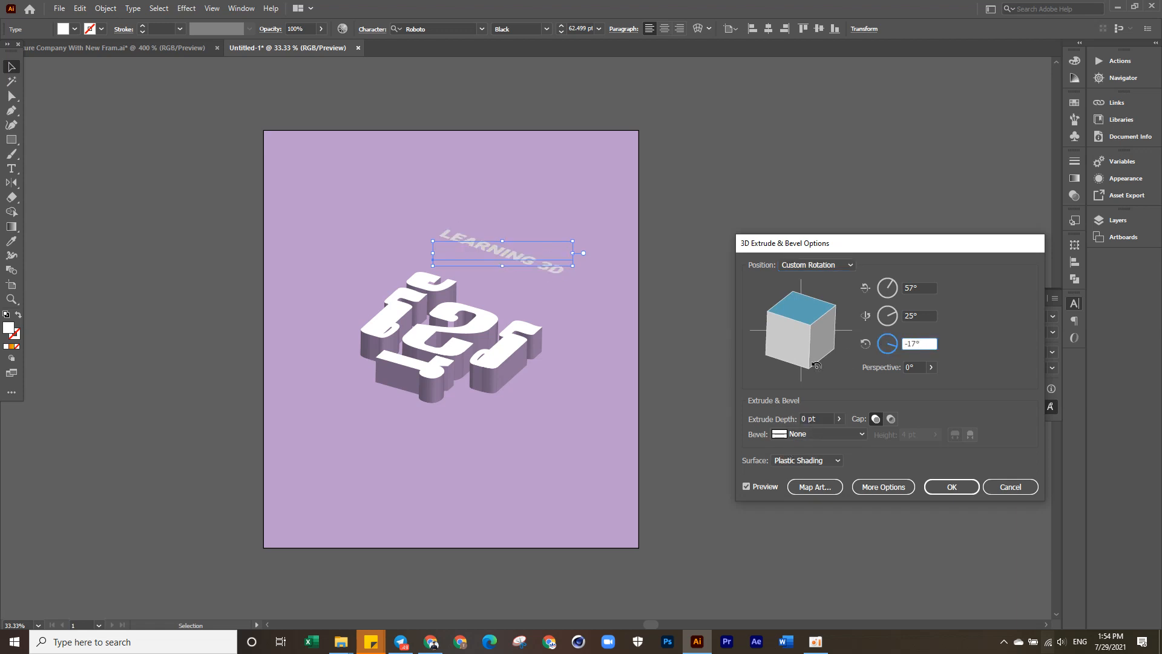
left_click_drag(796, 296, 808, 311)
left_click(948, 486)
- Move the flat LEARNING 3D text along the upper right edge of the 3D lettering
mouse_move(547, 258)
left_mouse_down()
mouse_move(543, 289)
mouse_move(549, 270)
left_mouse_up()
left_click(549, 308)
left_click(525, 273)
left_click(75, 28)
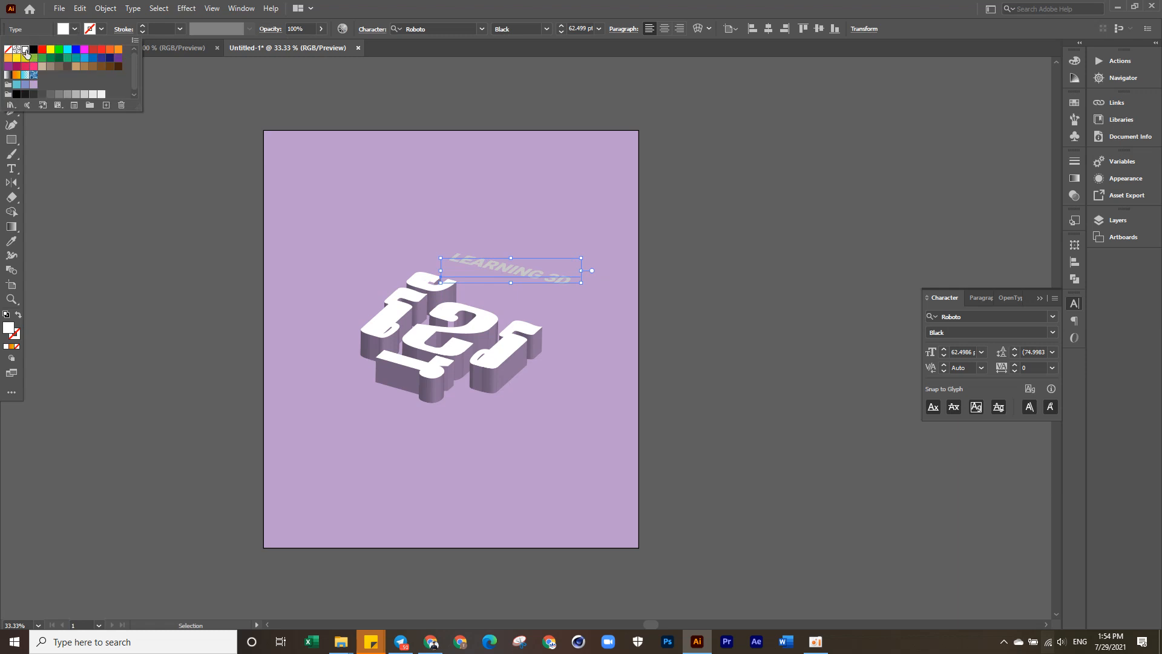
left_click(138, 258)
left_click(139, 260)
left_click_drag(535, 272, 542, 282)
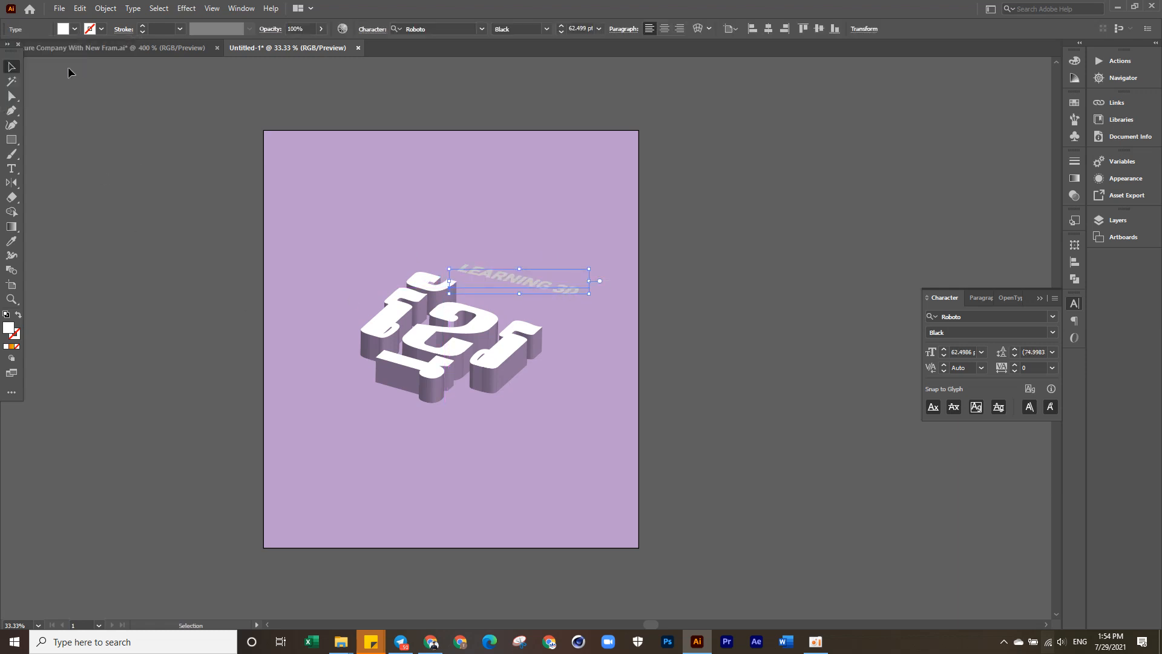
- Try a red fill on the LEARNING 3D text, settle on dark brown, and deselect it
left_click(75, 29)
left_click(43, 50)
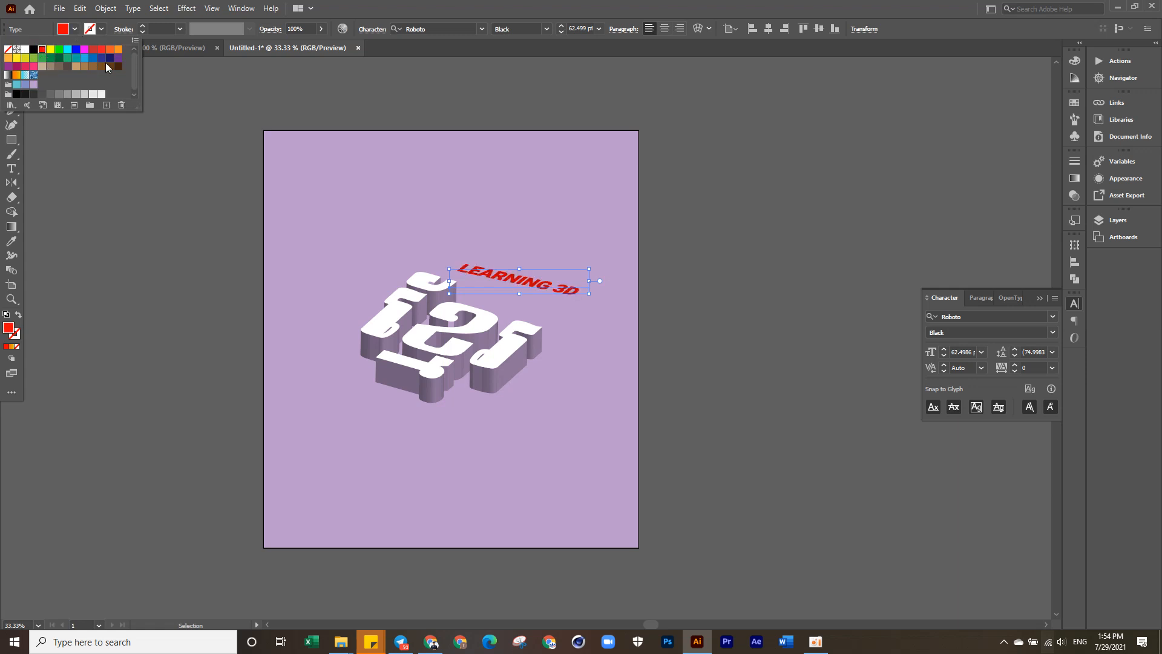
left_click(159, 302)
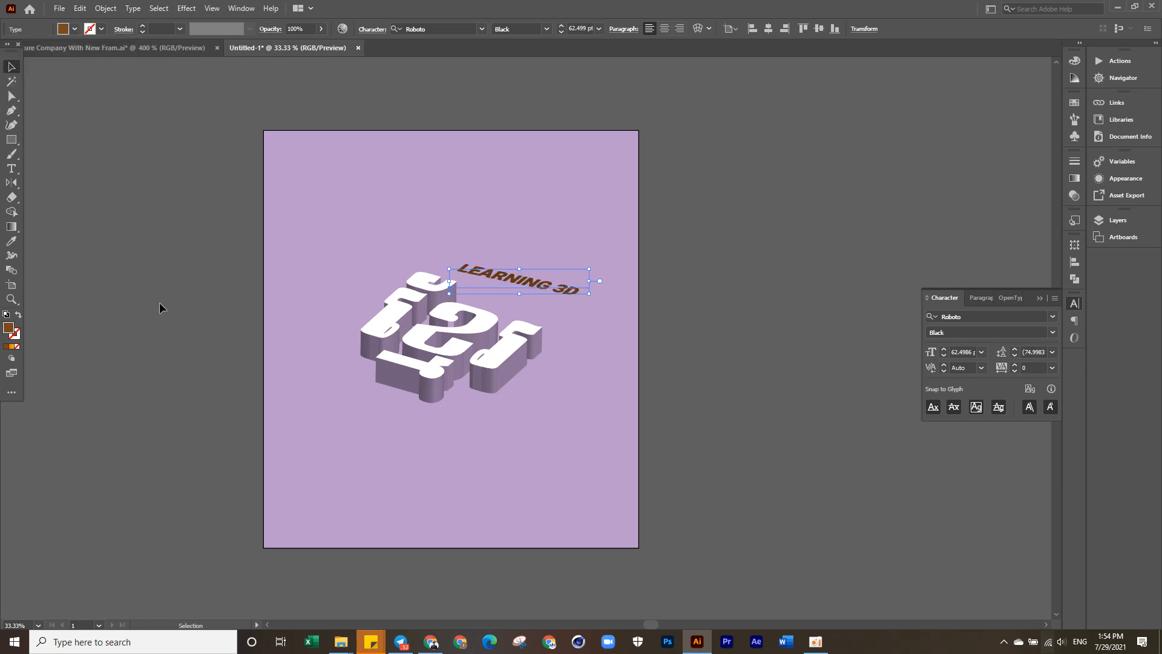
left_click(326, 336)
- Duplicate the LEARNING 3D text below the lettering and replace the copy's text with the Khmer word "ខ្មែរ"
left_click_drag(524, 289, 412, 437)
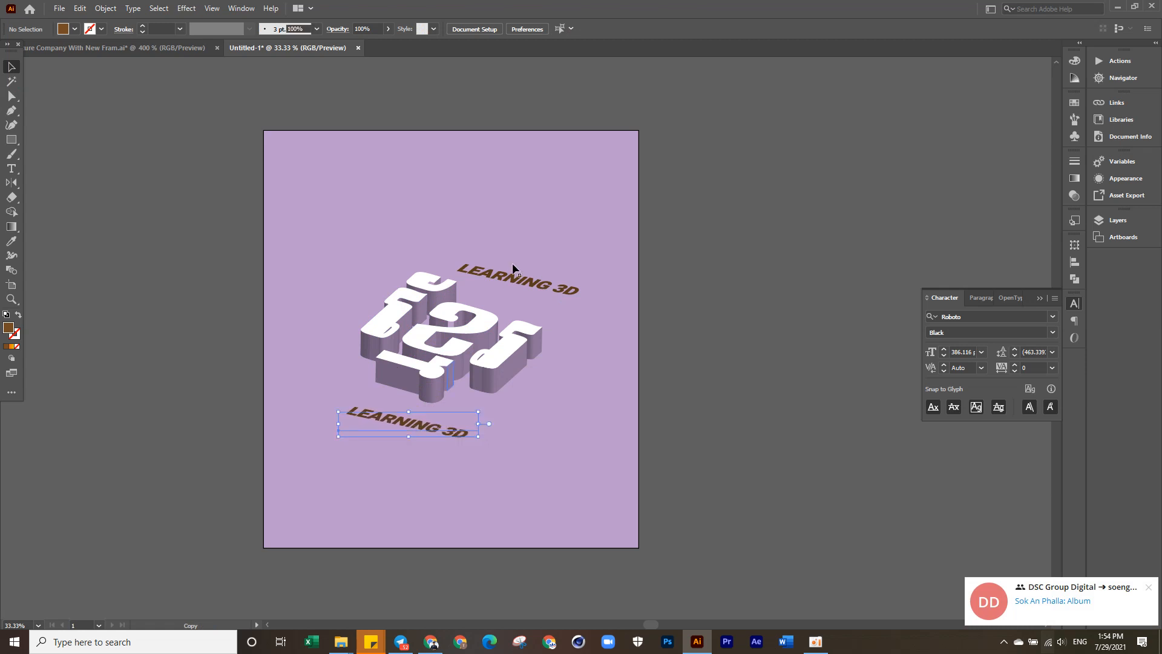
double_click(514, 278)
key("ctrl+a")
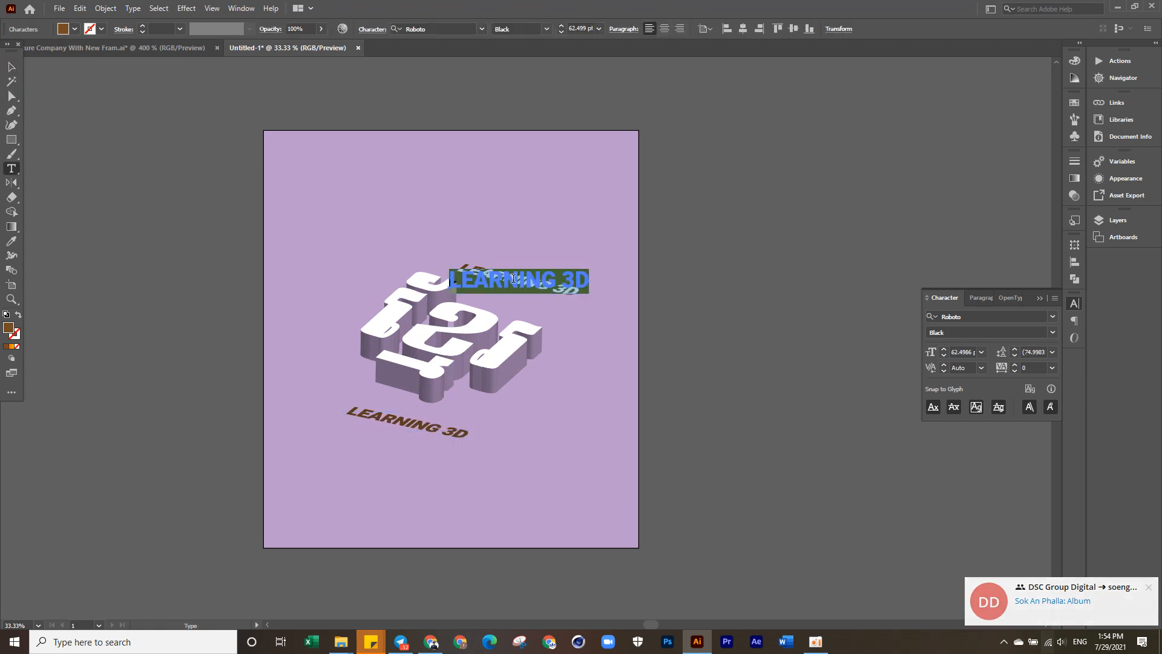
left_click(371, 415)
key("ctrl+a")
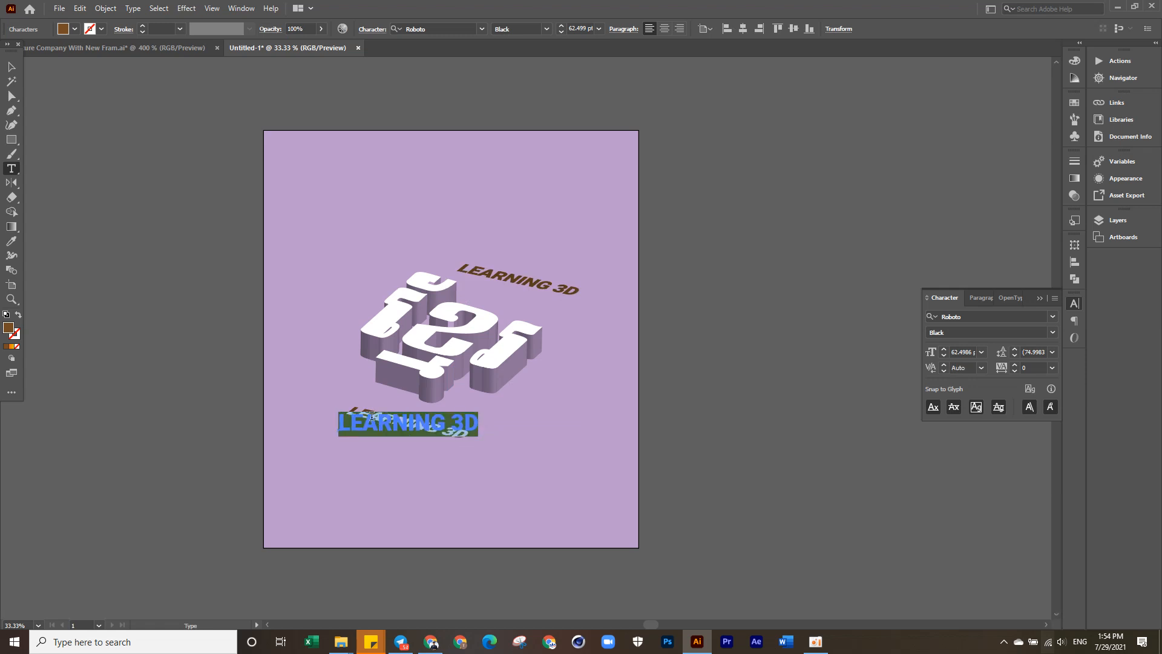
key("alt+shift")
type("បង")
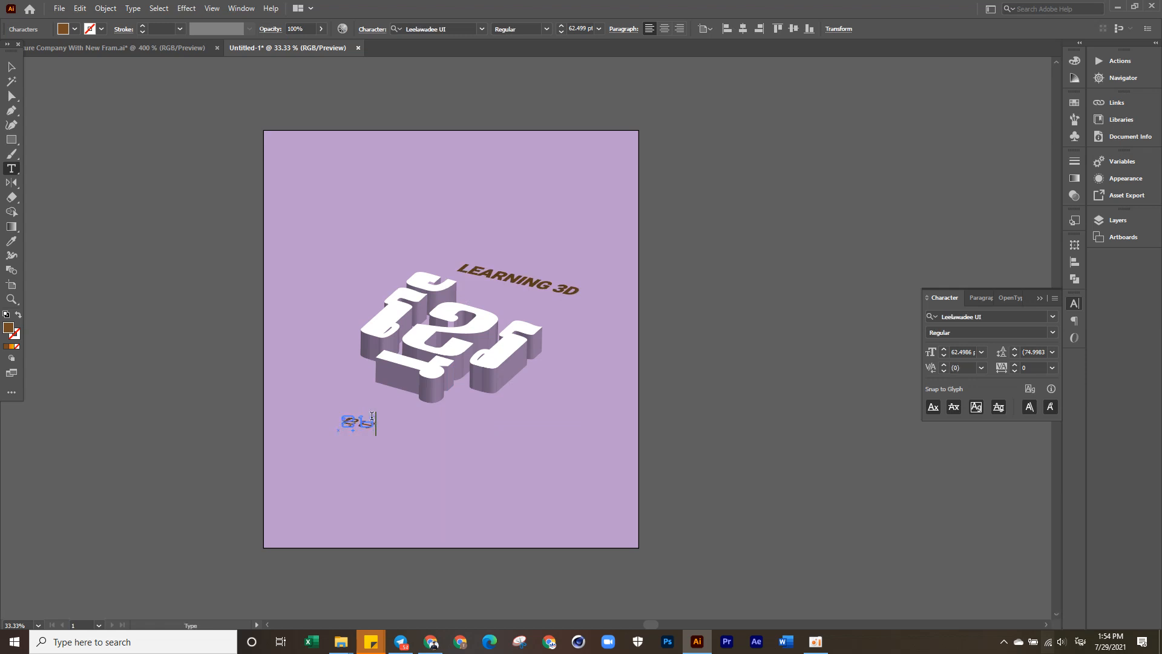
type("ា")
- Change the font of the Khmer word below the lettering to Bokor
key("ctrl+a")
left_click(475, 29)
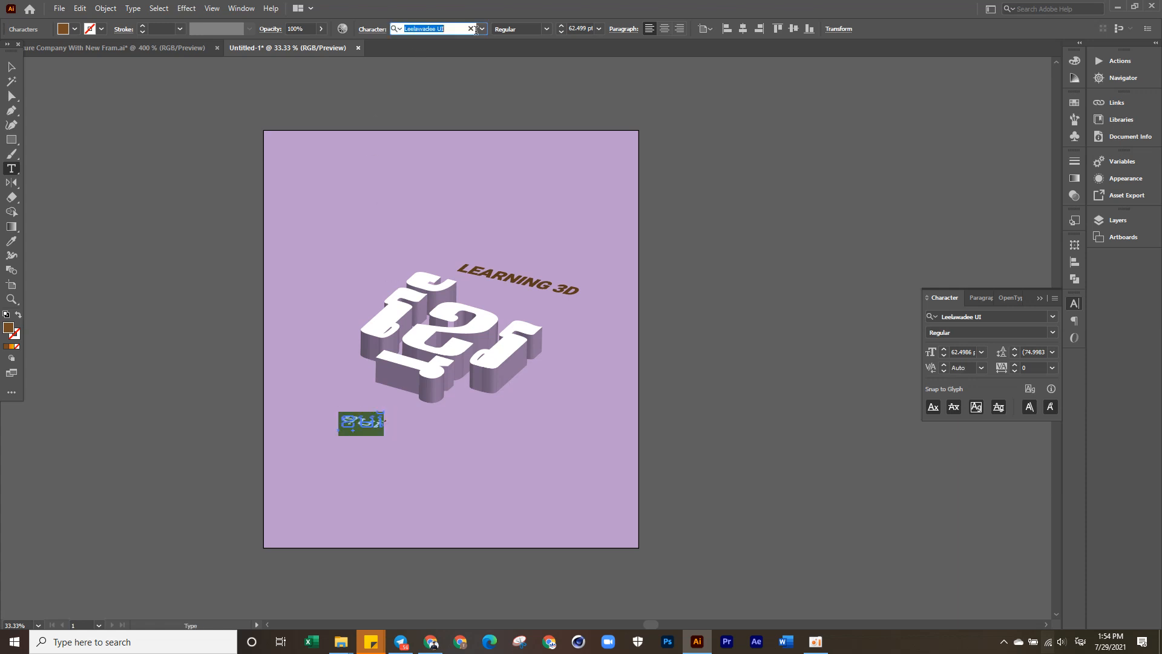
left_click(481, 29)
scroll(590, 313, "up", 10)
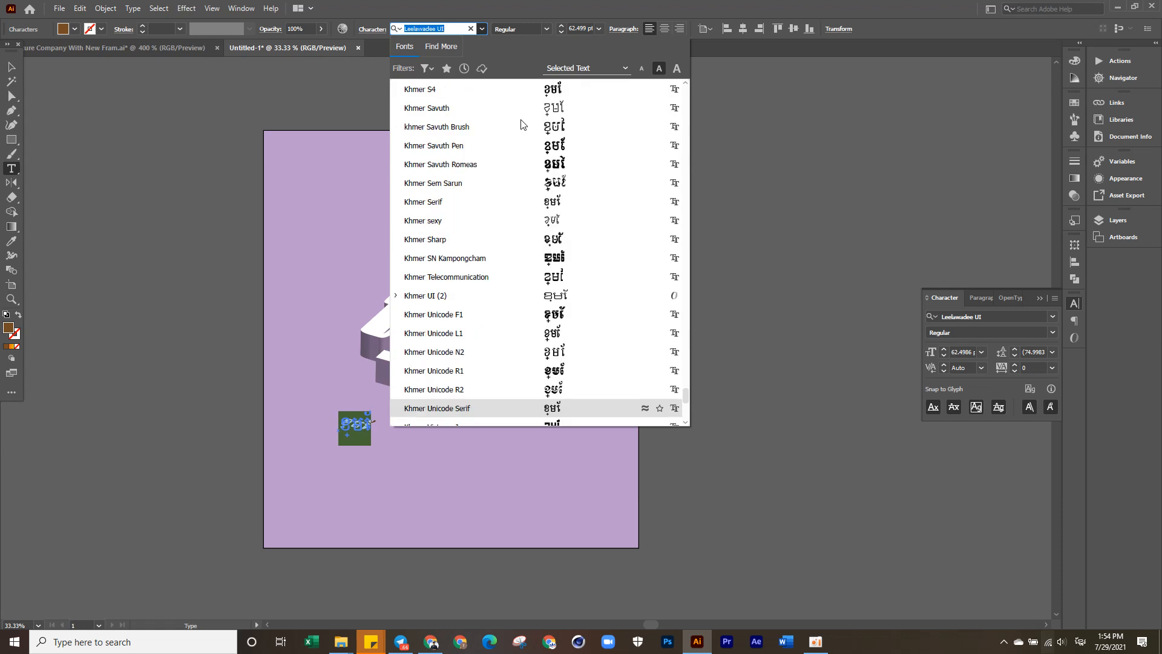
left_click_drag(685, 396, 687, 72)
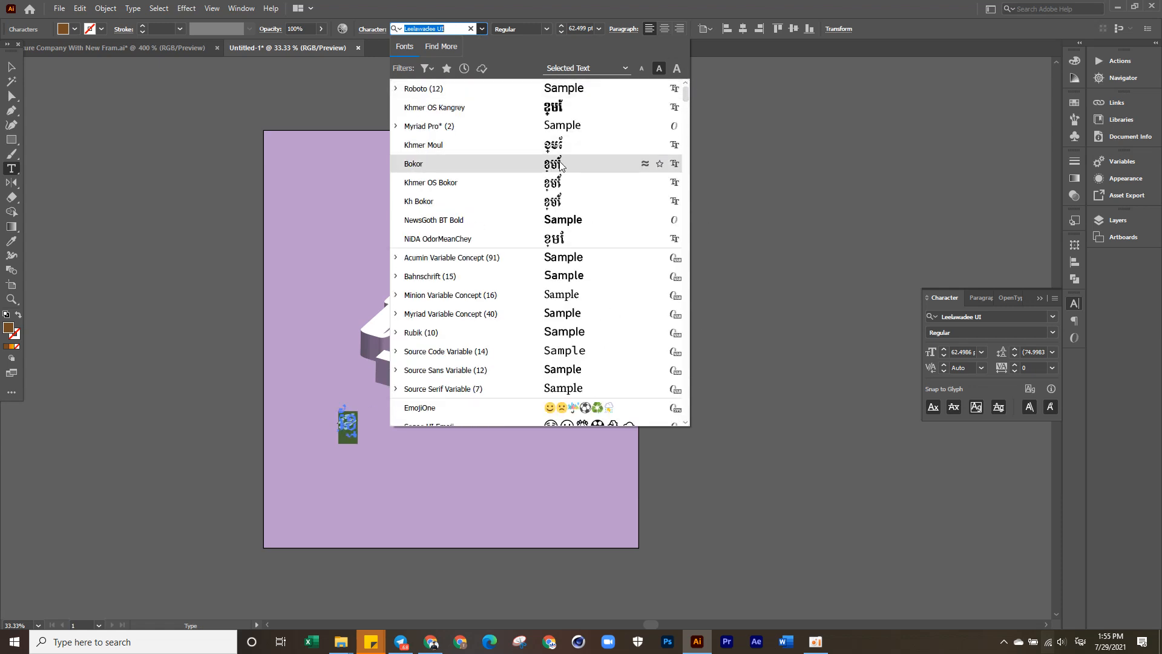
left_click(561, 164)
- Add "FREE" after the Khmer word and "@" in front of it, and finish editing the text
key("Right")
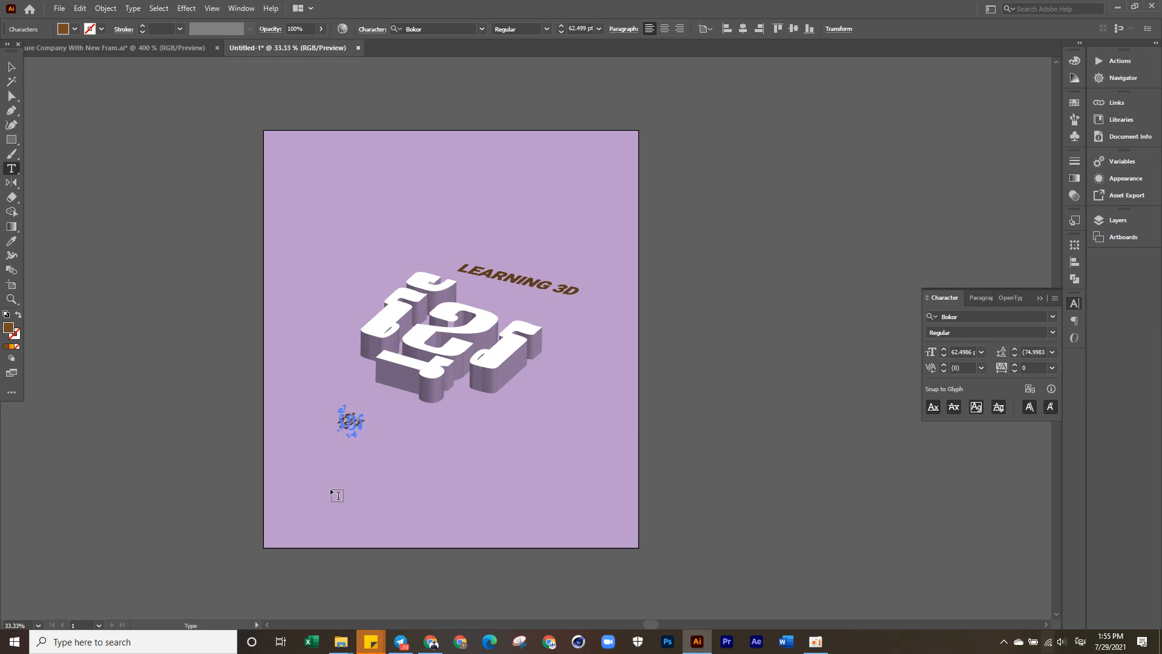
key("alt+shift")
type("FREE")
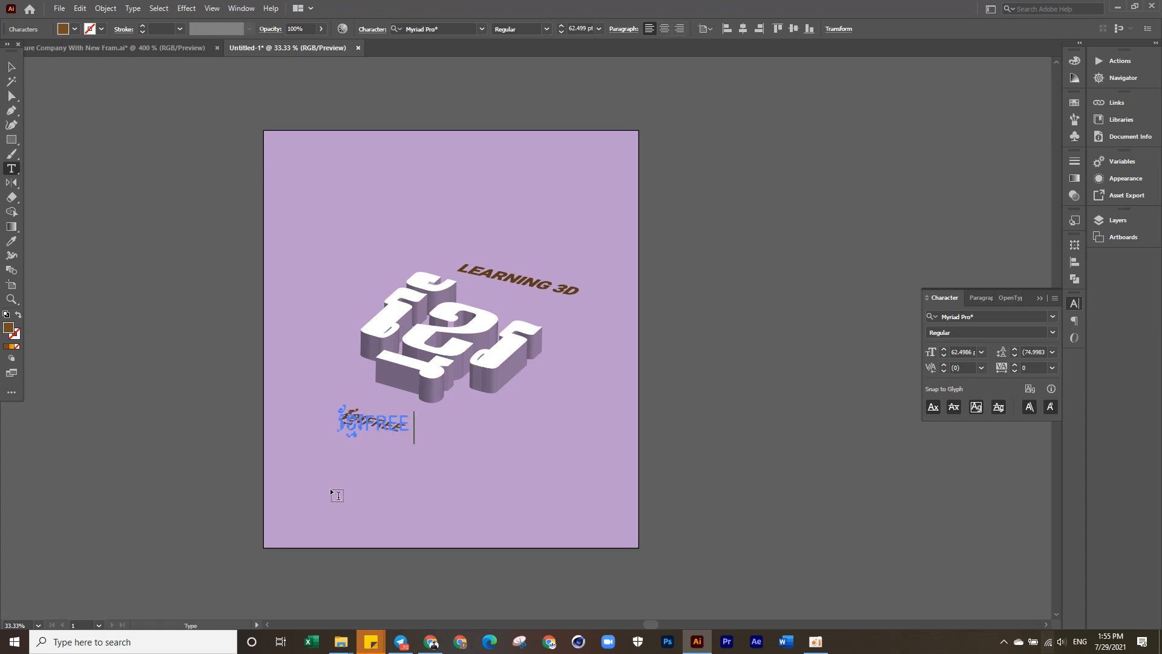
key("Left")
key("Left")
key("Left")
key("Home")
type("@")
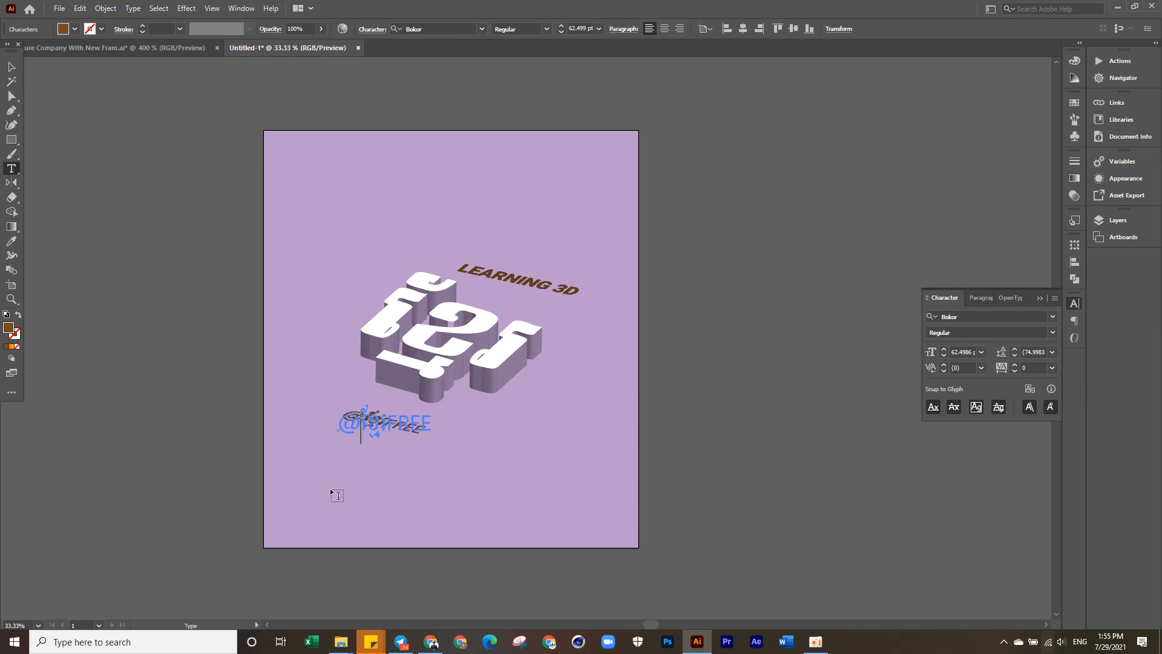
left_click(11, 66)
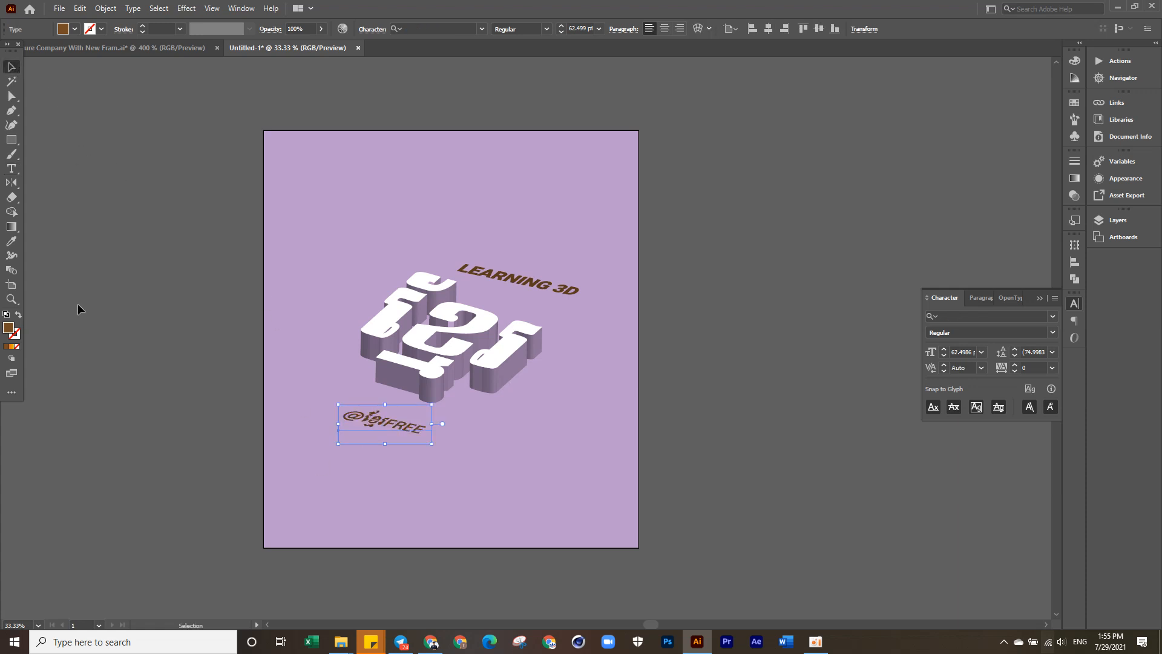
- Nudge the @ text up and the LEARNING 3D text left, bringing both closer to the 3D lettering
left_click(407, 440)
left_click_drag(406, 440, 404, 423)
left_click_drag(553, 285, 568, 291)
left_click(714, 345)
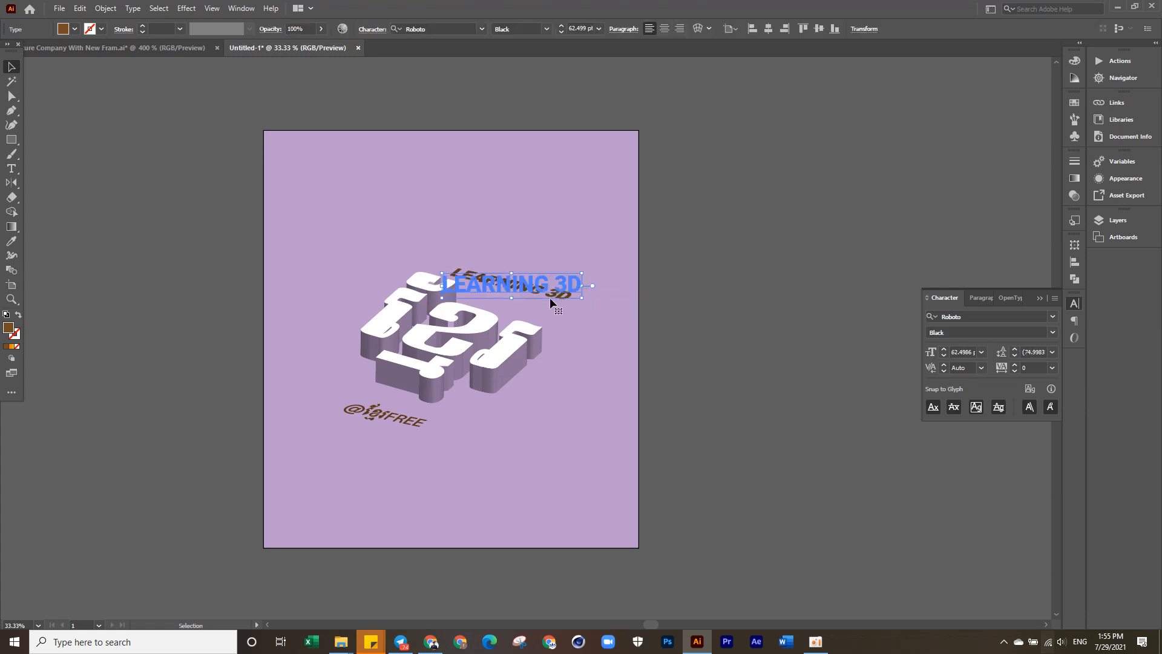
- Try a black fill on the LEARNING 3D text and undo it
left_click(74, 29)
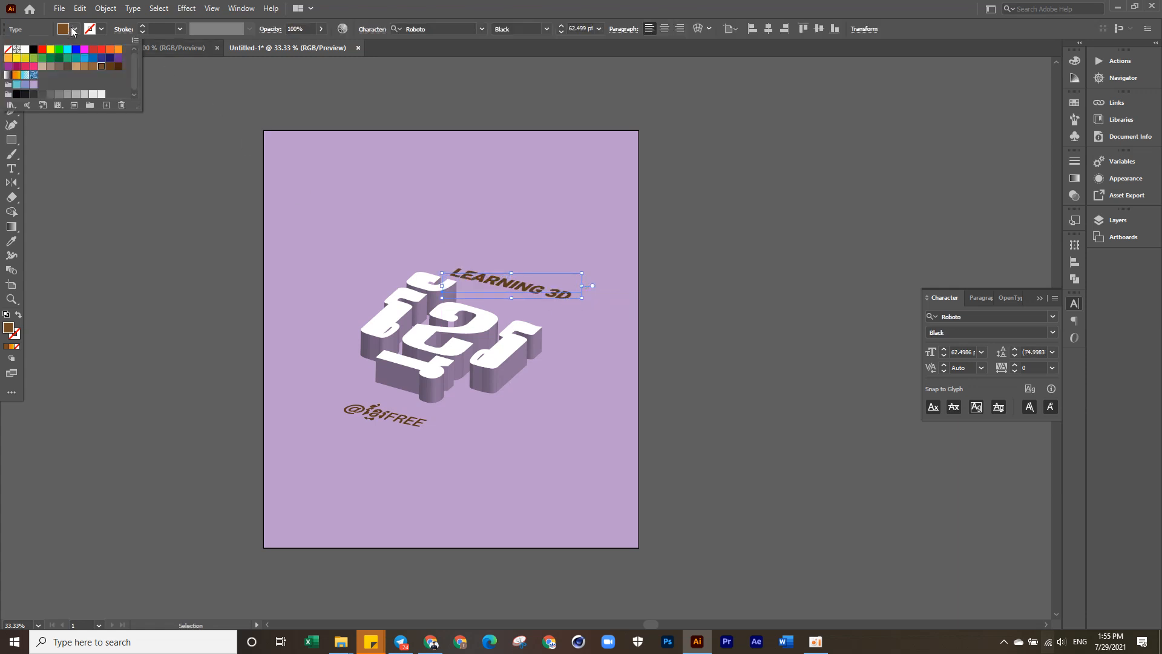
left_click(34, 49)
left_click(126, 339)
left_click(127, 339)
key("ctrl+z")
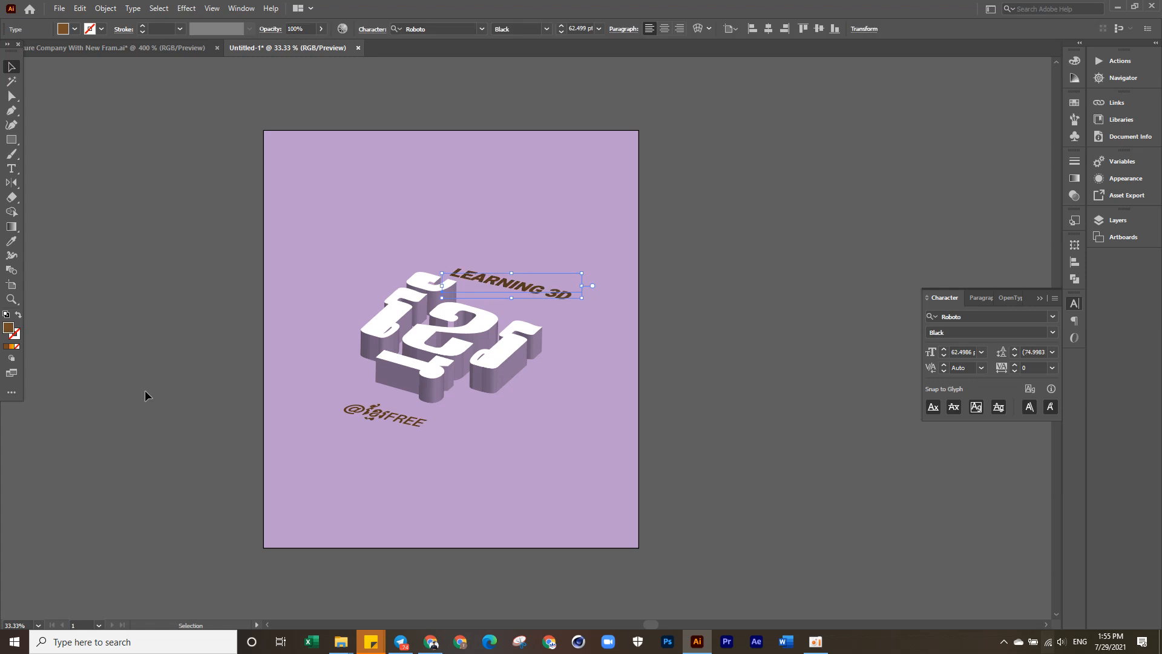
- Color the LEARNING 3D text with the muted purple sampled from the lettering's extruded side using the Eyedropper
key("o")
key("i")
left_click(522, 362)
key("v")
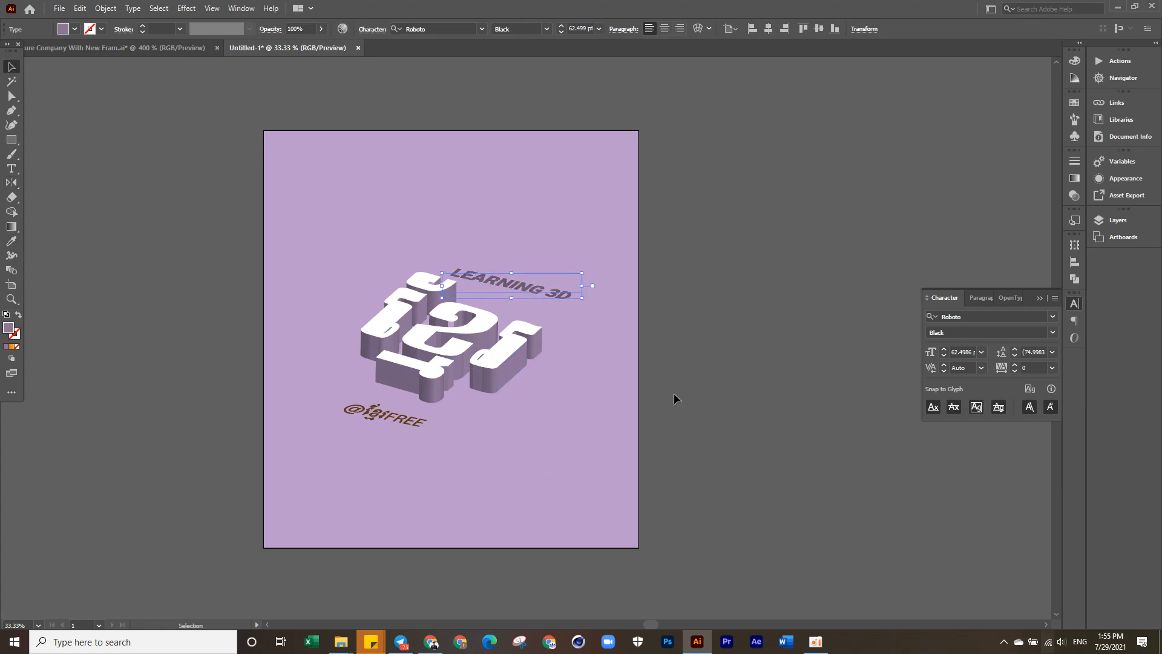
- Give the @ text below the lettering the same side-face purple with the Eyedropper and shift it slightly left
left_click(468, 456)
left_click(412, 427)
key("i")
left_click(514, 367)
key("v")
left_click(506, 440)
left_click_drag(440, 417, 423, 420)
left_click(369, 484)
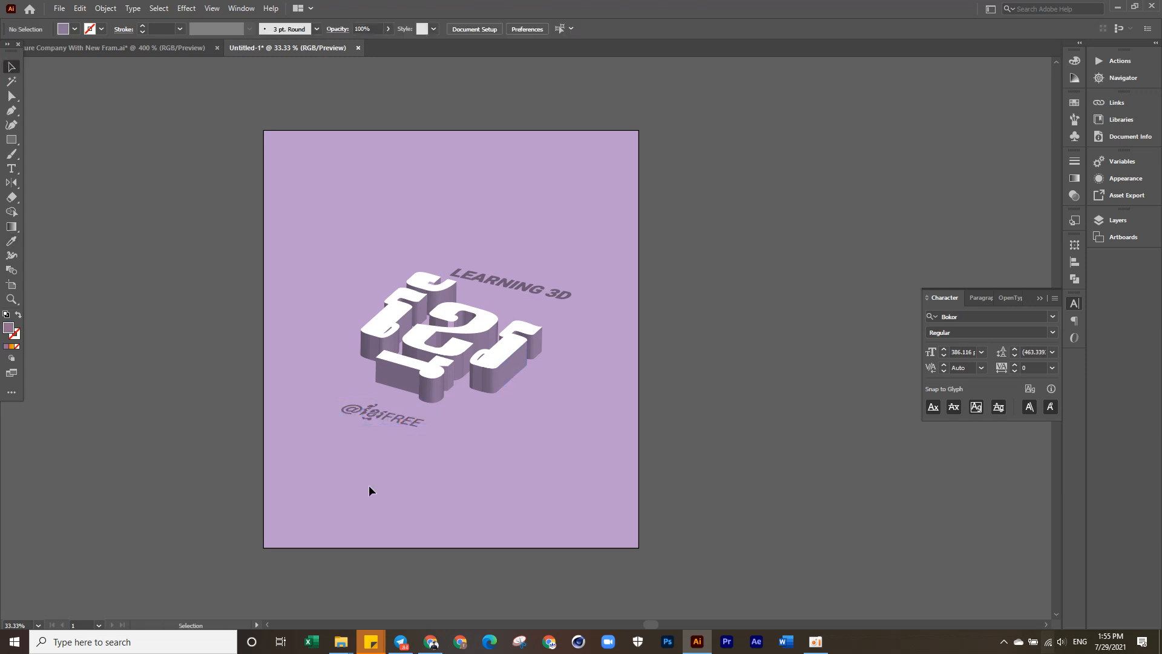
- Draw a 24 mm square in the artboard's upper-left area and fill it with the background purple using the Eyedropper
left_click(10, 139)
left_click_drag(295, 218, 320, 241)
key("v")
key("i")
left_click(363, 184)
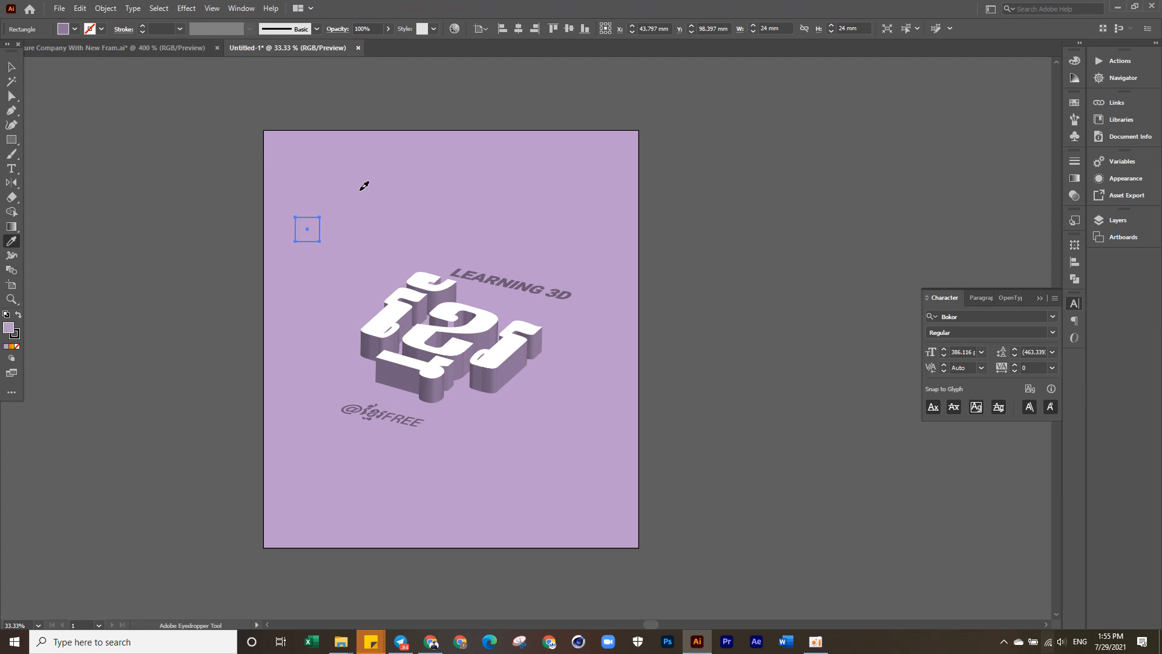
- Apply 3D Extrude & Bevel to the square with rotation 64°, 29°, -13° and a 50 pt extrude depth
left_click(187, 8)
mouse_move(291, 76)
left_click(346, 80)
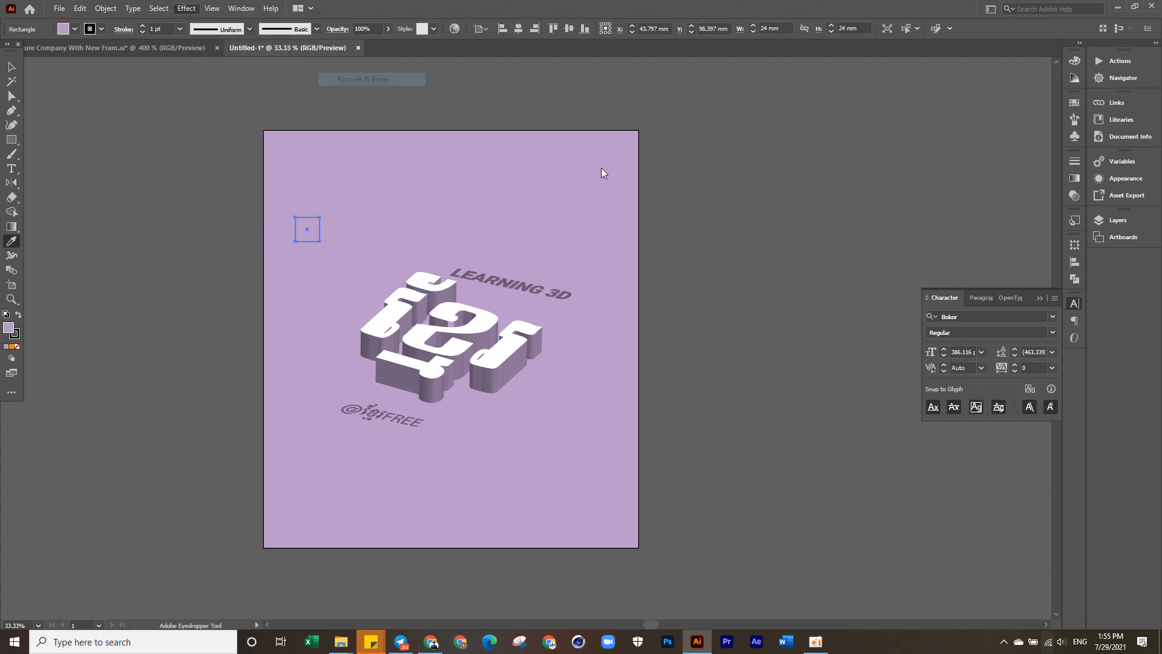
mouse_move(796, 326)
left_mouse_down()
mouse_move(791, 303)
mouse_move(830, 331)
mouse_move(805, 321)
mouse_move(778, 340)
mouse_move(774, 331)
mouse_move(791, 337)
left_mouse_up()
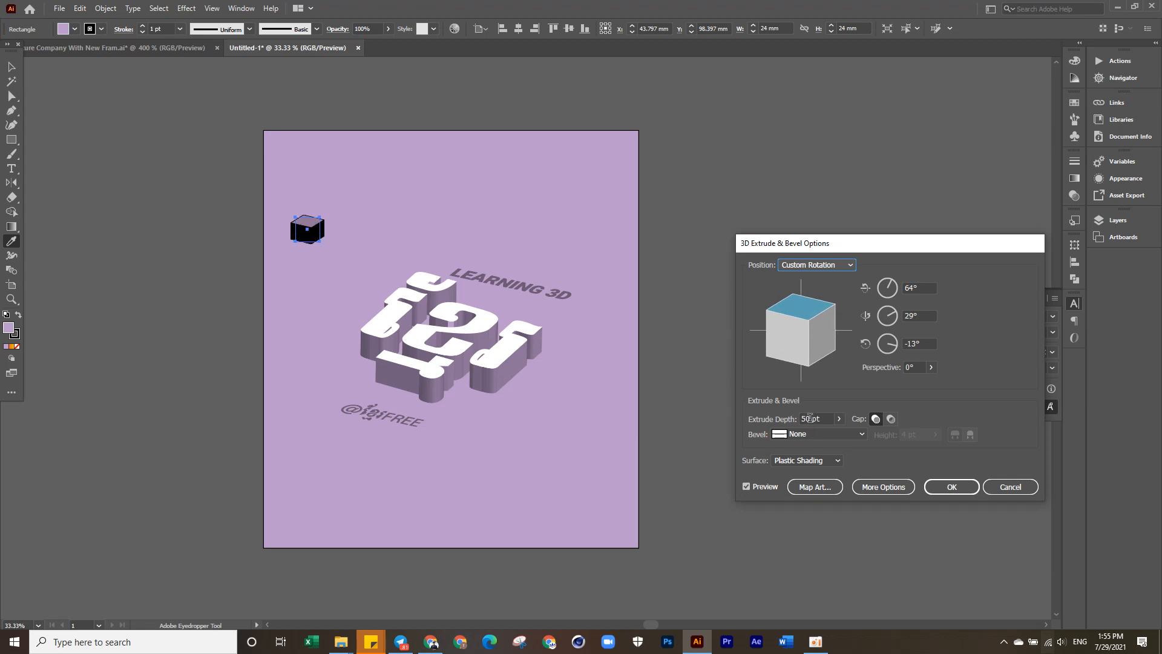
left_click(953, 487)
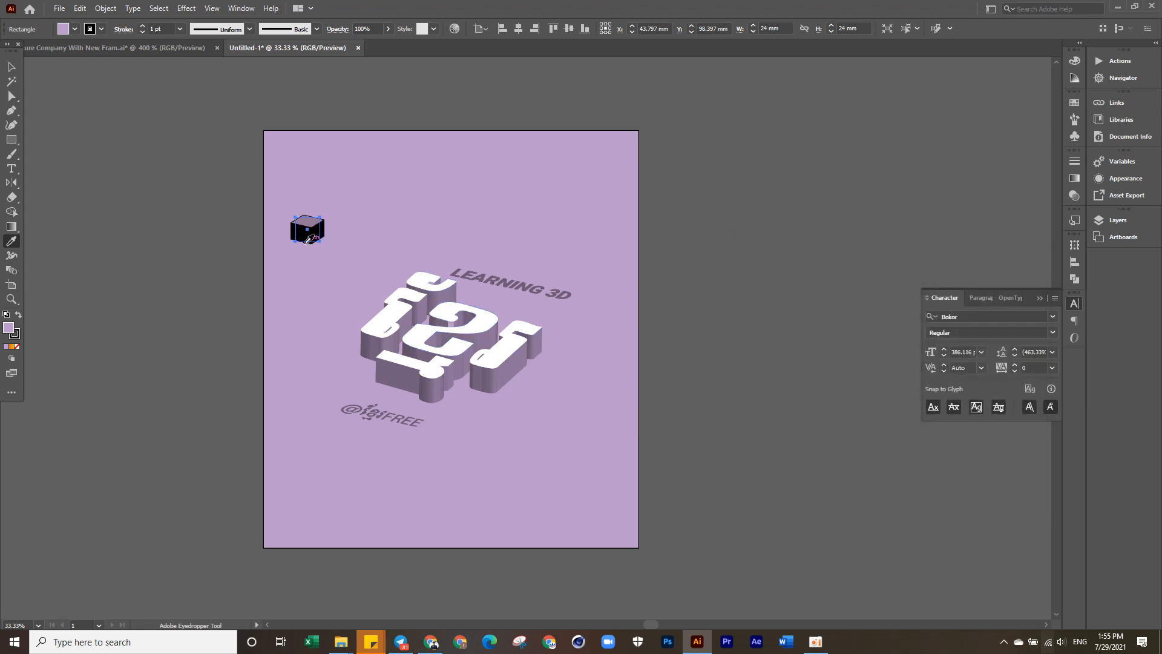
- Remove the cube's black outline by setting its stroke to 0 pt
left_click(11, 66)
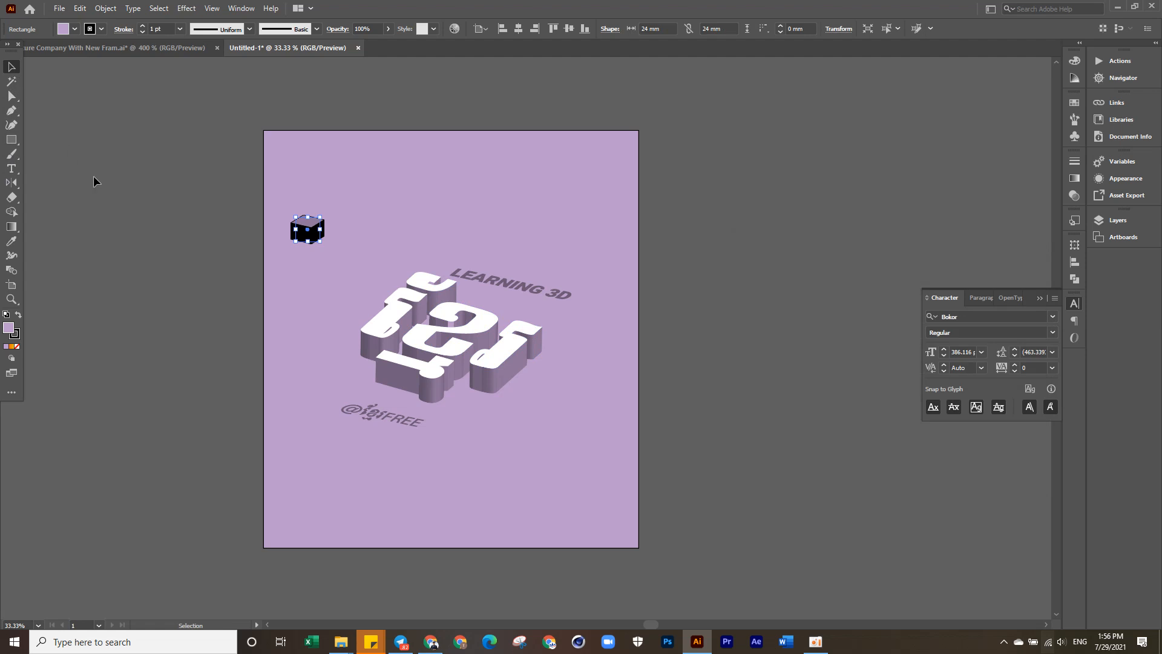
left_click(140, 31)
left_click(185, 261)
- Scatter copies of the cube around the 3D lettering and stretch one into a long bar above the LEARNING 3D text
left_click_drag(301, 238, 322, 484)
left_click(299, 337)
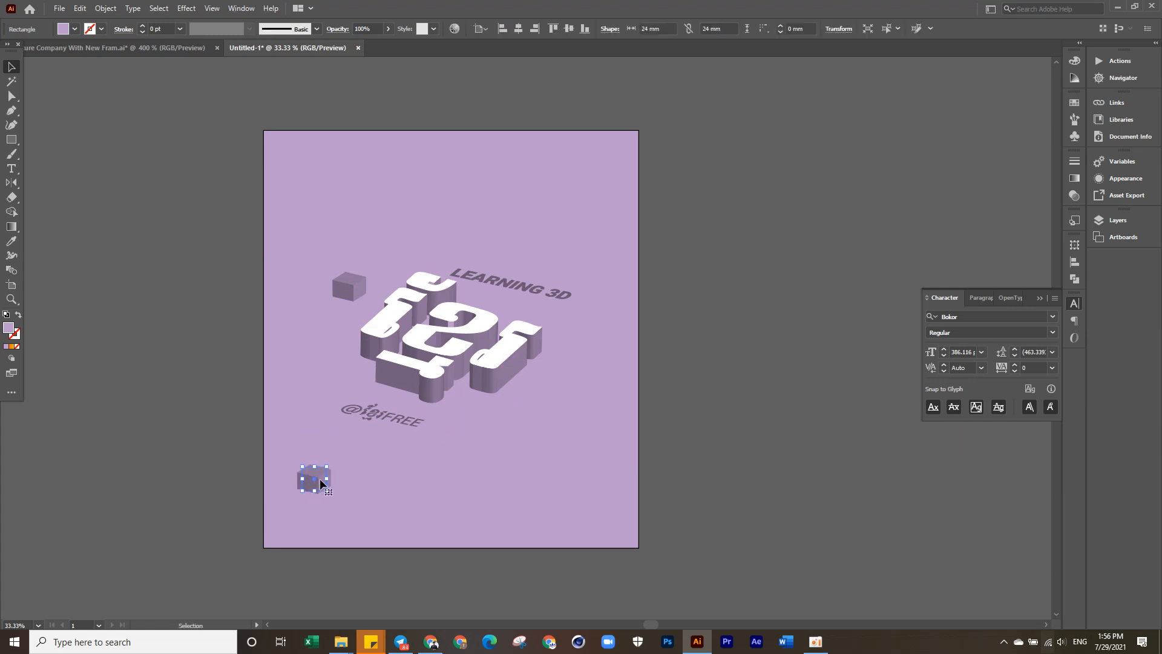
scroll(323, 518, "up", 1)
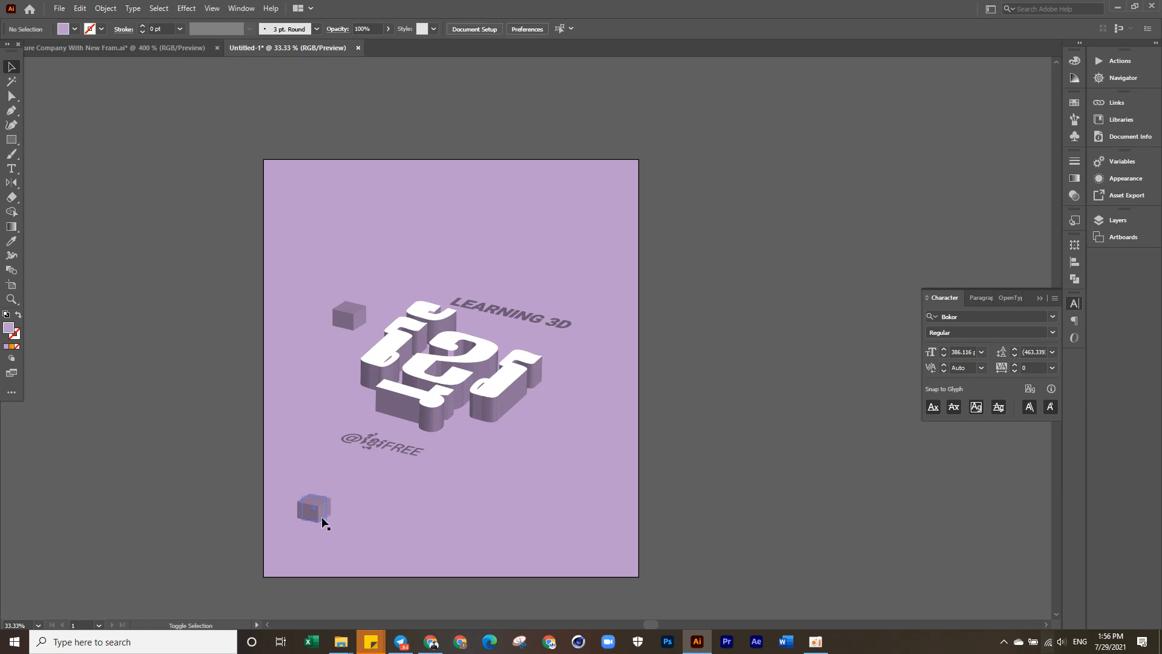
key("ctrl+shift+a")
left_click_drag(305, 511, 564, 360)
left_click(669, 394)
key("ctrl+z")
left_click_drag(346, 327, 533, 175)
- Try an oversized copy of the bar across the artboard's lower right and delete it
left_click_drag(554, 240, 524, 491)
left_click(695, 330)
left_click_drag(544, 436, 568, 405)
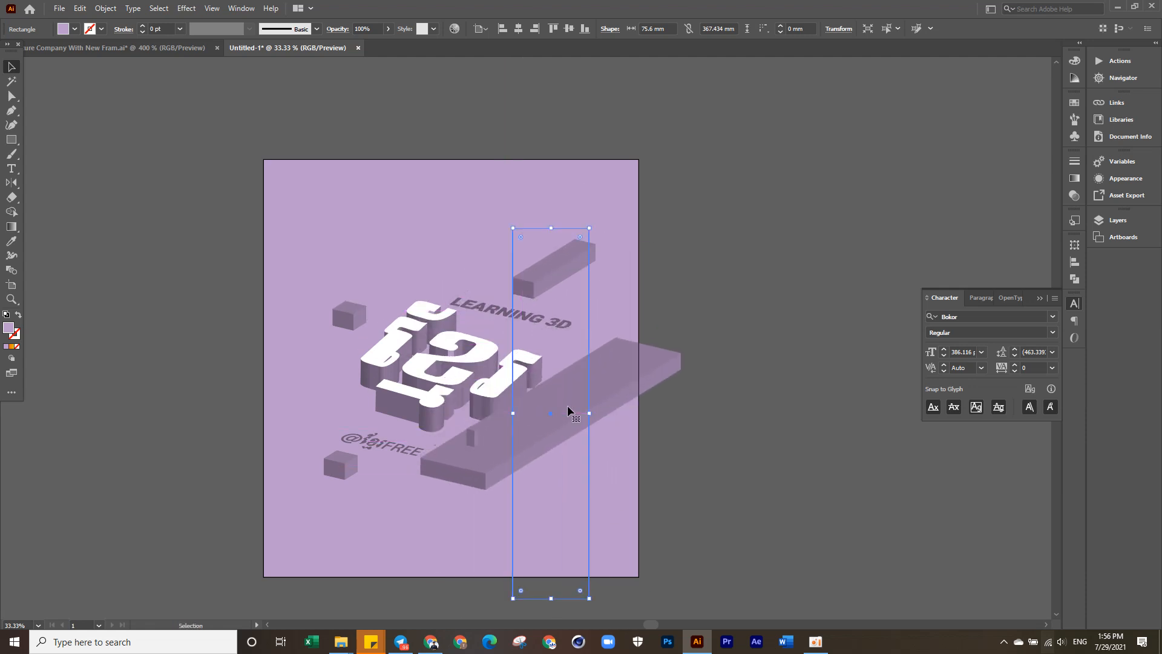
key("Delete")
- Apply a Gaussian Blur with a radius of 1.619 pixels to the long bar above the LEARNING 3D text
mouse_move(557, 261)
left_mouse_down()
mouse_move(423, 315)
mouse_move(363, 324)
mouse_move(304, 198)
mouse_move(554, 261)
left_mouse_up()
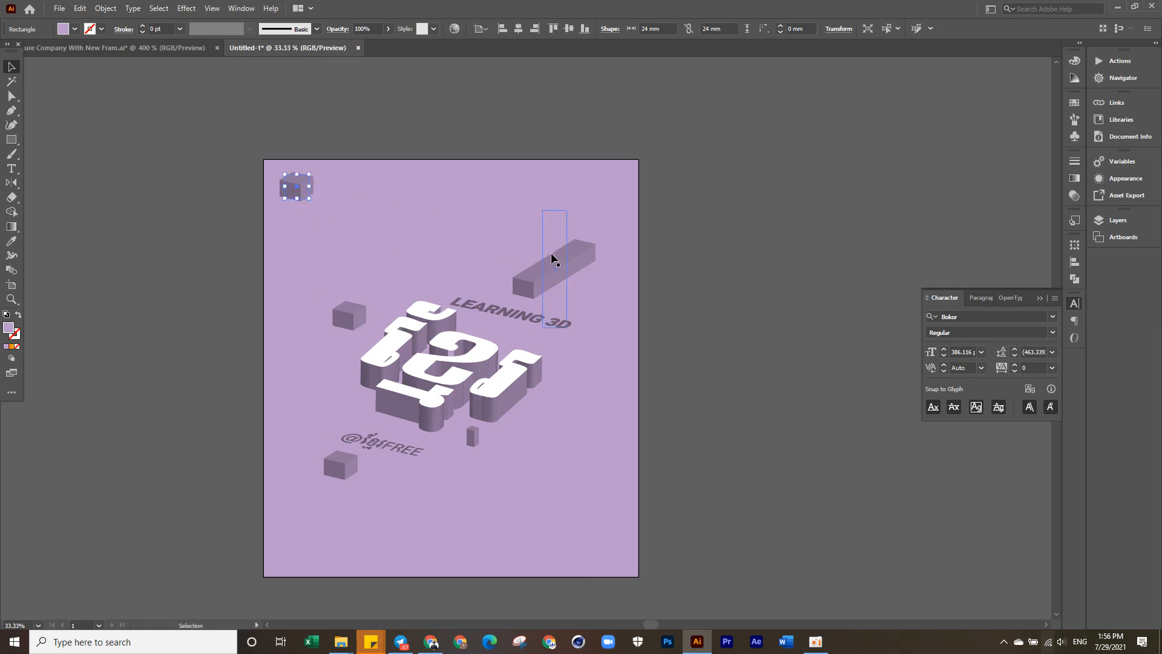
left_click(186, 7)
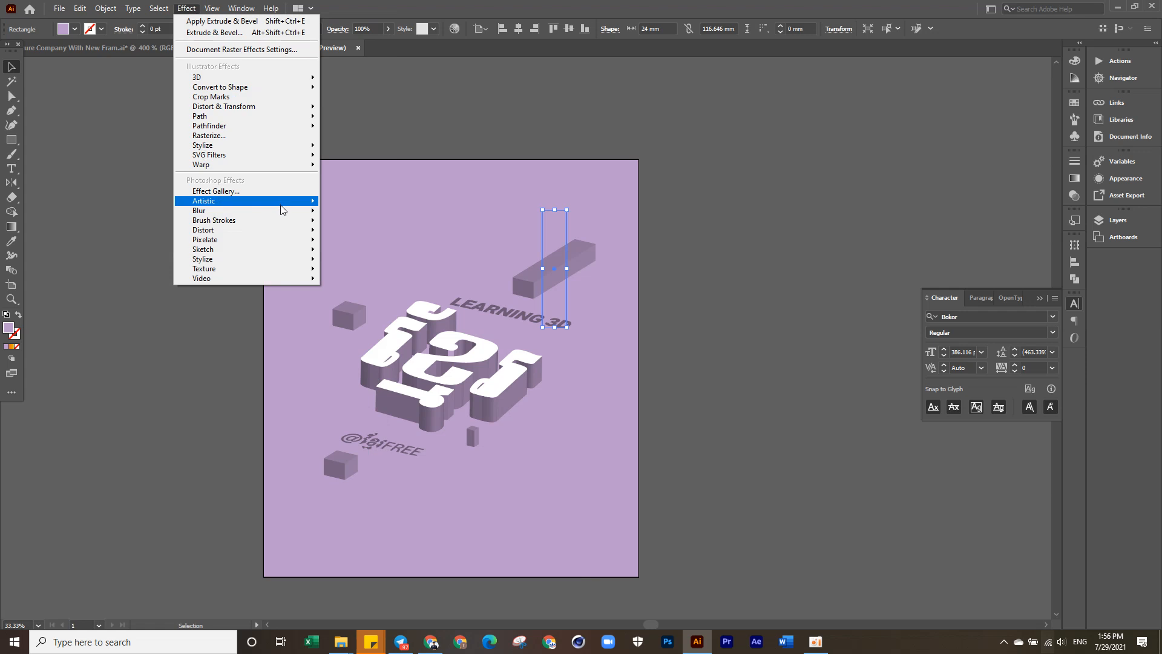
mouse_move(200, 210)
left_click(350, 216)
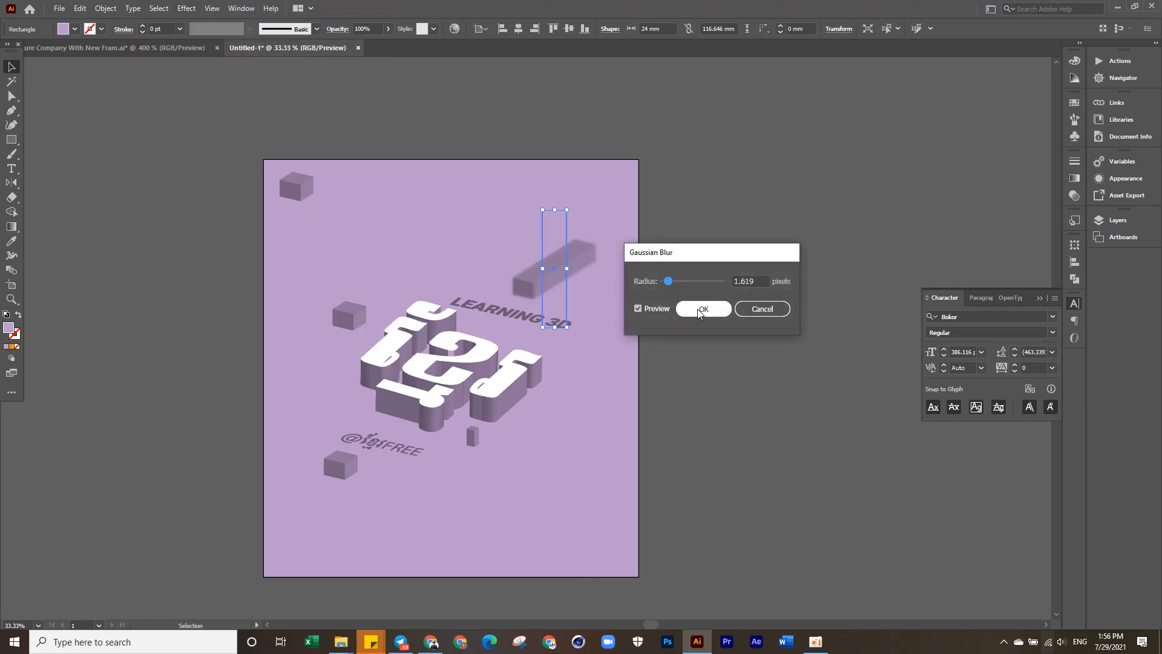
left_click(703, 308)
left_click(712, 365)
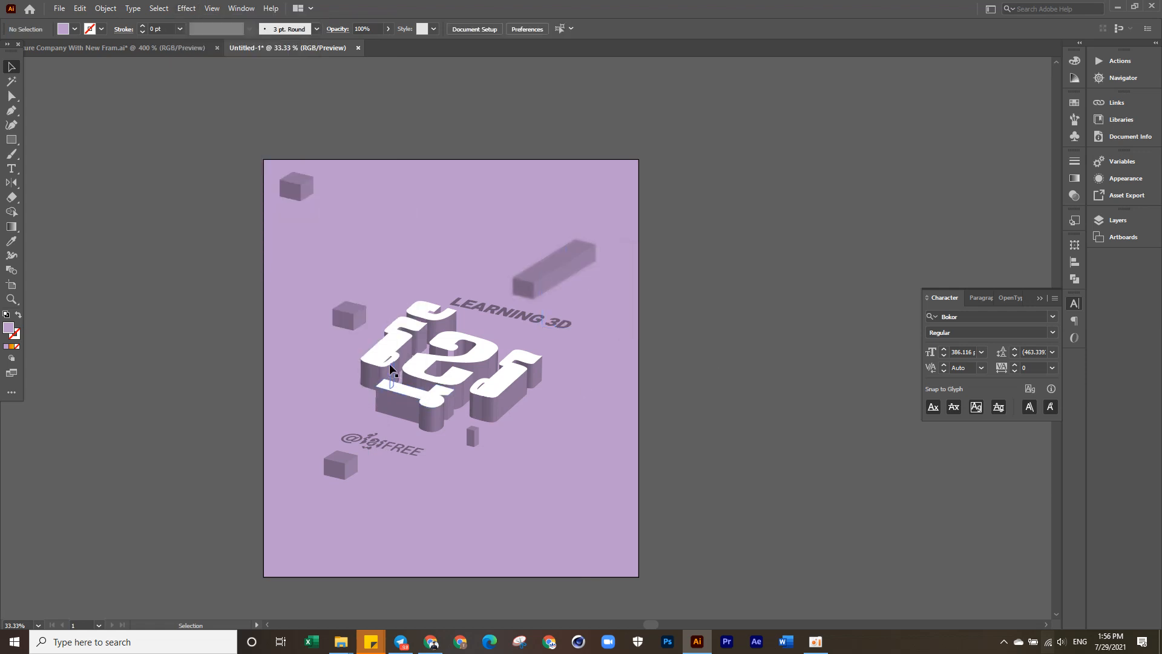
- Apply a slight Gaussian Blur to the cube beside the lettering's left edge
left_click(354, 325)
left_click(184, 8)
mouse_move(200, 209)
left_click(351, 212)
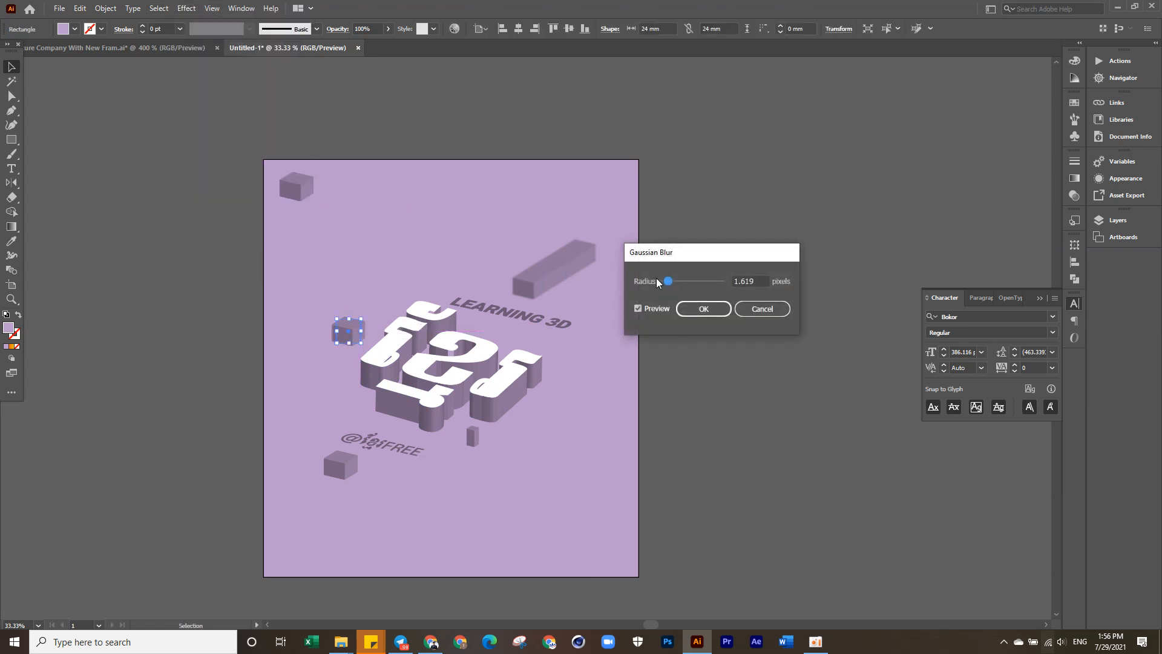
left_click_drag(668, 284, 667, 281)
left_click(696, 309)
left_click(709, 392)
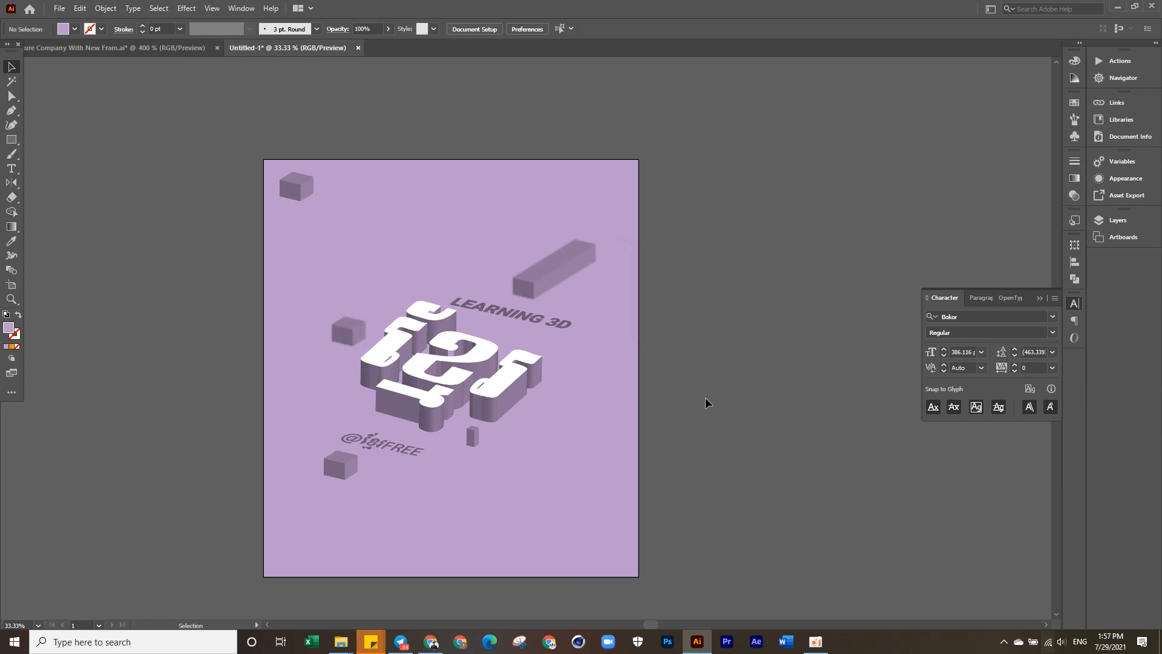
- Nudge the three cubes, the small block and the @ text slightly to refine their spacing around the lettering
left_click_drag(352, 473, 352, 480)
left_click(330, 511)
left_click_drag(299, 187, 292, 187)
left_click(163, 431)
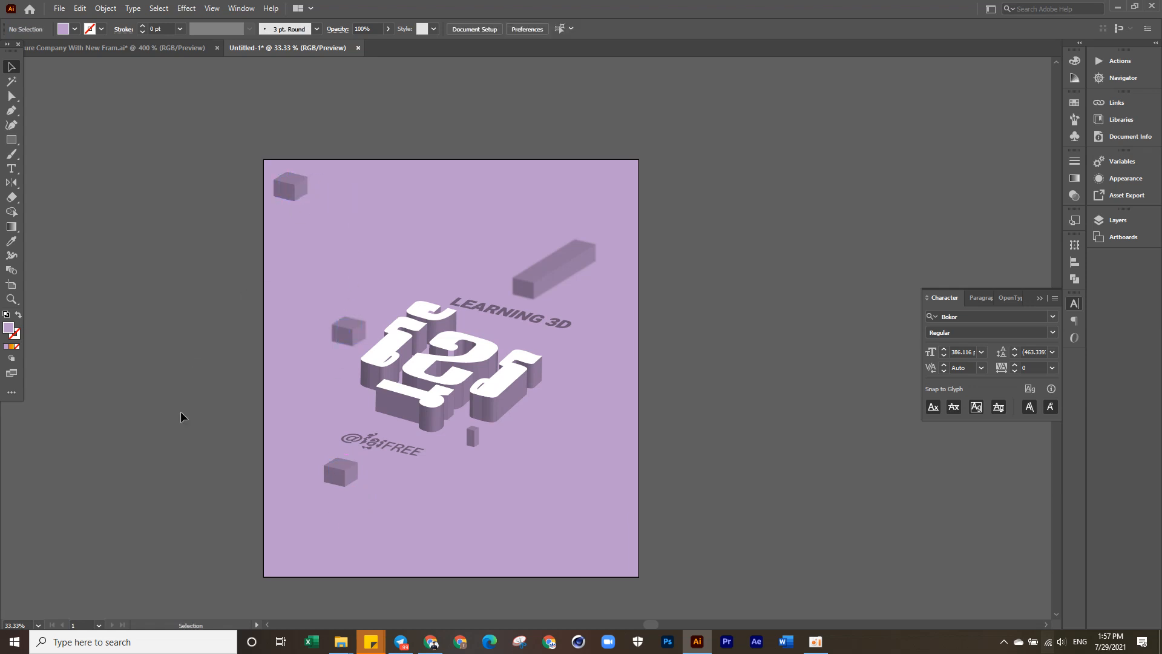
left_click_drag(333, 334, 321, 329)
left_click_drag(476, 440, 475, 445)
left_click(413, 460)
left_click_drag(404, 448, 405, 451)
left_click_drag(341, 480, 337, 480)
left_click(413, 508)
- Add an 18 pt text line near the artboard's bottom edge, beginning with ថ្ងៃទី
key("t")
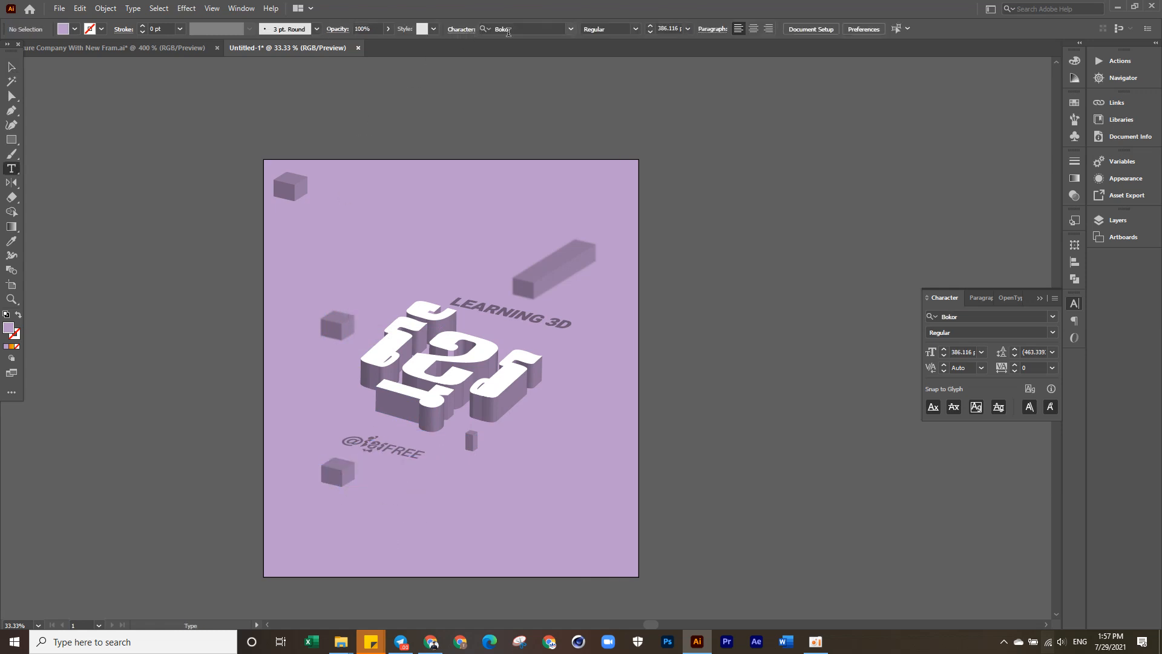
left_click(391, 557)
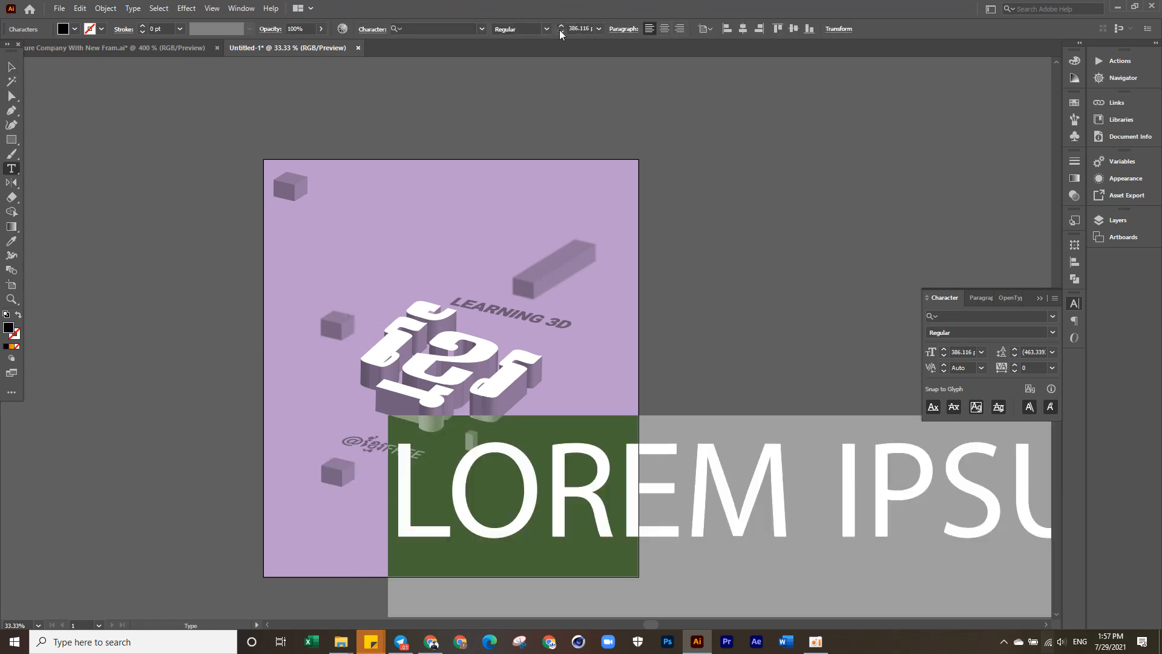
left_click(598, 28)
left_click(598, 147)
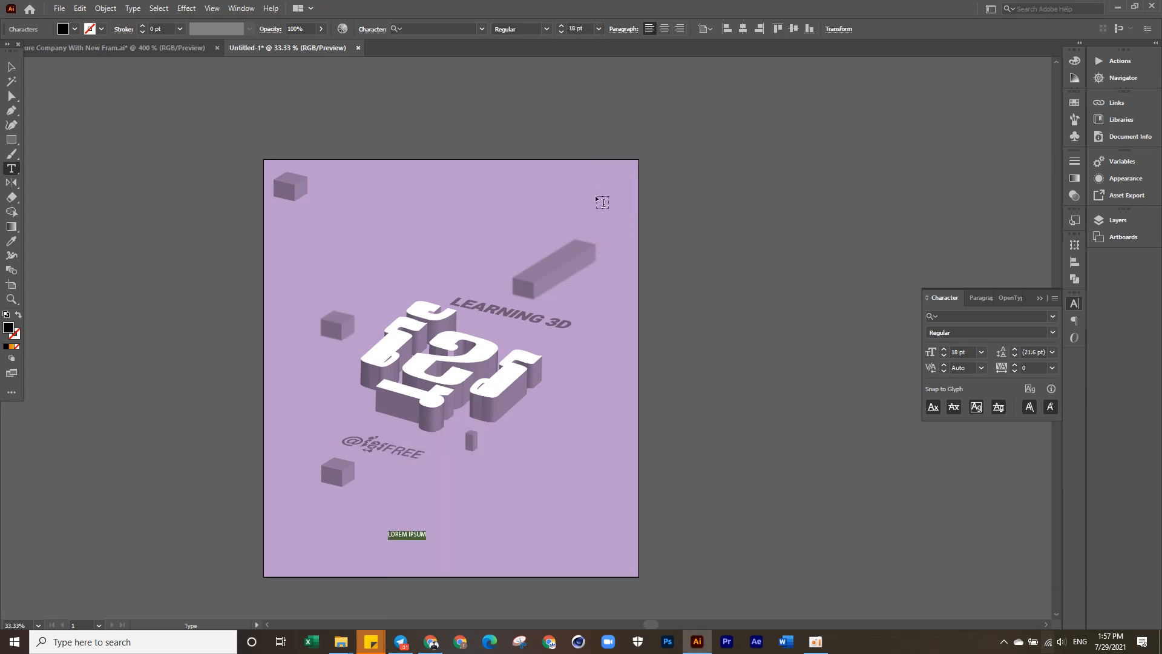
type("ផ្សព្វ")
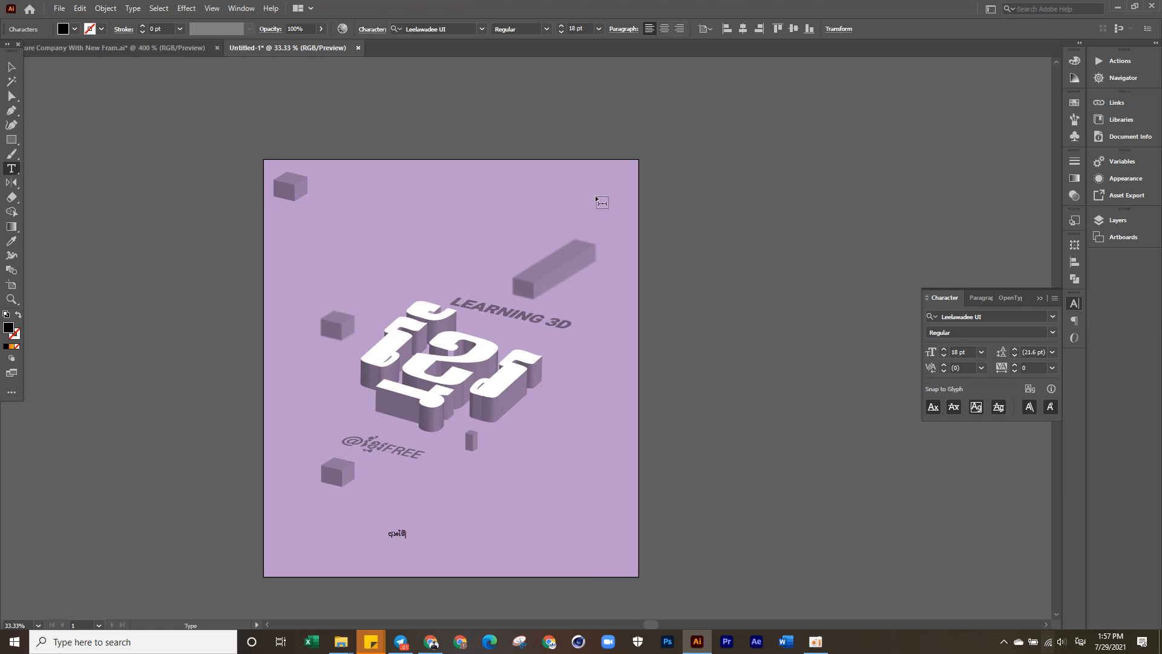
- Set the new text's font to Bokor and complete the date with ២៩ ខែ កក្កដា ឆ្នាំ២០២១
key("ctrl+a")
left_click(481, 28)
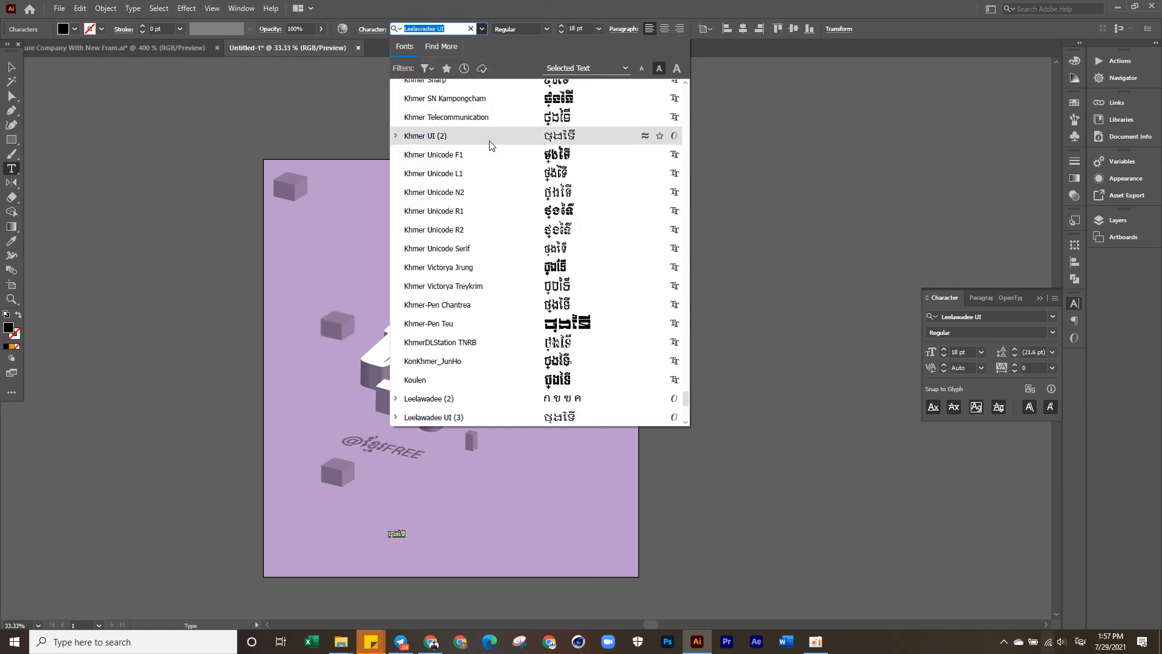
left_click_drag(686, 398, 686, 73)
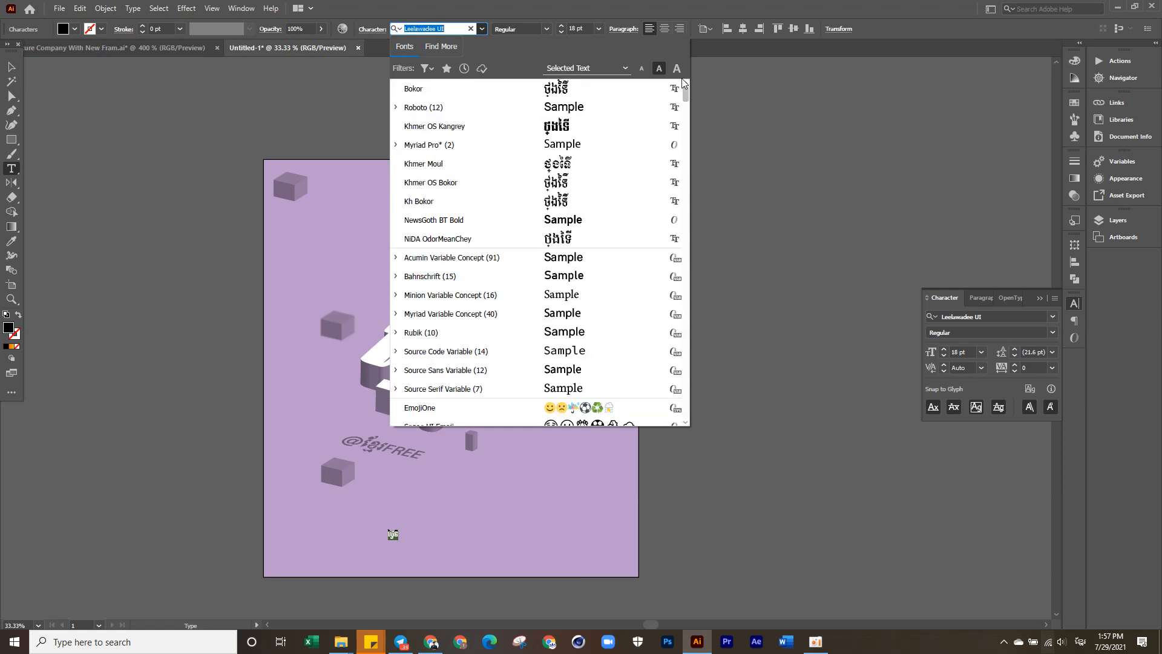
left_click(576, 89)
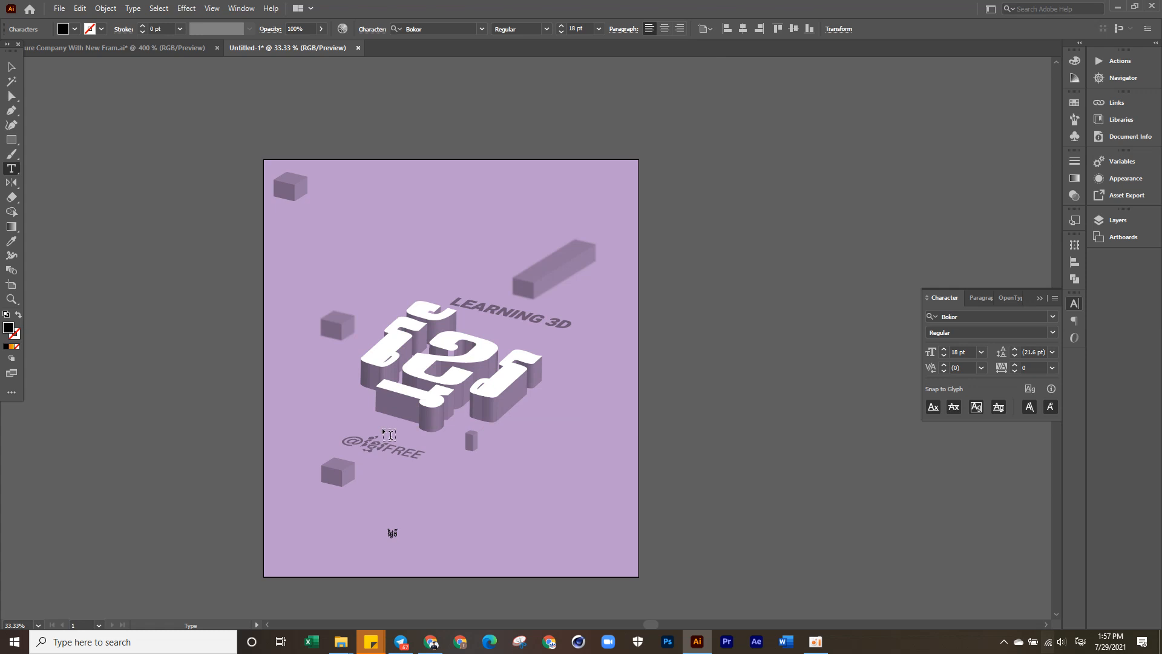
type("២៩ ខែ កក្កដា ឆ្នាំ២០២១")
- Enlarge the date text to about 30 pt, color it with the lettering's side-face purple and center it on the artboard
left_click(11, 67)
mouse_move(453, 540)
left_mouse_down()
mouse_move(512, 565)
mouse_move(464, 538)
left_mouse_up()
key("i")
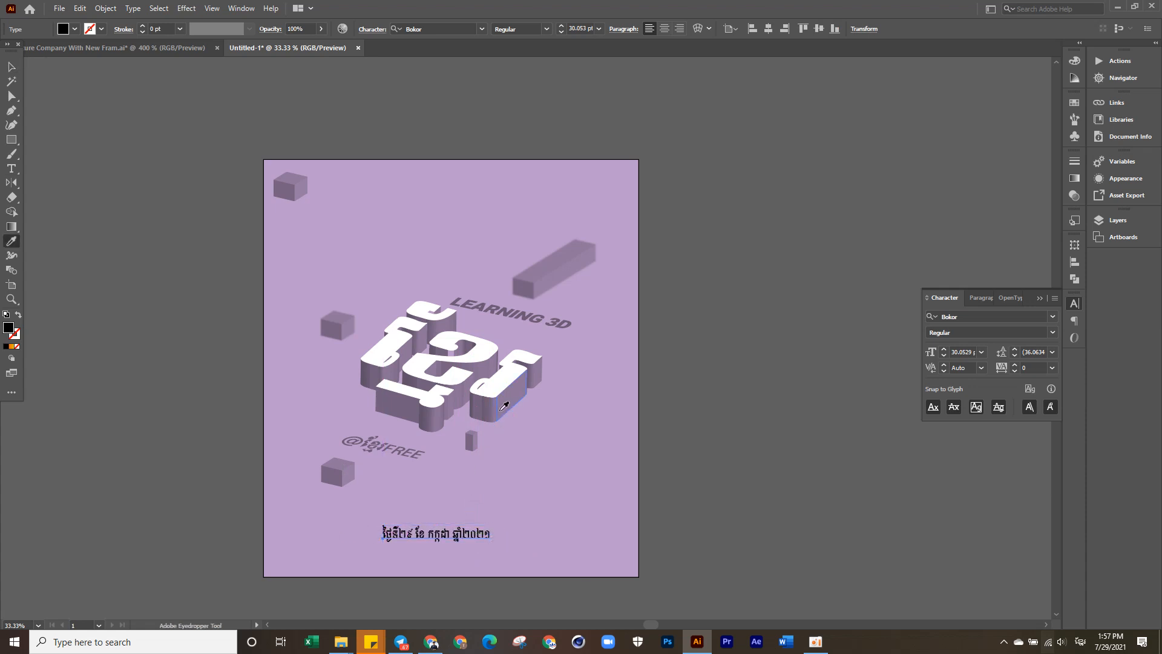
left_click(501, 407)
left_click(13, 67)
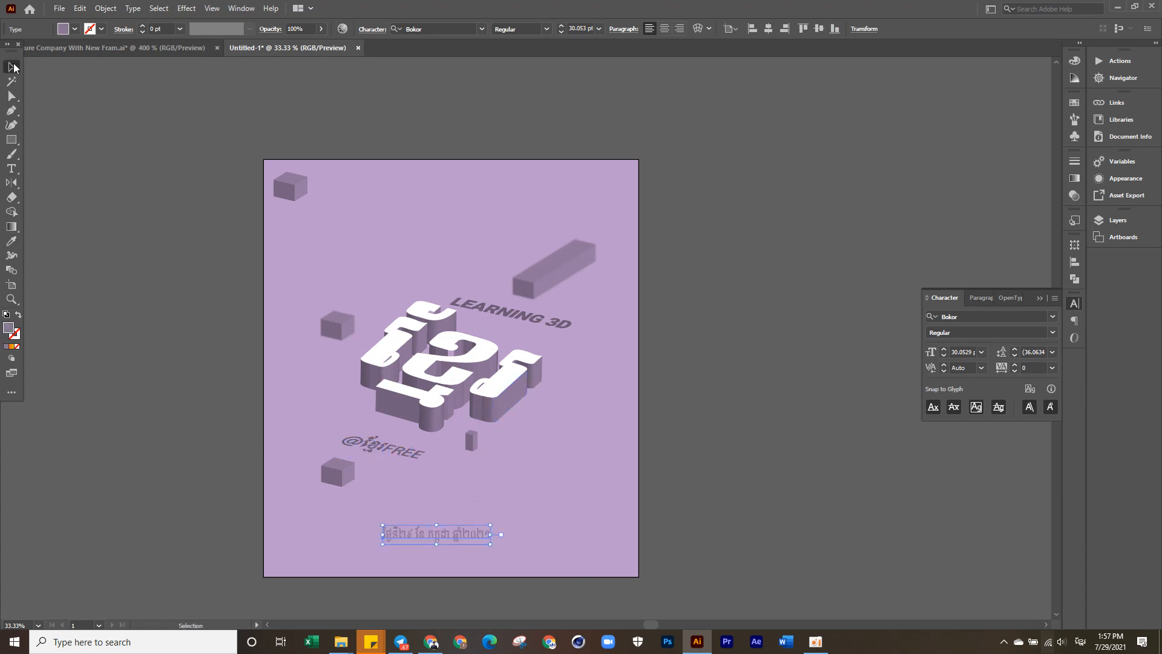
left_click(568, 467)
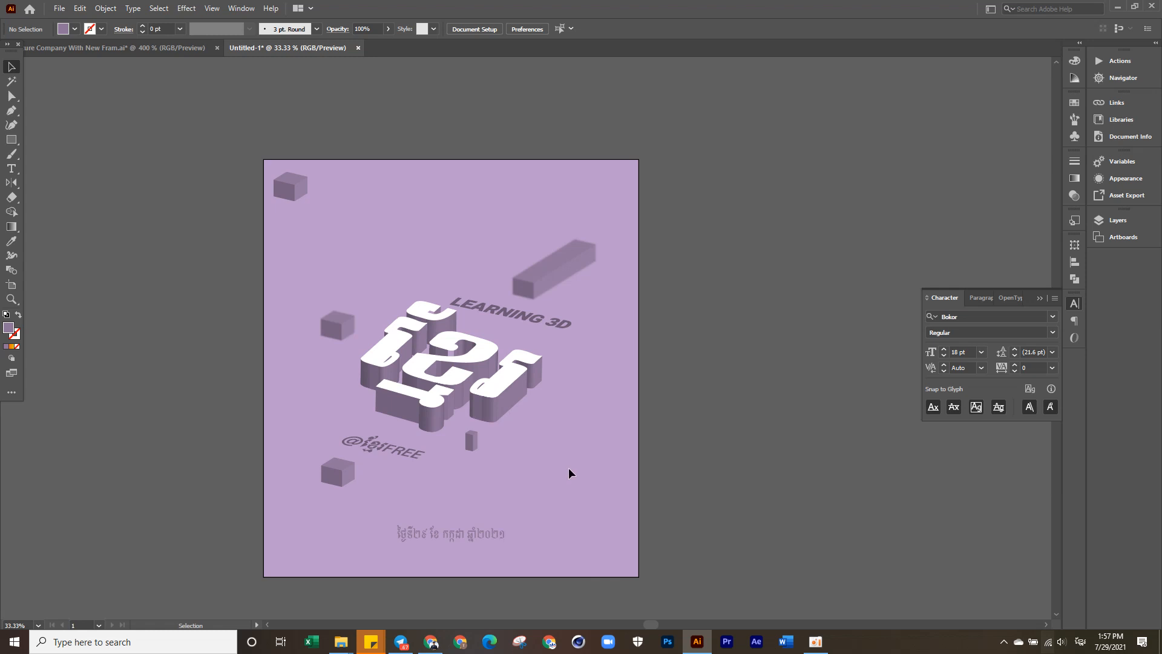
- Paint one long wavy line with the Paintbrush, rising from the artboard's lower-left edge past its right edge
scroll(506, 548, "up", 2)
left_click_drag(506, 543, 569, 343)
left_click(12, 154)
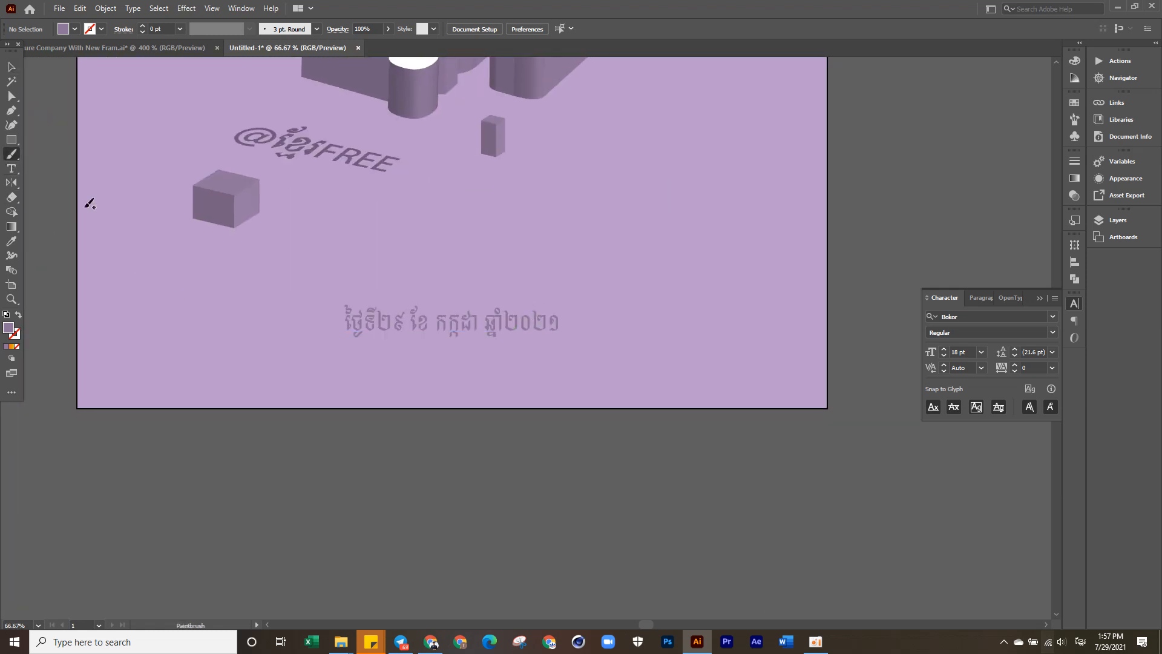
mouse_move(245, 376)
left_mouse_down()
mouse_move(480, 332)
mouse_move(680, 318)
left_mouse_up()
key("ctrl+z")
mouse_move(289, 387)
left_mouse_down()
mouse_move(502, 382)
mouse_move(799, 301)
left_mouse_up()
scroll(431, 342, "down", 1)
key("ctrl+z")
mouse_move(231, 406)
left_mouse_down()
mouse_move(377, 397)
mouse_move(600, 337)
mouse_move(820, 258)
left_mouse_up()
scroll(454, 269, "down", 2)
left_click(12, 66)
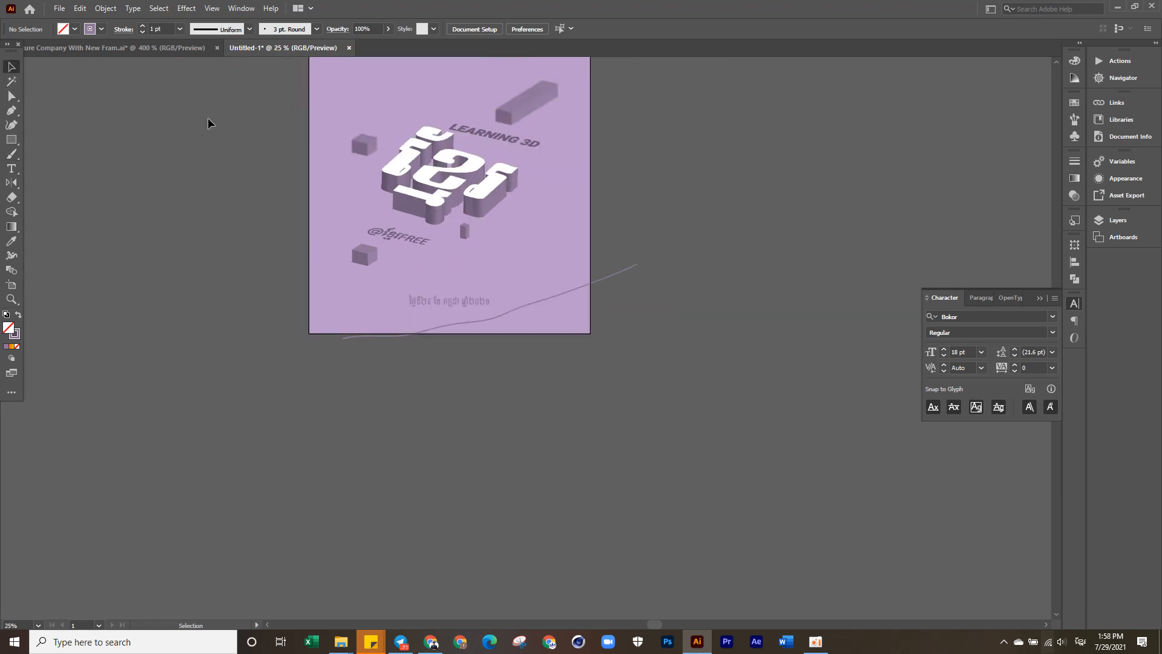
- Duplicate the wavy line above the date text and shrink the copy to about 161 mm by 41 mm
left_click_drag(614, 275, 601, 273)
scroll(612, 370, "up", 3)
left_click_drag(603, 355, 582, 288)
mouse_move(594, 290)
left_mouse_down()
mouse_move(673, 277)
mouse_move(557, 321)
left_mouse_up()
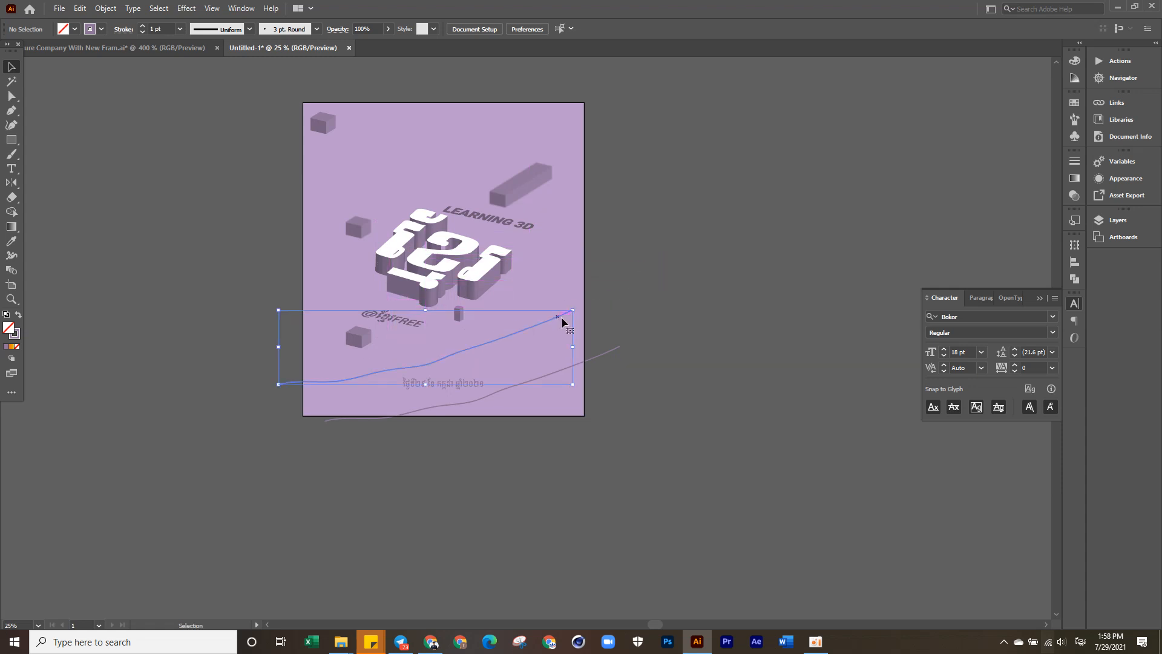
left_click_drag(541, 324, 564, 314)
mouse_move(597, 374)
left_mouse_down()
mouse_move(568, 356)
mouse_move(533, 359)
mouse_move(584, 308)
mouse_move(601, 351)
mouse_move(535, 323)
mouse_move(478, 357)
left_mouse_up()
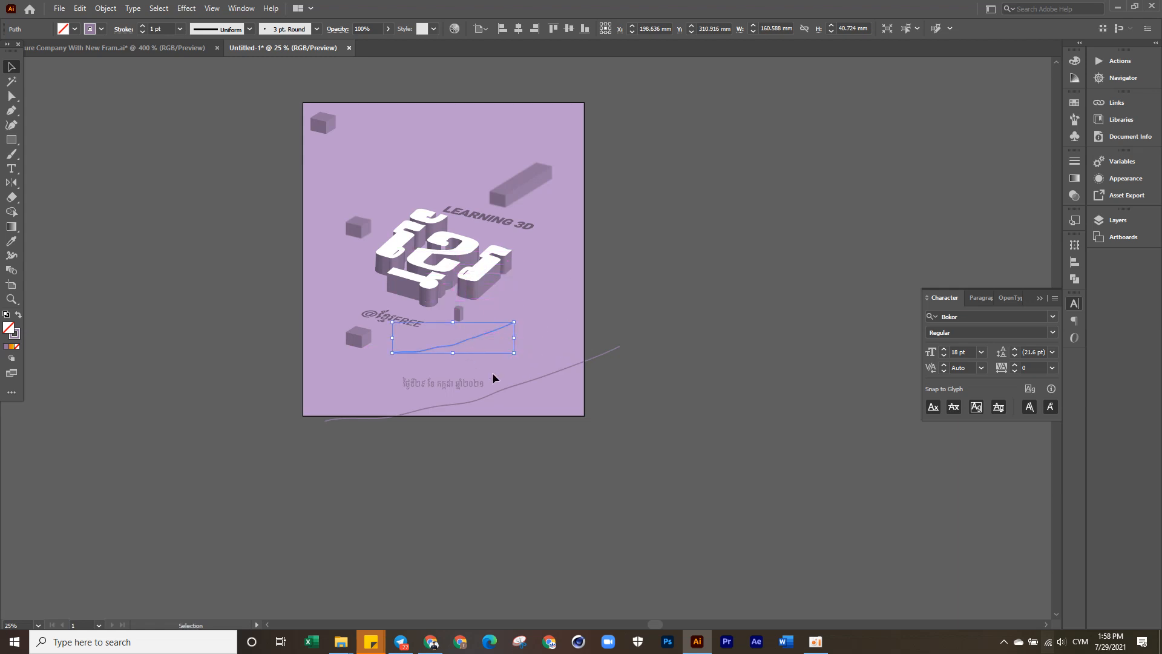
- Lower the short upper wavy line's opacity to 4%
left_click(389, 28)
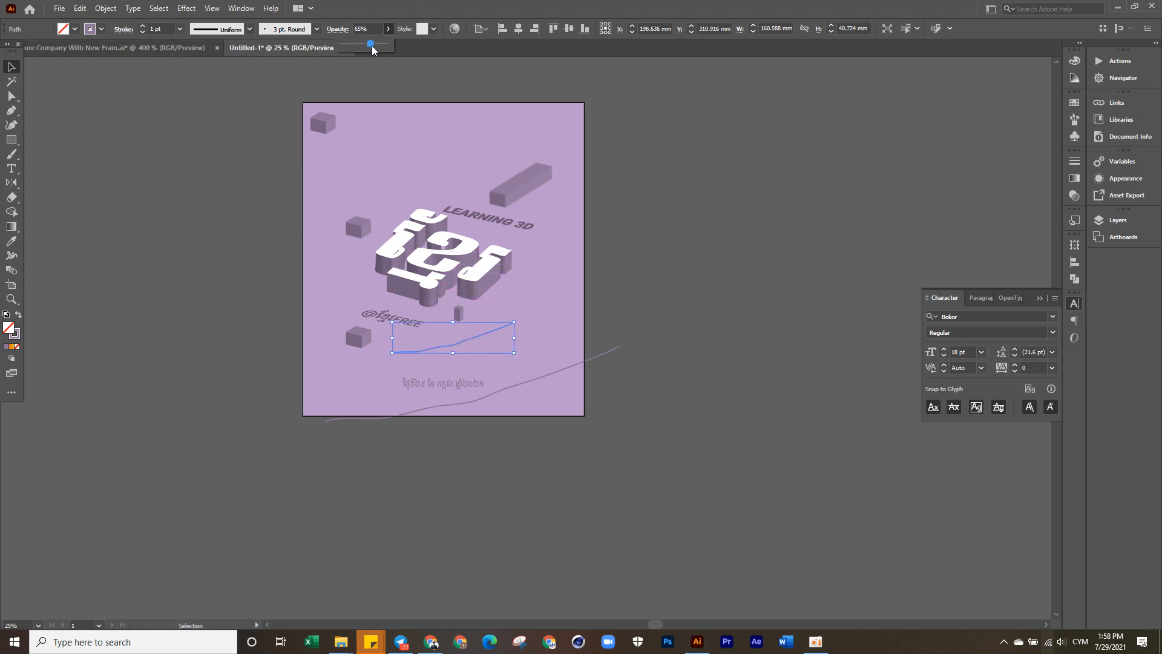
left_click_drag(347, 47, 344, 46)
left_click(173, 212)
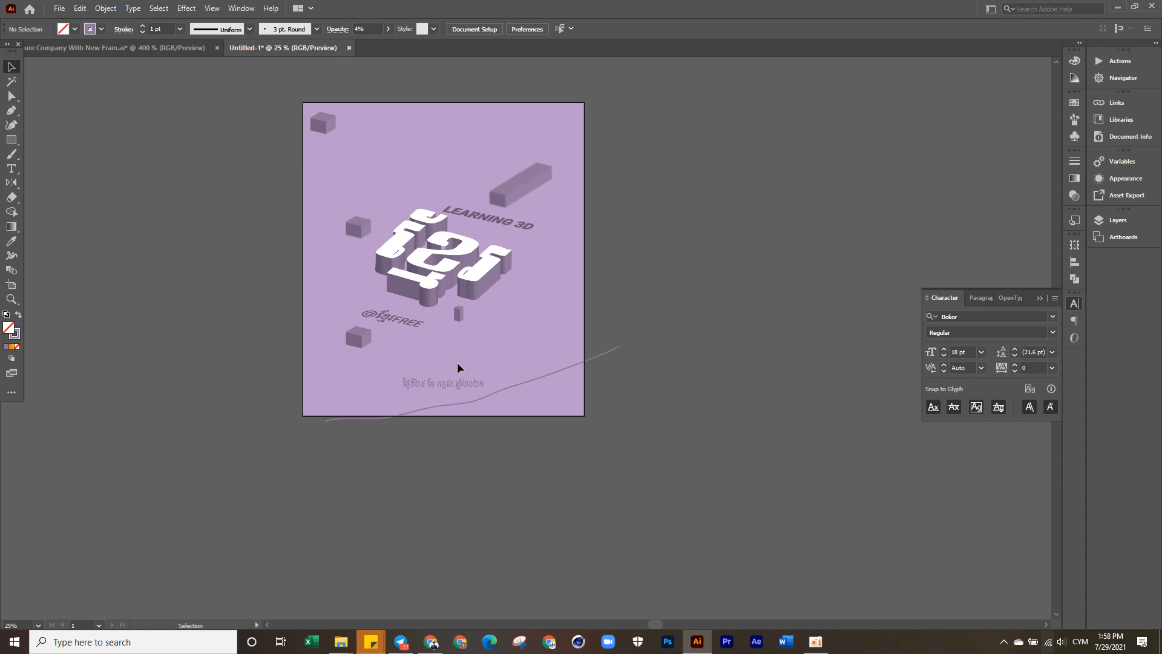
- Blend the faint upper wavy line with the long lower one using the Blend tool
left_click(463, 341)
left_click(11, 269)
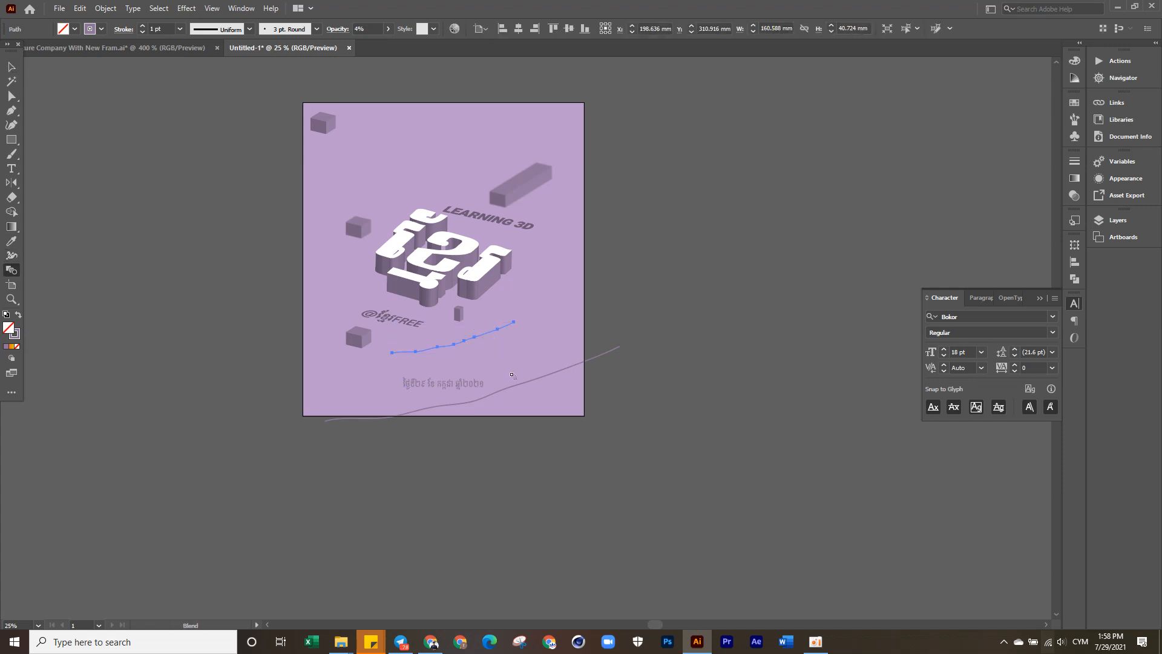
left_click(518, 387)
- Set the blend's spacing to Specified Steps with 80 steps and deselect the resulting line mesh
double_click(11, 270)
left_click(574, 290)
left_click(559, 314)
left_click_drag(574, 268, 713, 250)
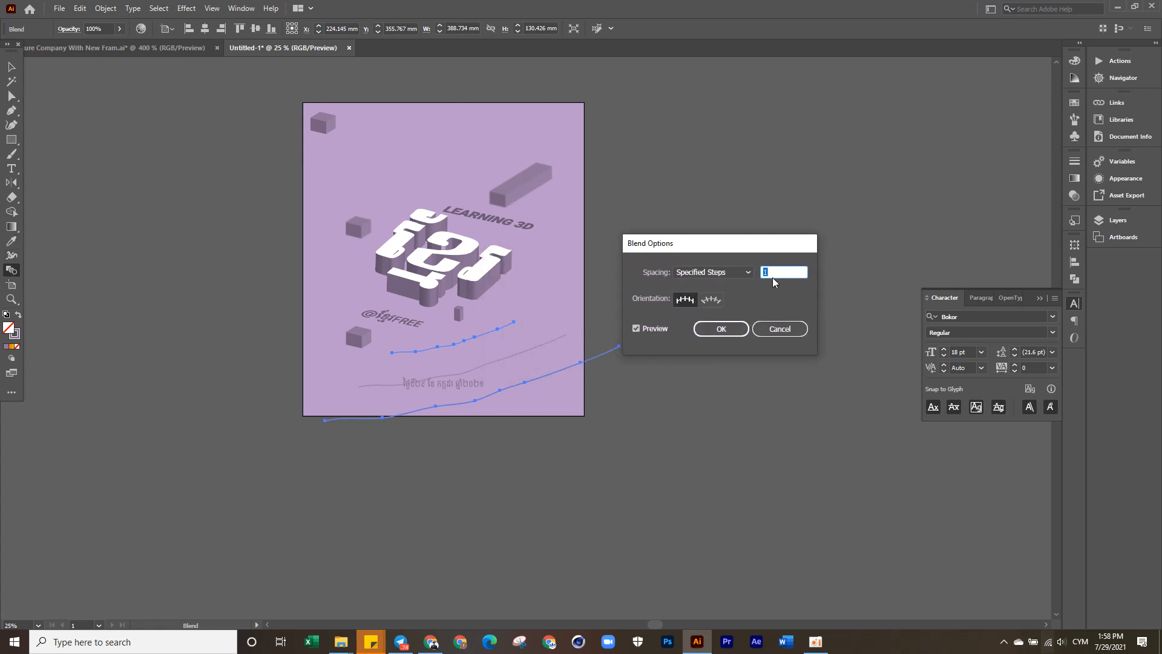
type("50")
left_click_drag(772, 273, 760, 279)
type("1")
type("80")
left_click(734, 327)
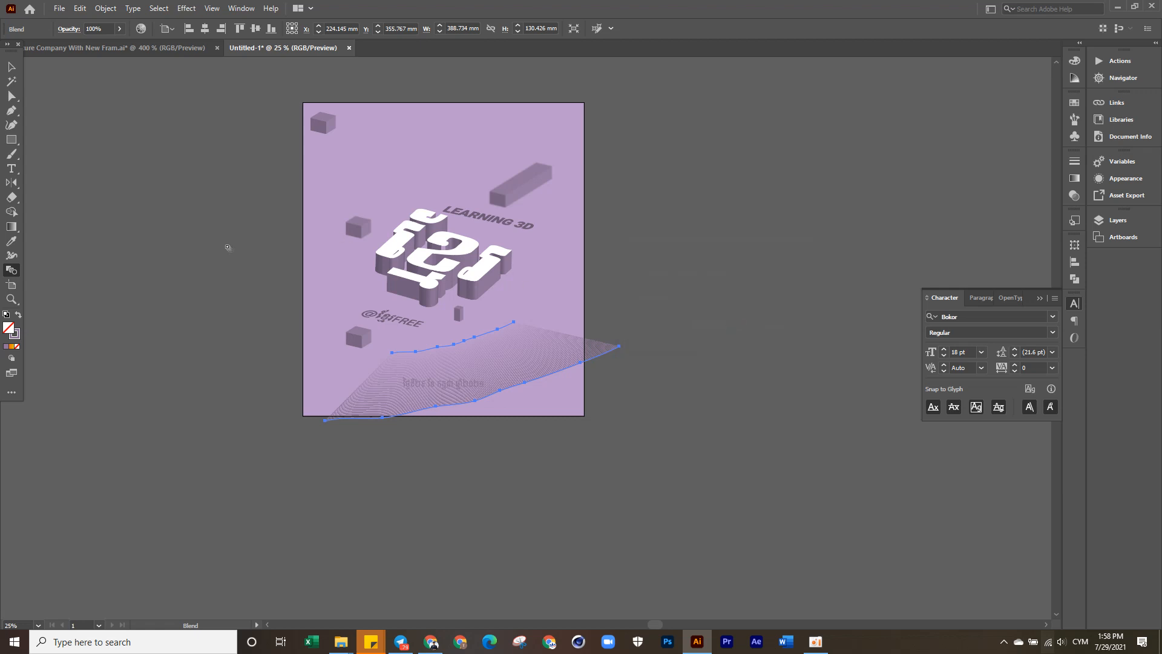
left_click(11, 67)
left_click(141, 247)
scroll(496, 394, "up", 1)
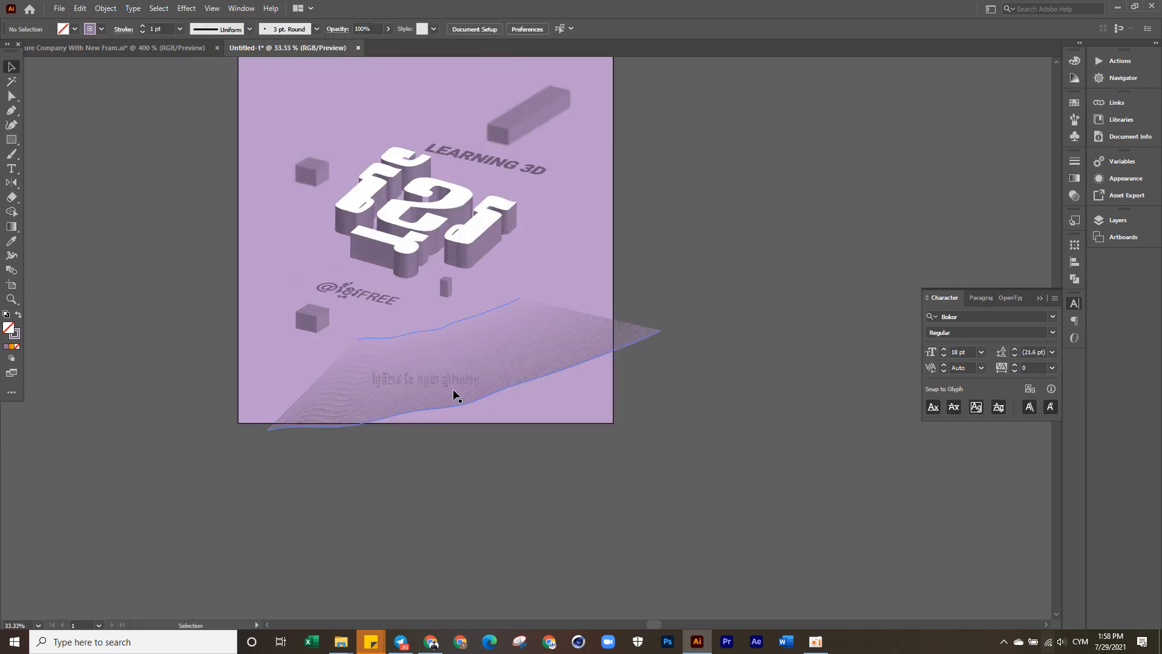
- Isolate the line blend, move its lower wavy line about 50 mm to the right and 58 mm down, and exit isolation
scroll(449, 391, "up", 2)
left_click(447, 391)
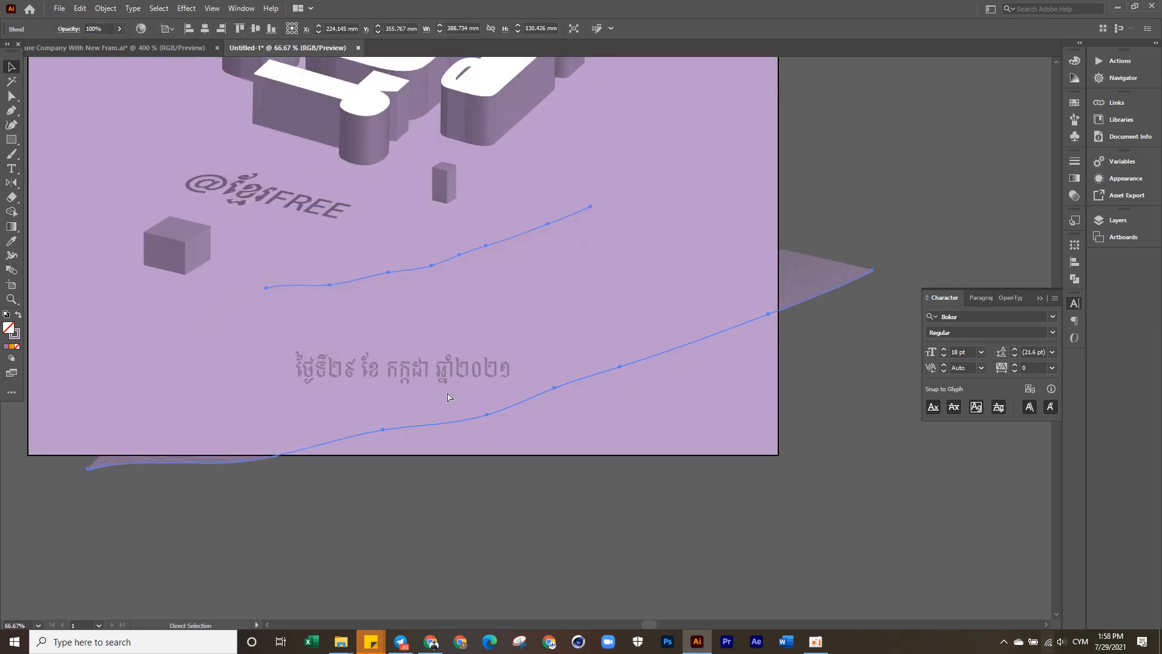
left_click(410, 495)
left_click(487, 415)
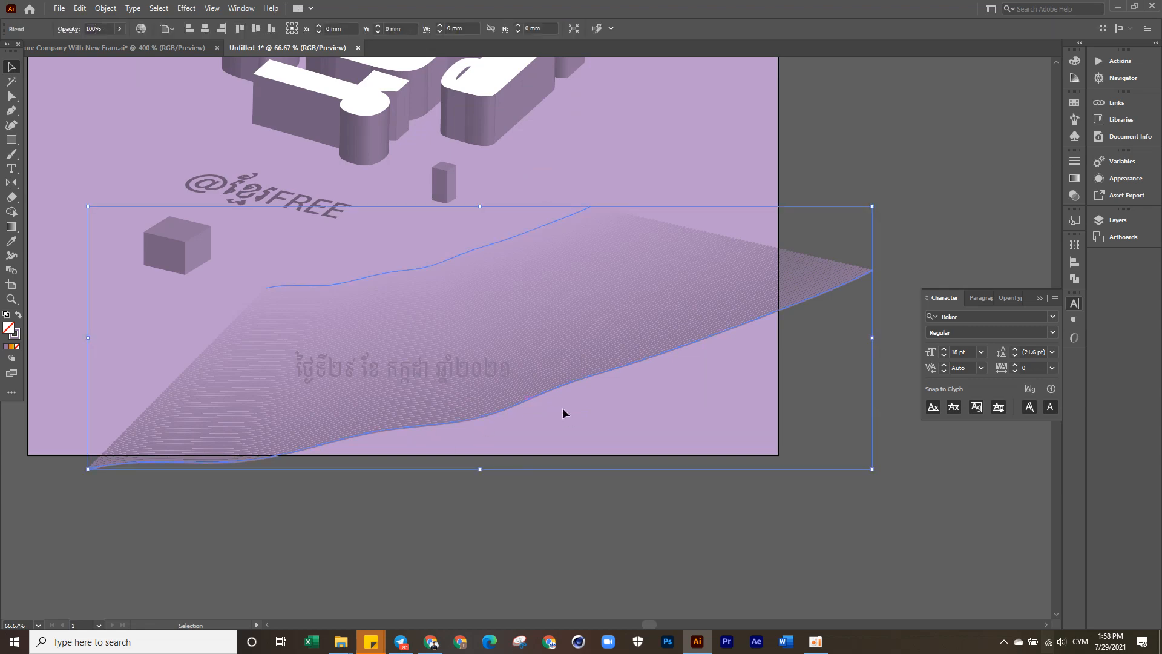
double_click(530, 401)
left_click_drag(545, 421, 630, 517)
double_click(605, 556)
scroll(687, 465, "down", 7)
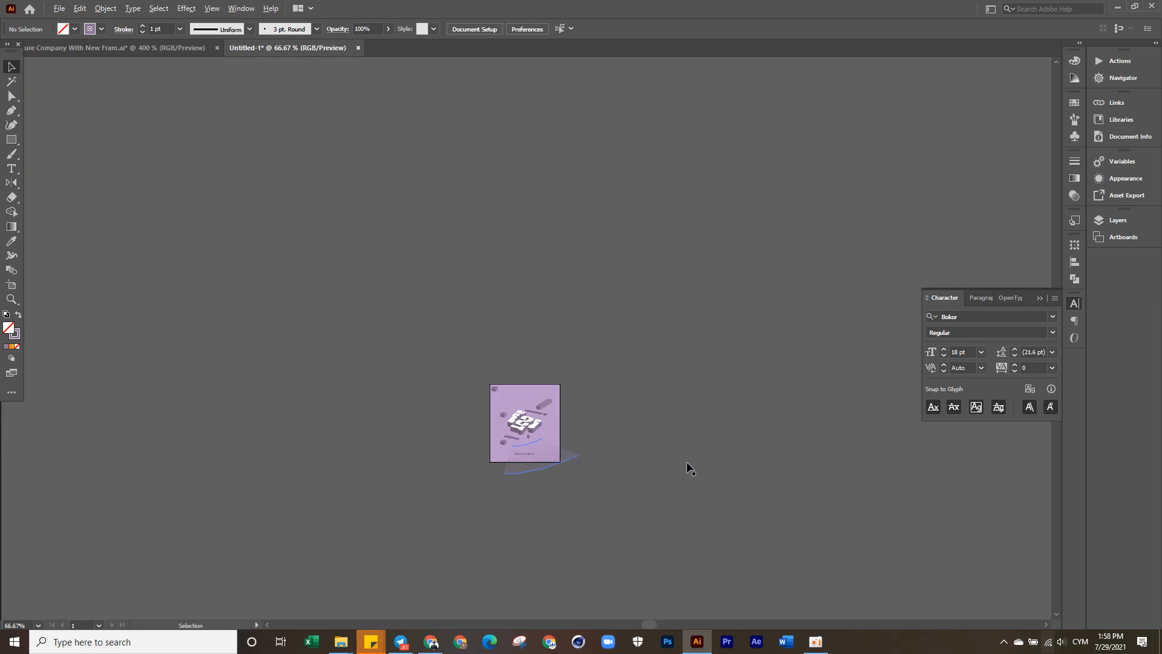
- Widen the line mesh to about 519 mm so it extends past the poster's left edge, and deselect it
scroll(512, 479, "up", 3)
left_click(550, 418)
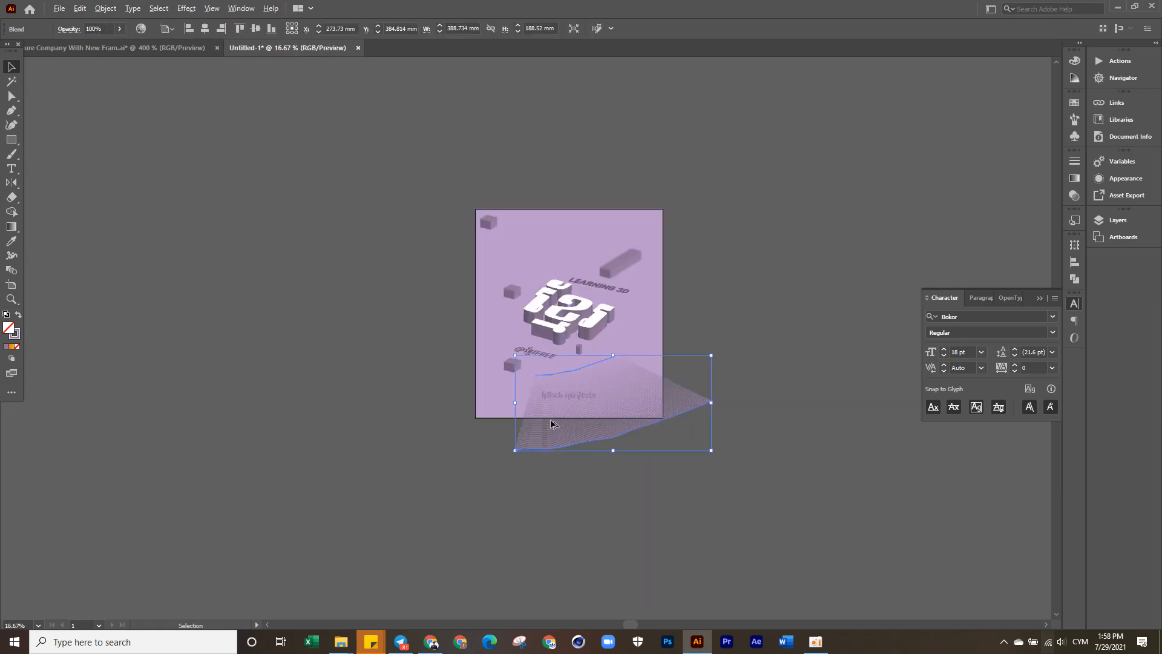
scroll(552, 422, "up", 1)
left_click_drag(458, 394, 395, 395)
left_click(385, 496)
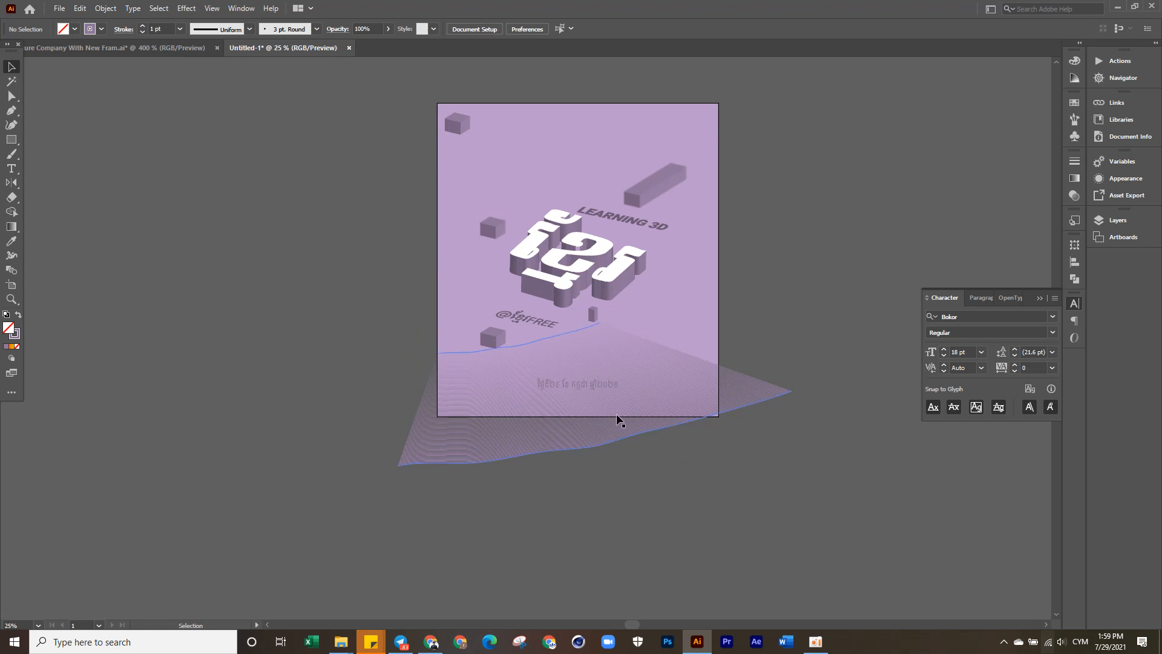
left_click_drag(648, 405, 625, 413)
left_click(604, 434)
right_click(603, 433)
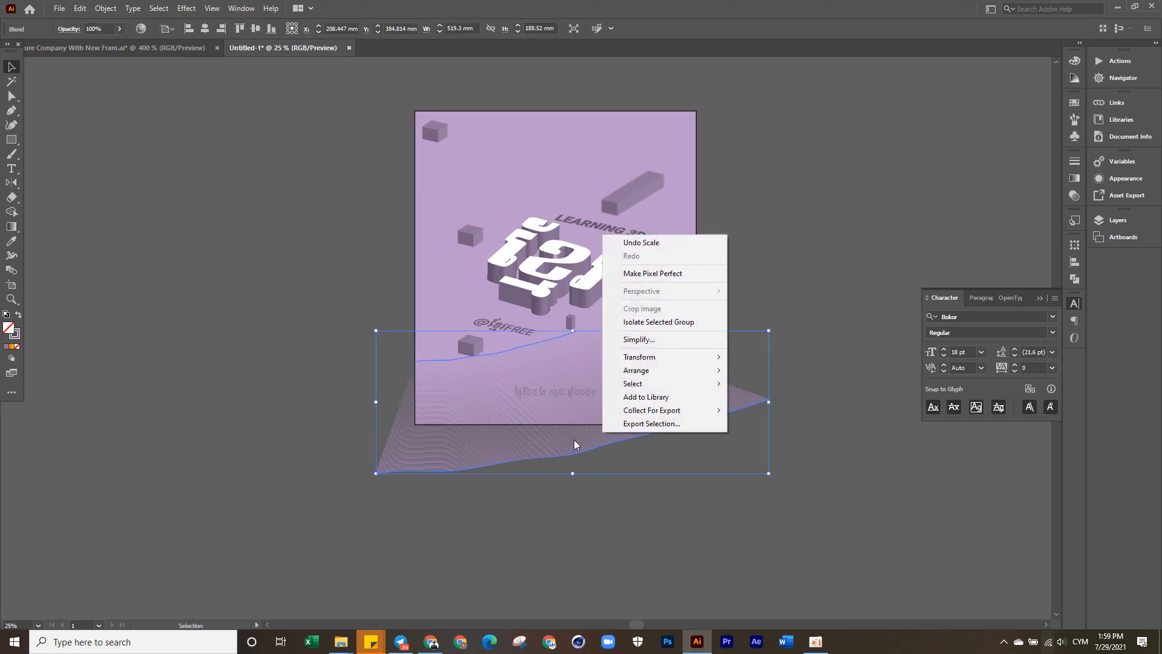
left_click(520, 462)
key("a")
key("v")
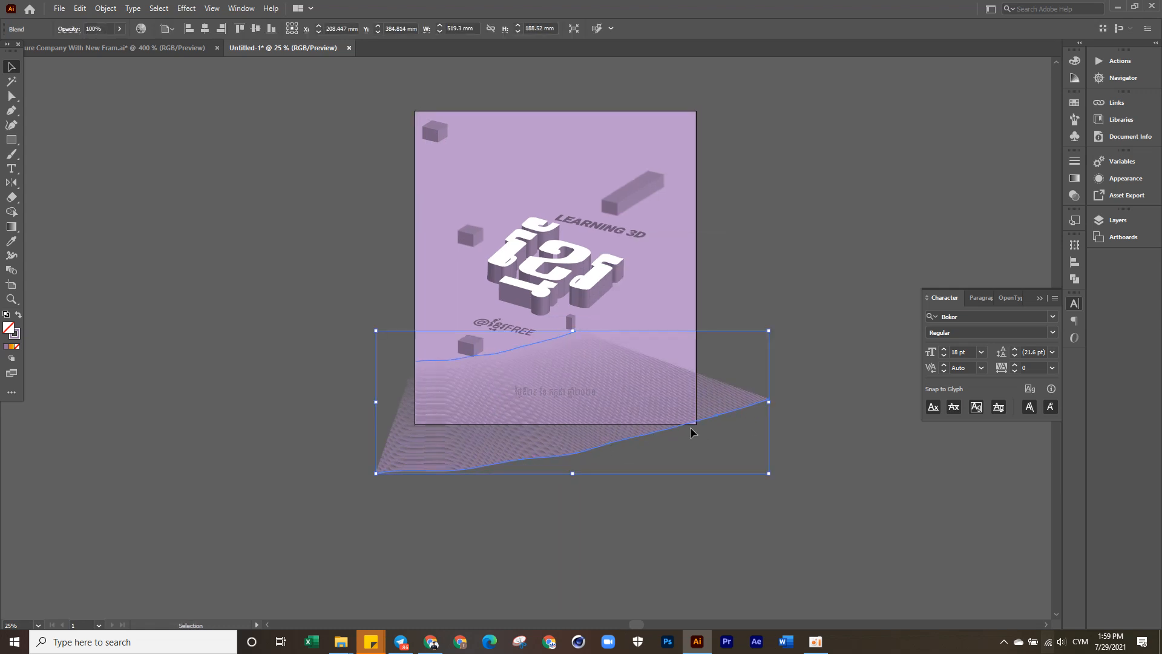
left_click(773, 483)
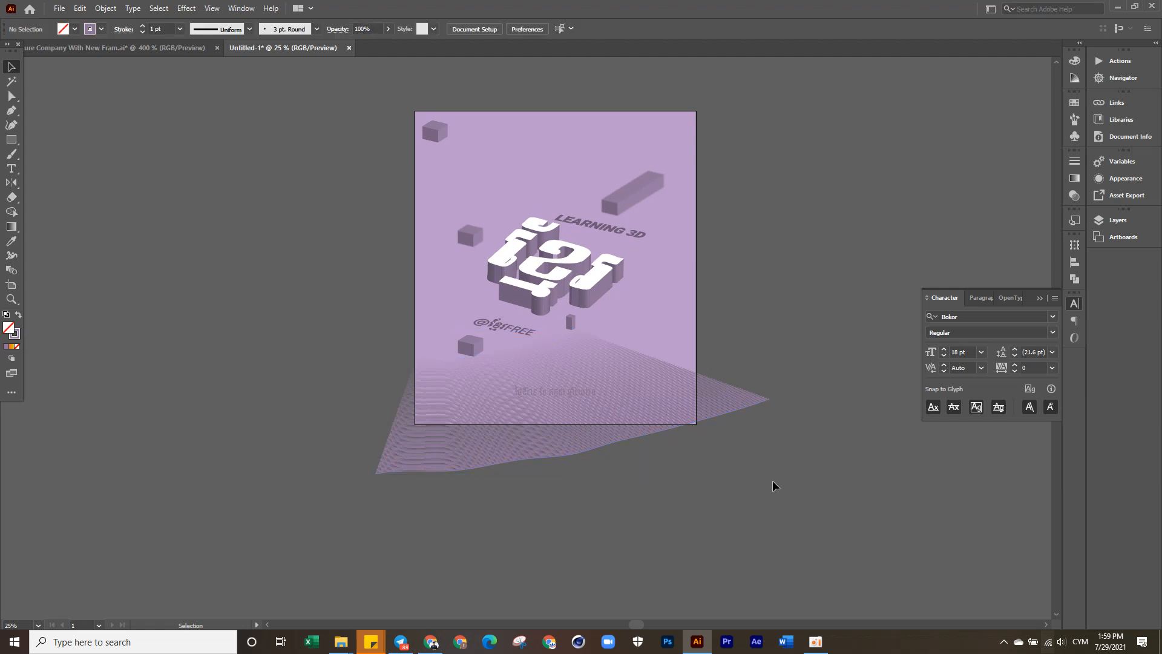
- Copy the line mesh, rotate the copy over the poster's upper-left corner and enlarge it to about 473 mm by 529 mm
left_click(731, 411)
left_click_drag(603, 495, 379, 276)
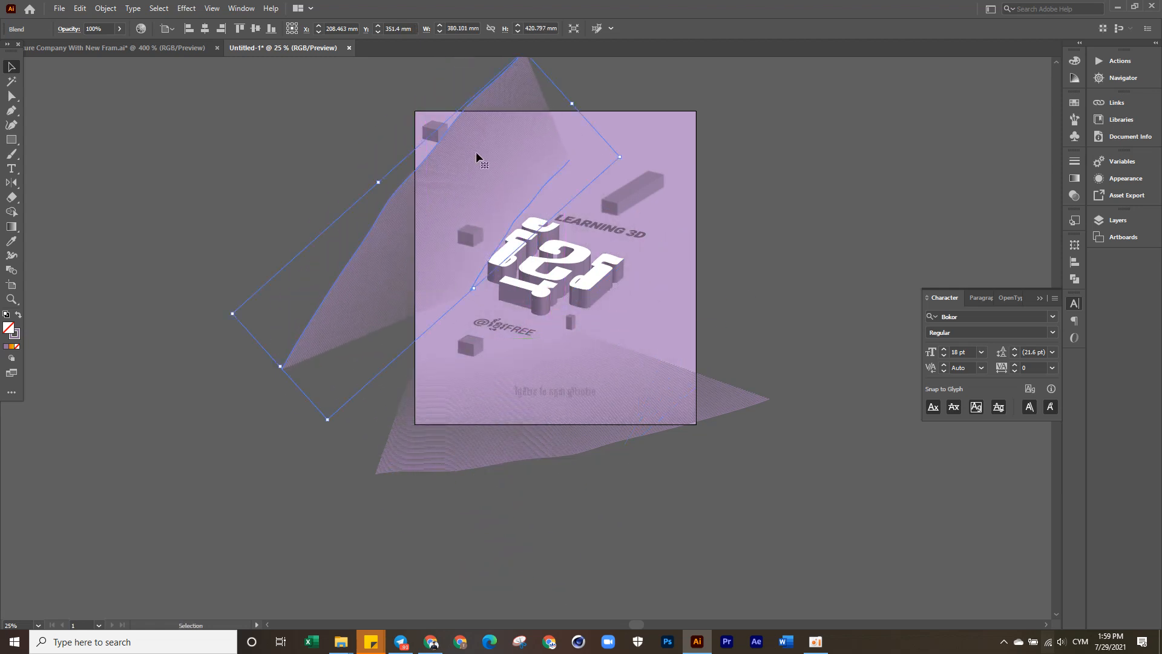
left_click_drag(572, 103, 602, 62)
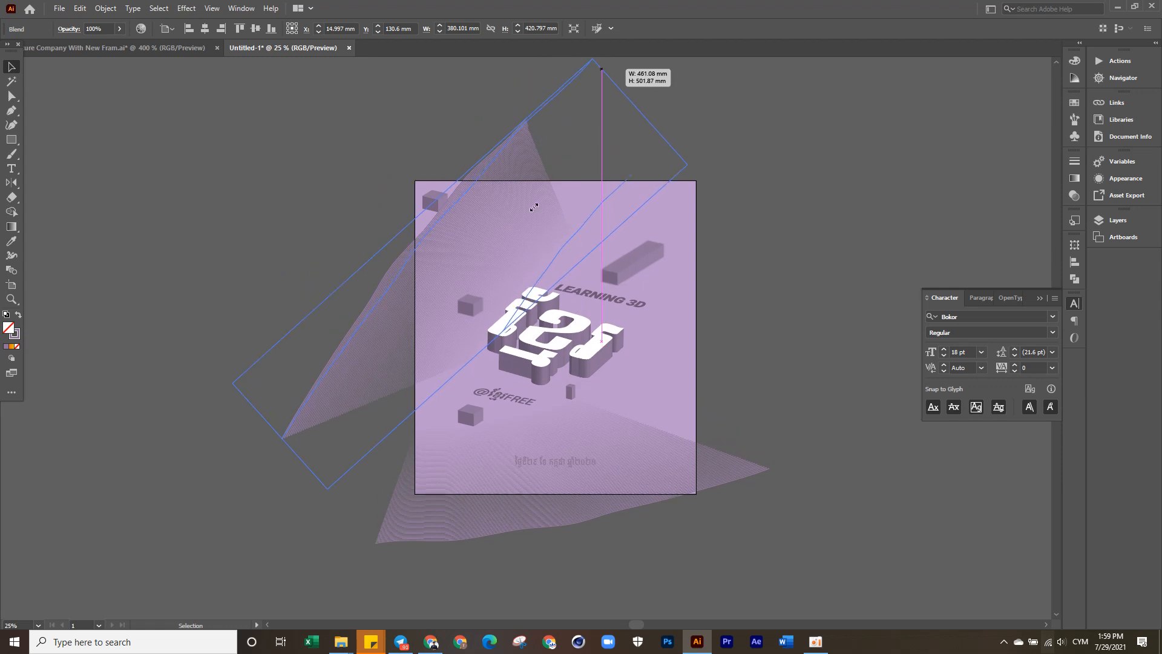
left_click_drag(516, 220, 483, 238)
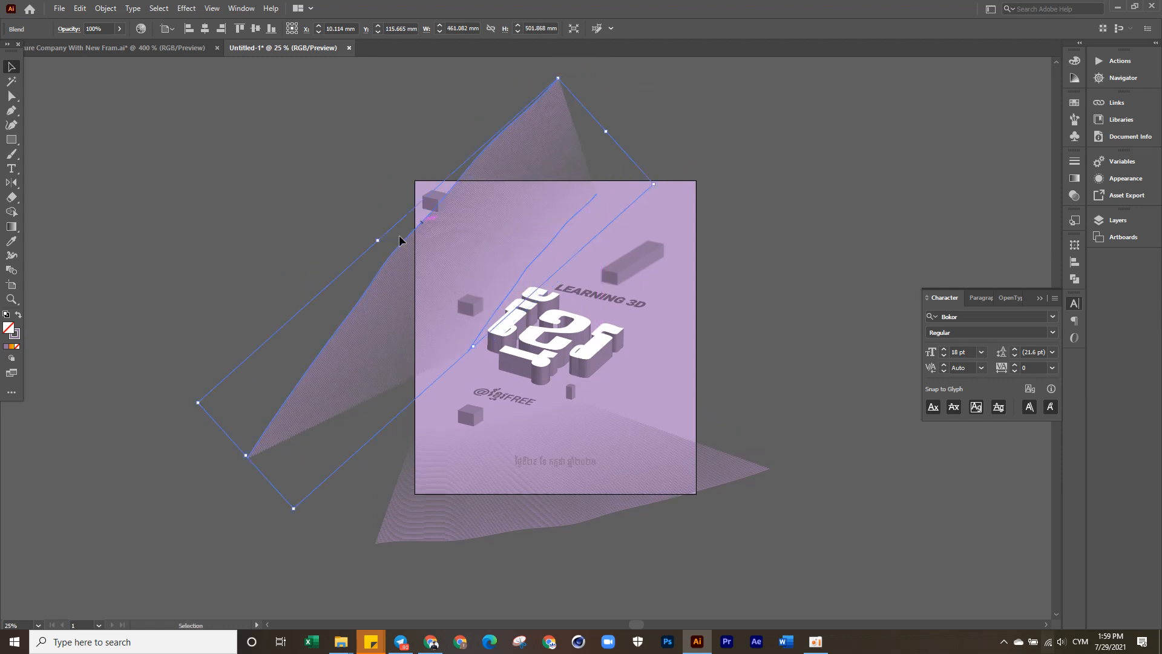
left_click_drag(368, 235, 327, 209)
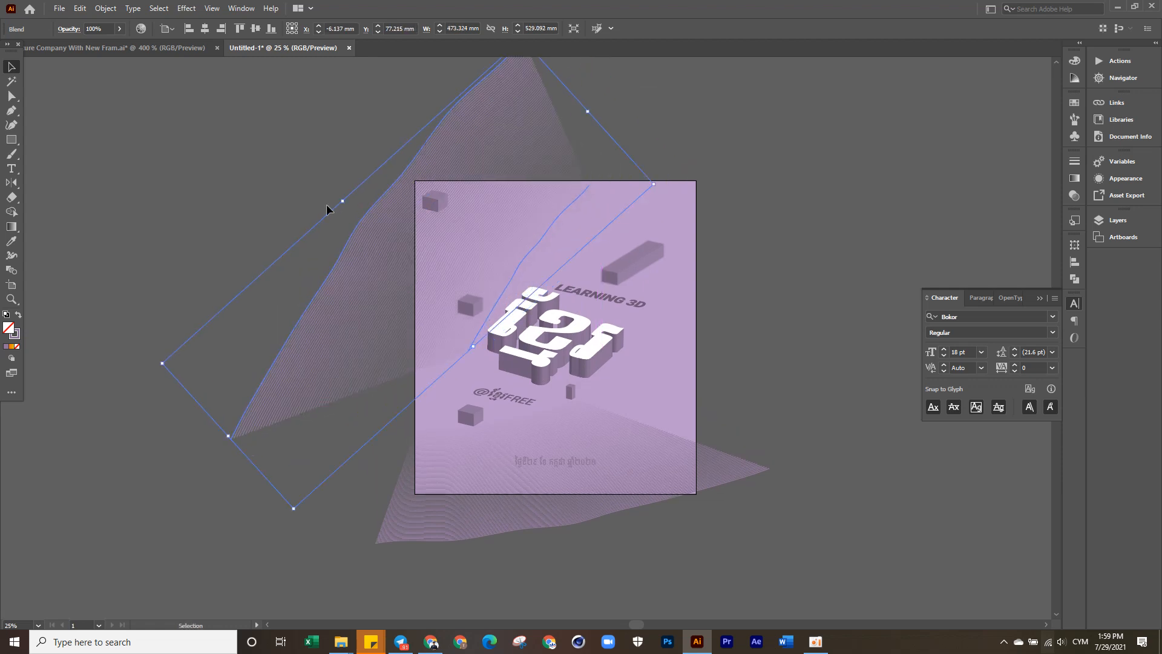
left_click(265, 212)
- Try a purple swatch and the lettering's sampled side colour as the Khmer date text's fill
scroll(509, 415, "down", 2)
left_click(506, 416)
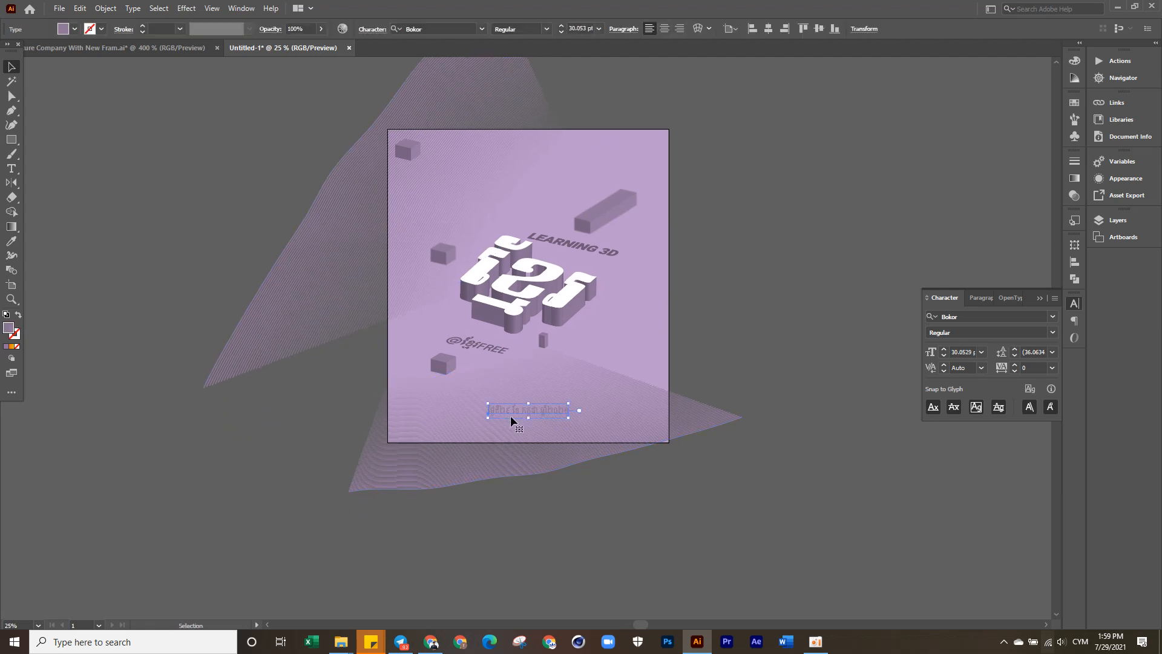
scroll(510, 415, "up", 1)
left_click(73, 29)
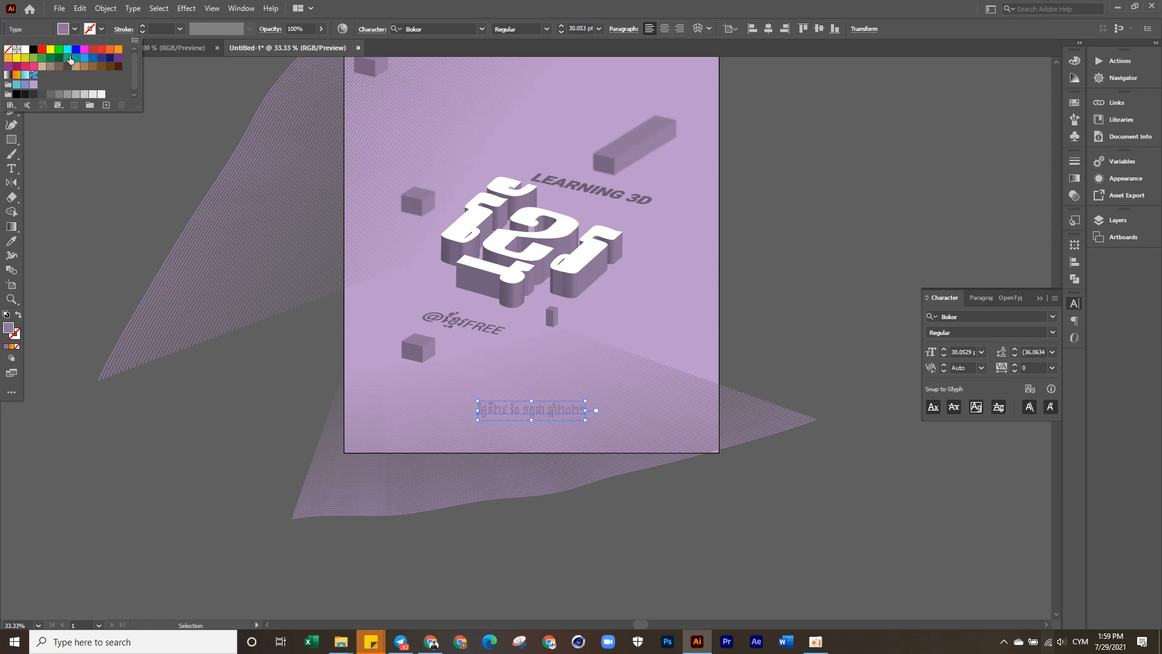
left_click(117, 59)
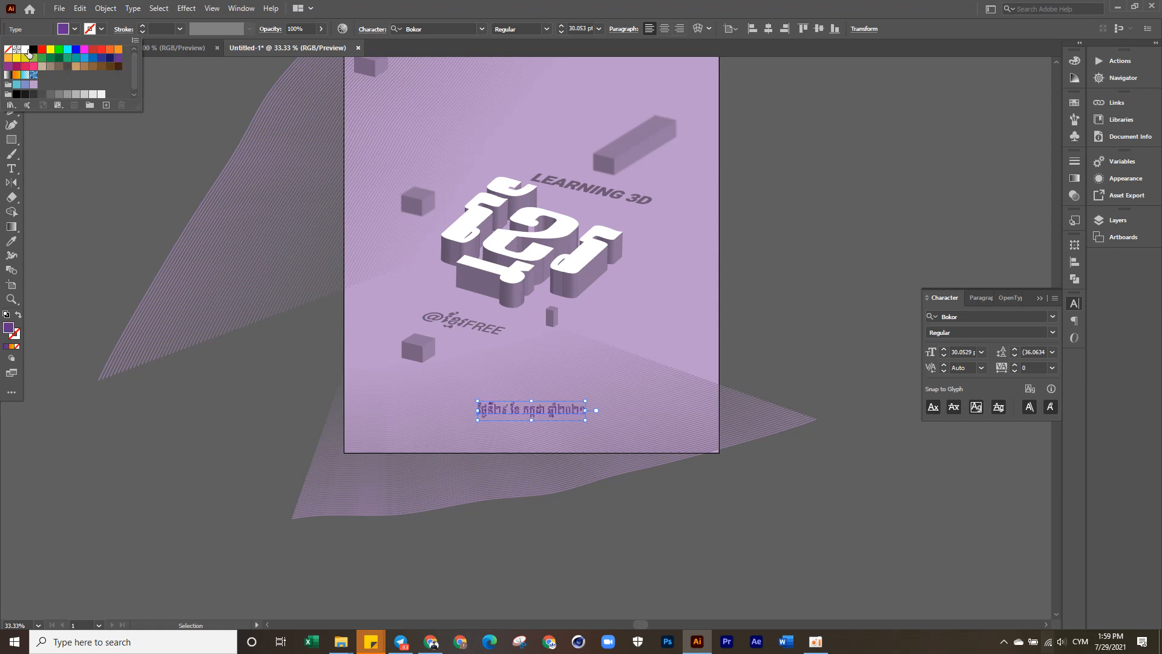
key("i")
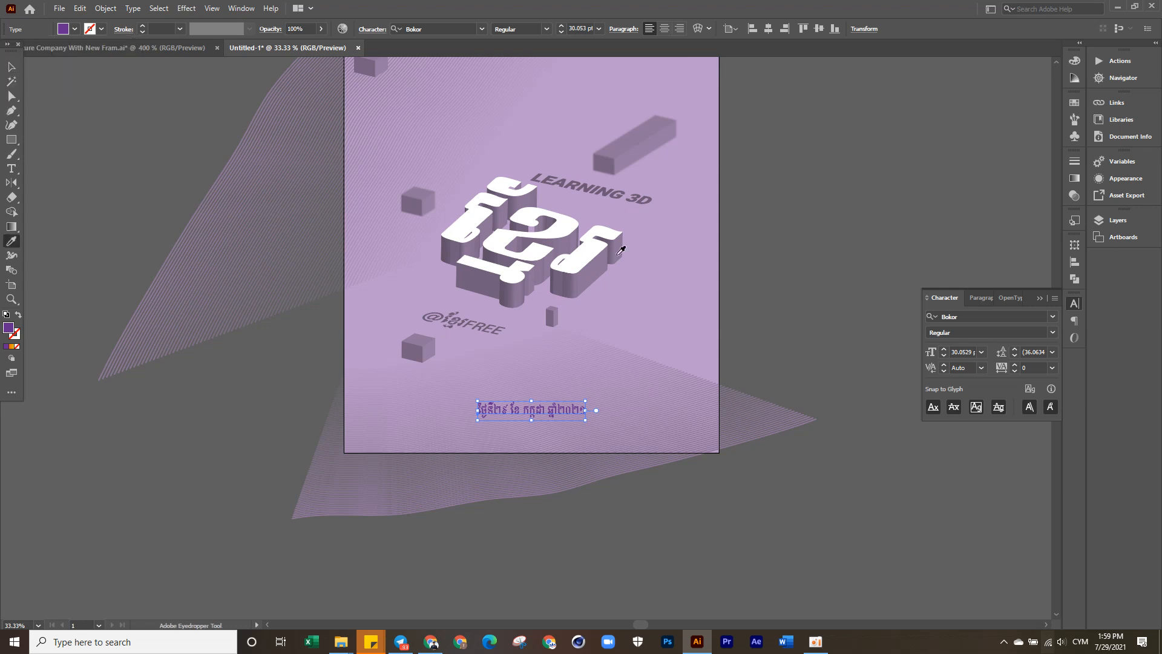
left_click(598, 271)
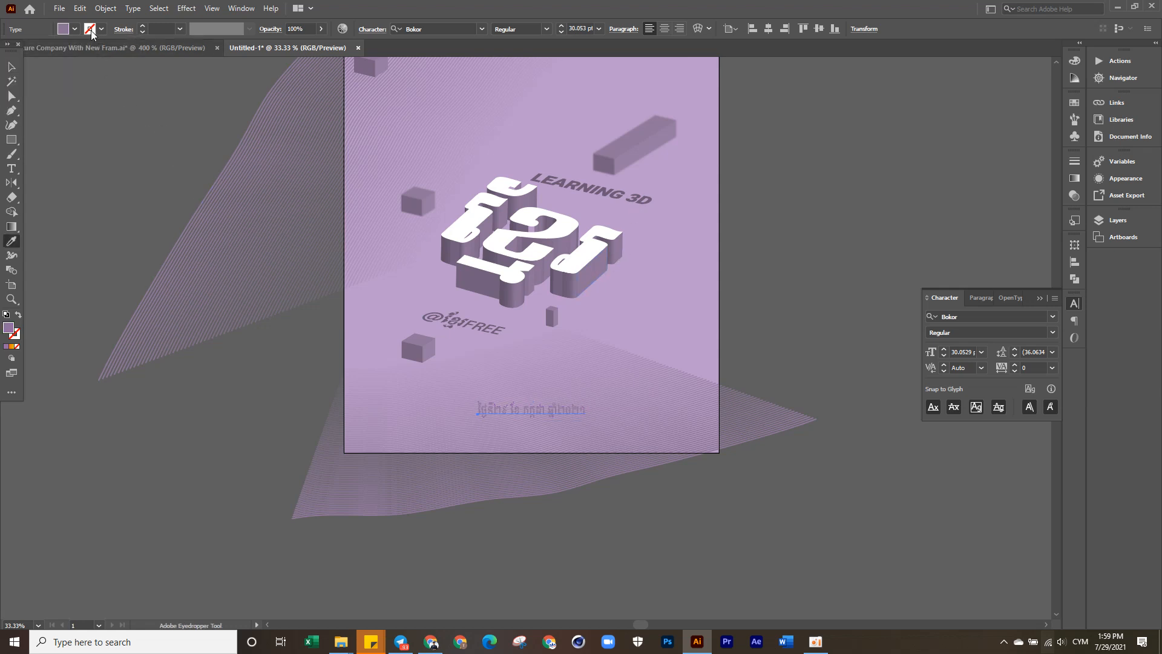
- Recolour the Khmer date text with a dark gray swatch and deselect it
left_click(74, 29)
left_click(42, 95)
left_click(442, 3)
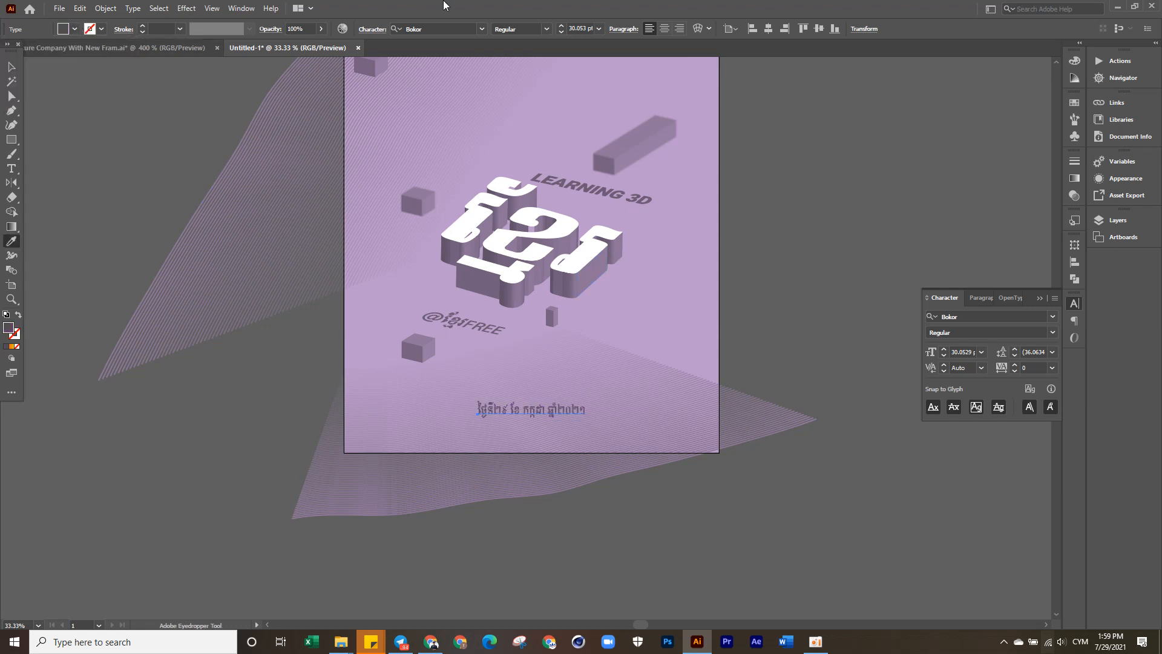
left_click(12, 66)
left_click(67, 116)
- Draw a rectangle about 372 mm by 414 mm covering the whole artboard
left_click_drag(318, 206, 302, 261)
left_click_drag(349, 129, 357, 141)
left_click(167, 248)
left_click_drag(467, 335, 460, 342)
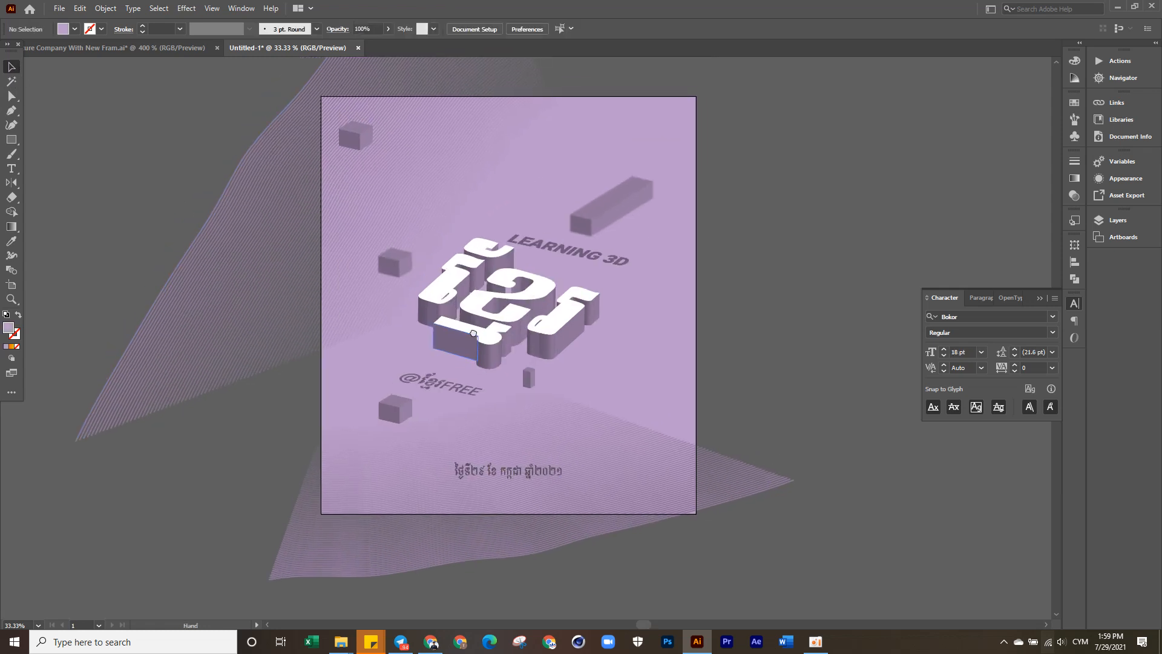
left_click(11, 139)
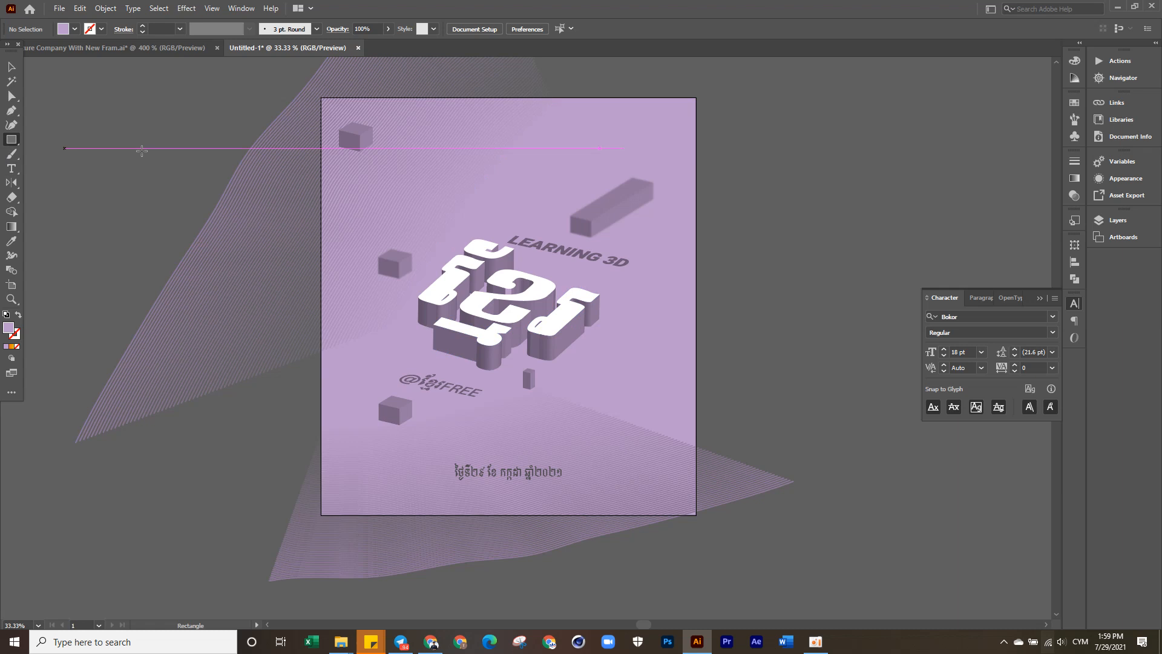
left_click_drag(320, 97, 696, 515)
key("v")
left_click(718, 528)
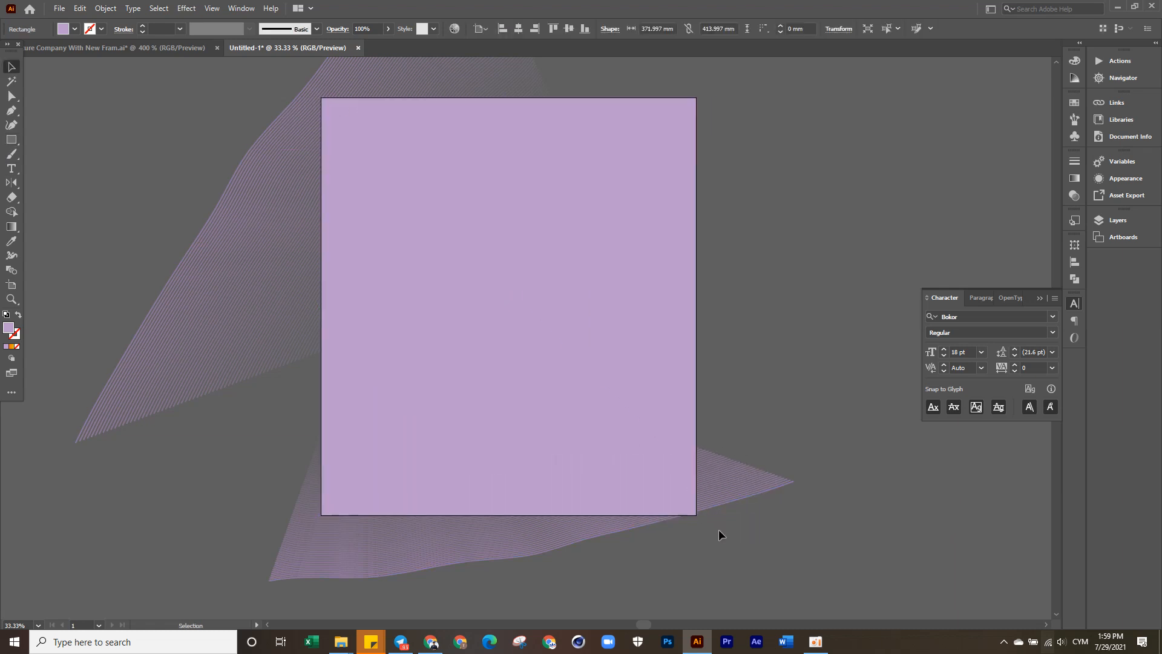
- Clip all the artwork to the artboard-sized rectangle with a clipping mask
key("ctrl+a")
right_click(358, 174)
left_click(408, 299)
left_click_drag(760, 265, 757, 289)
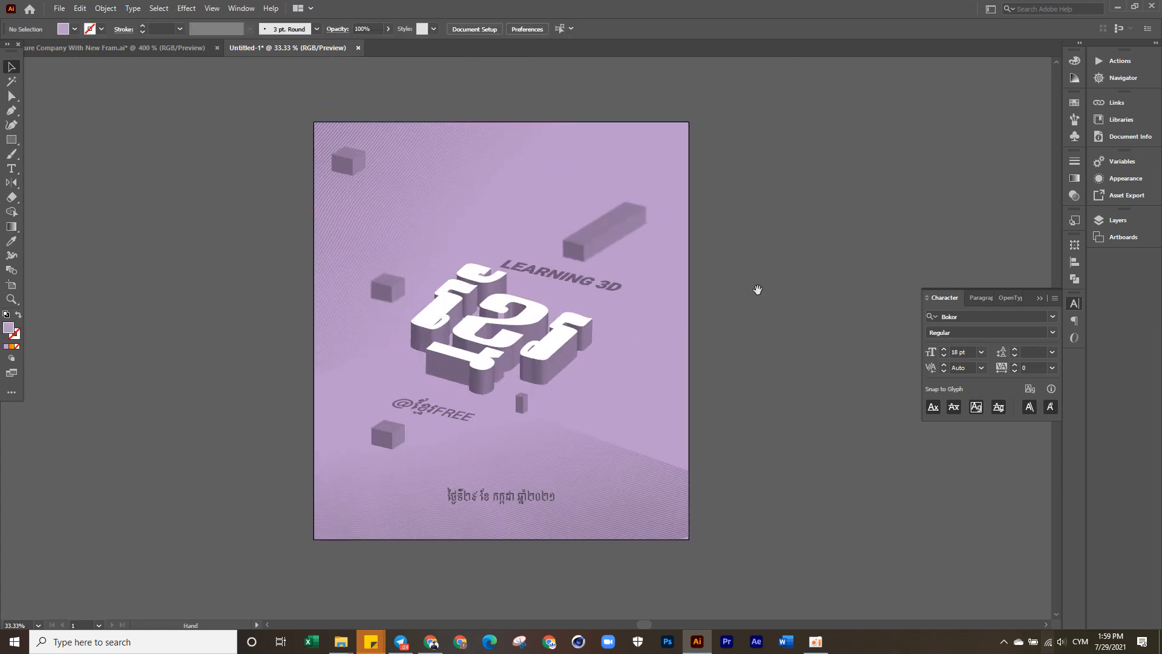